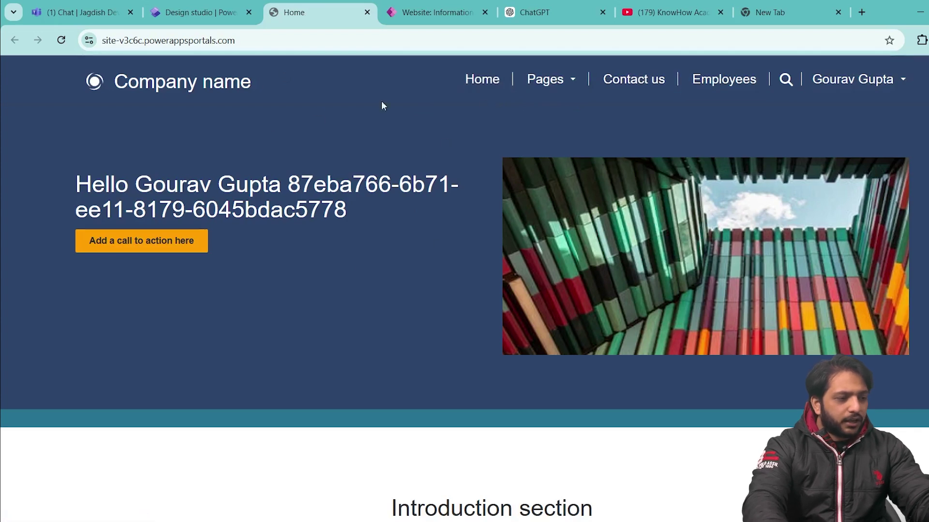
Open Power Pages Management from the Employee site's design studio and show the list of web templates.
left_click(221, 2)
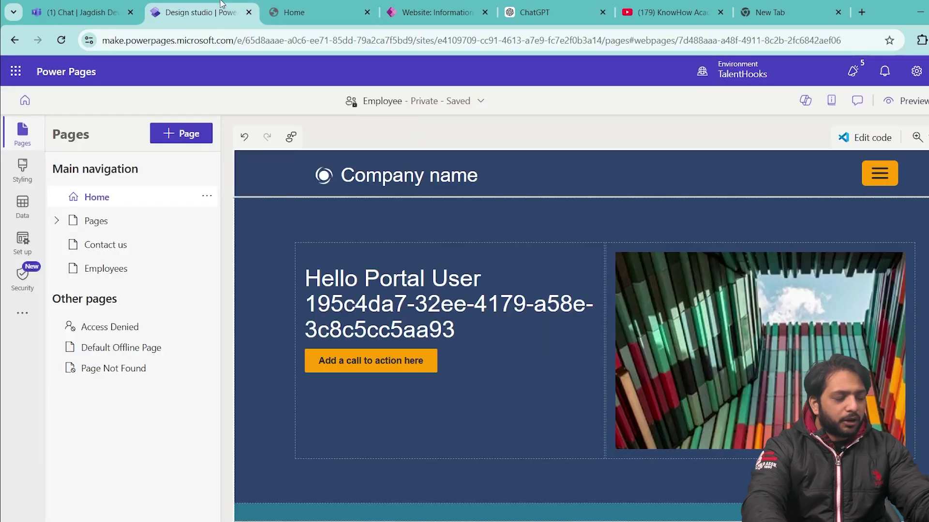
left_click(23, 313)
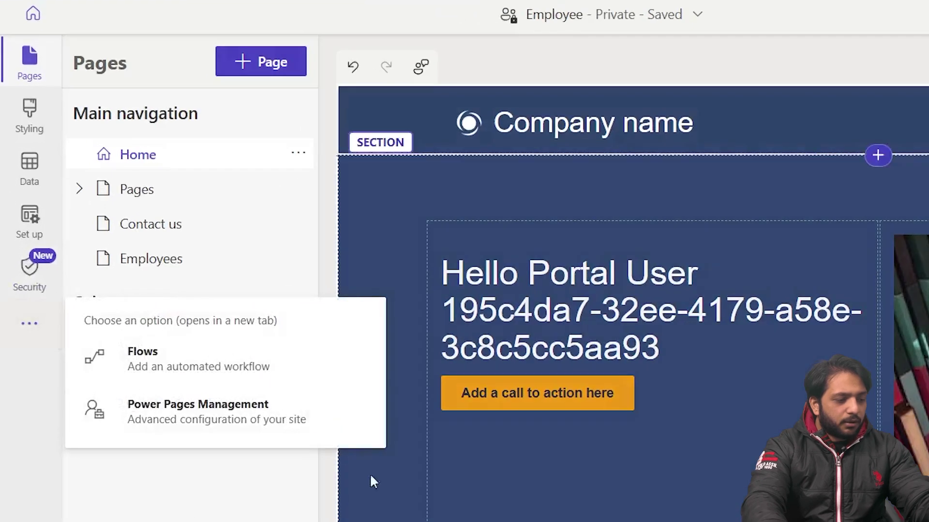
left_click(193, 402)
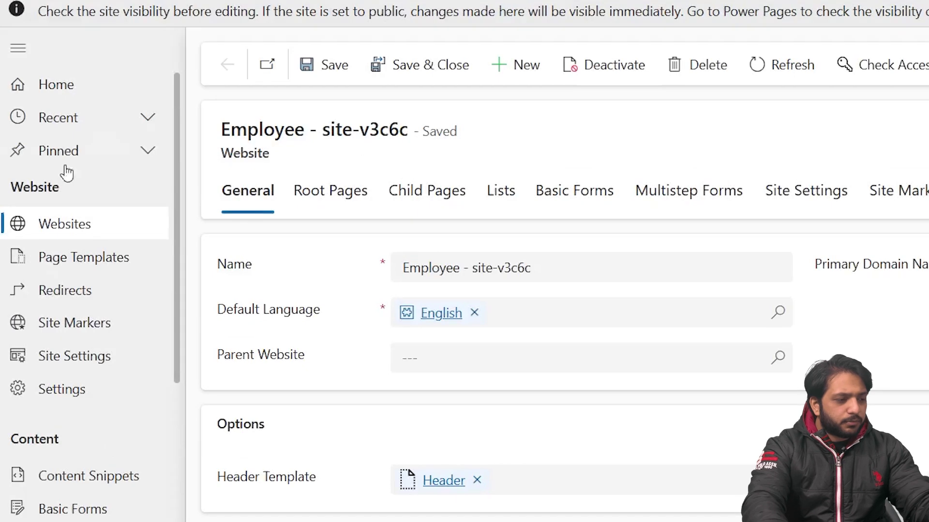
scroll(125, 328, "down", 8)
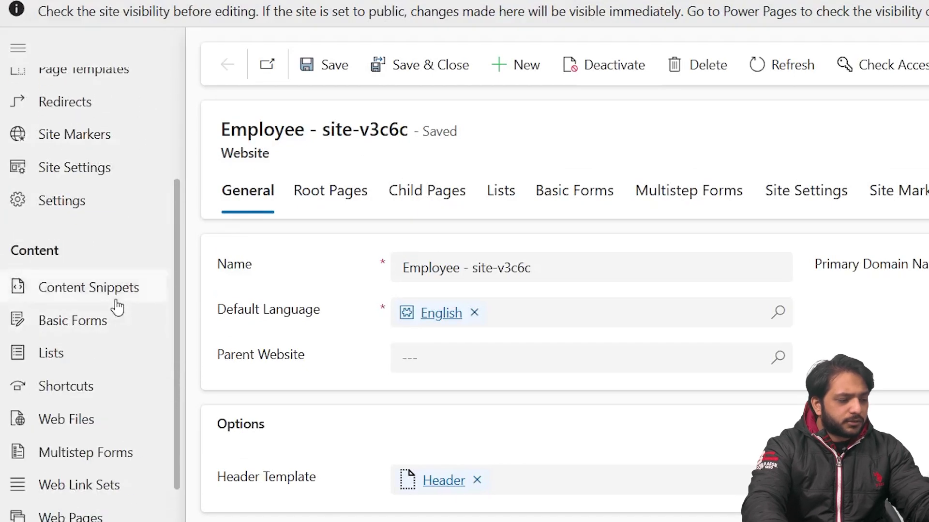
left_click(94, 376)
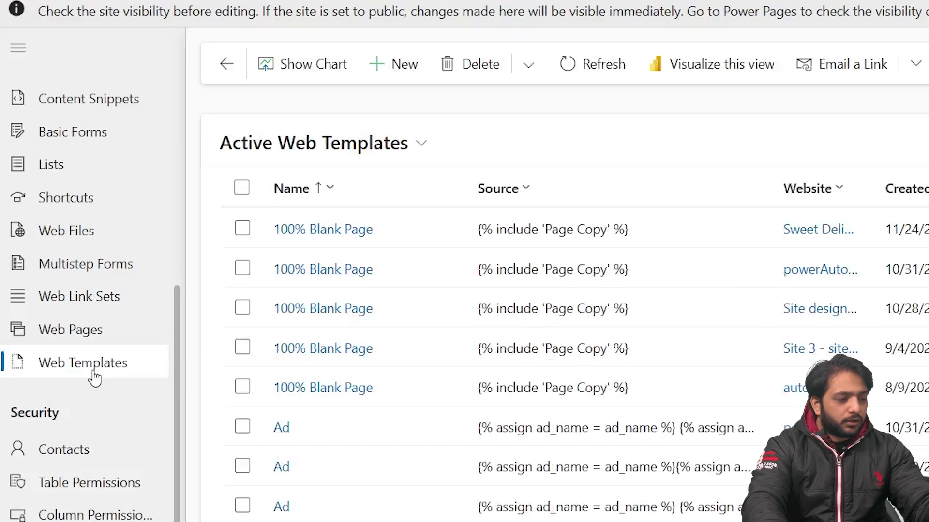
Create a new web template named MyBlog and assign it to the website Employee - site-v3c6c.
left_click(396, 72)
left_click(457, 267)
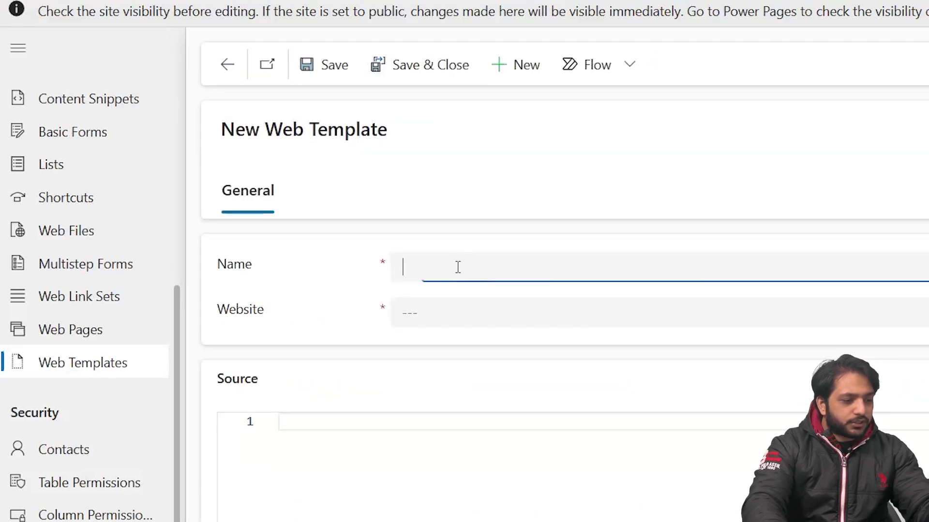
type("MyB")
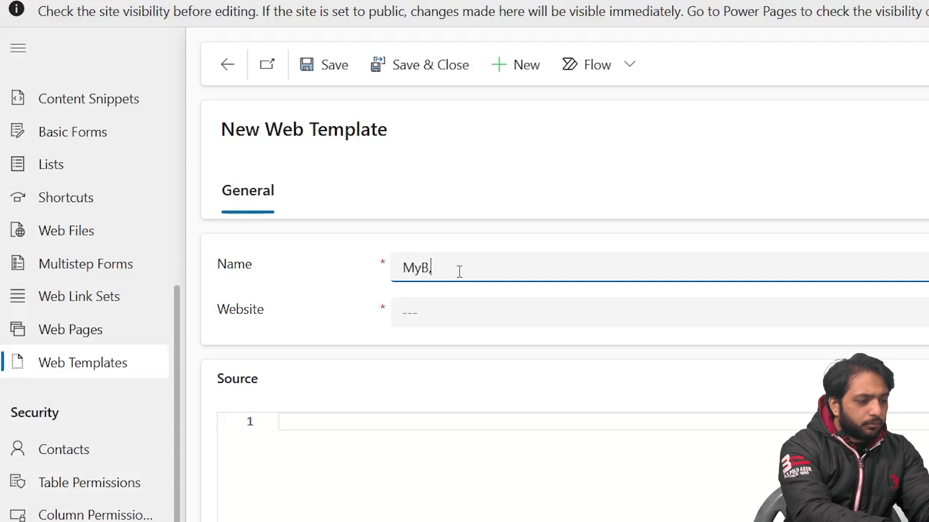
type("log")
left_click(420, 313)
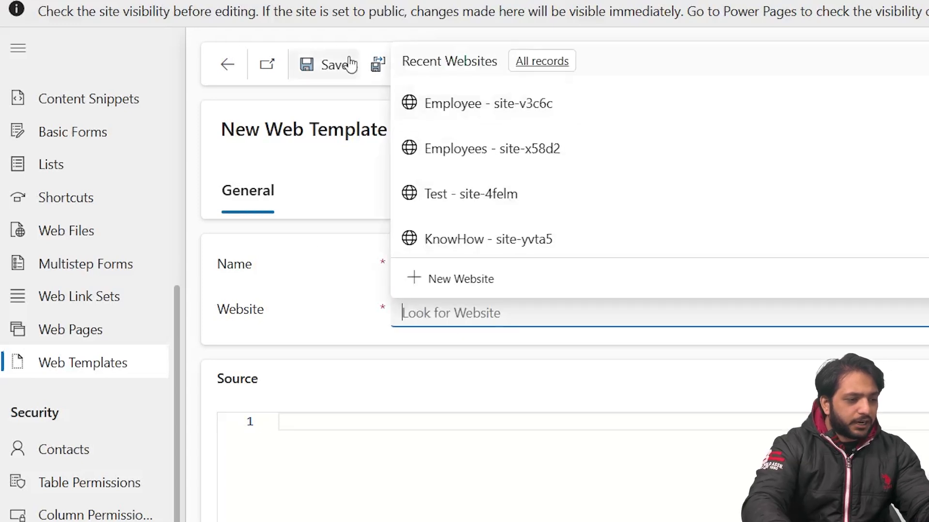
left_click(563, 116)
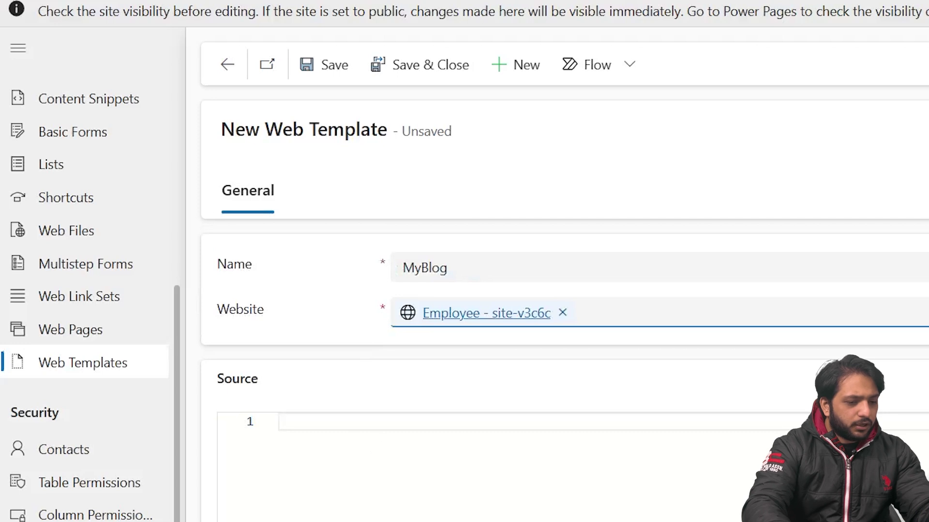
scroll(563, 373, "down", 2)
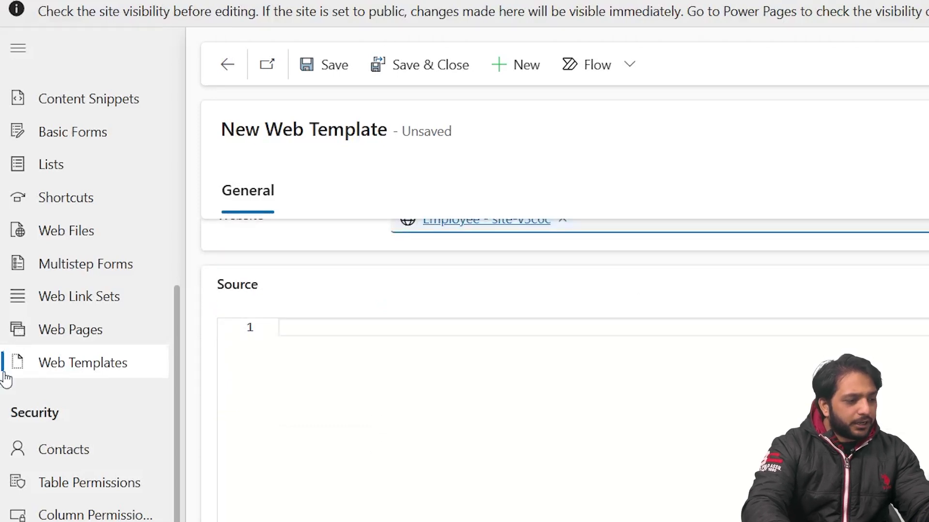
left_click(341, 327)
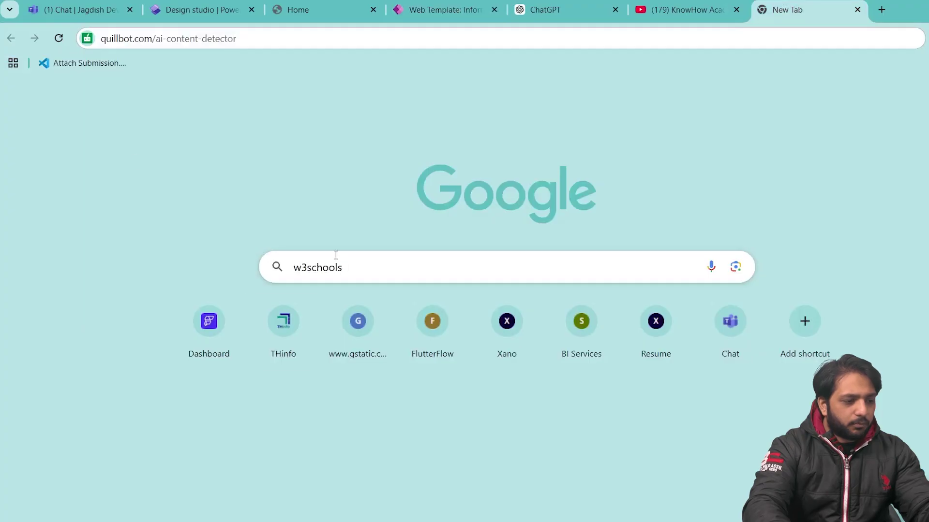
Search Google for "w3schools web templates" and open the W3.CSS Templates page.
left_click(348, 255)
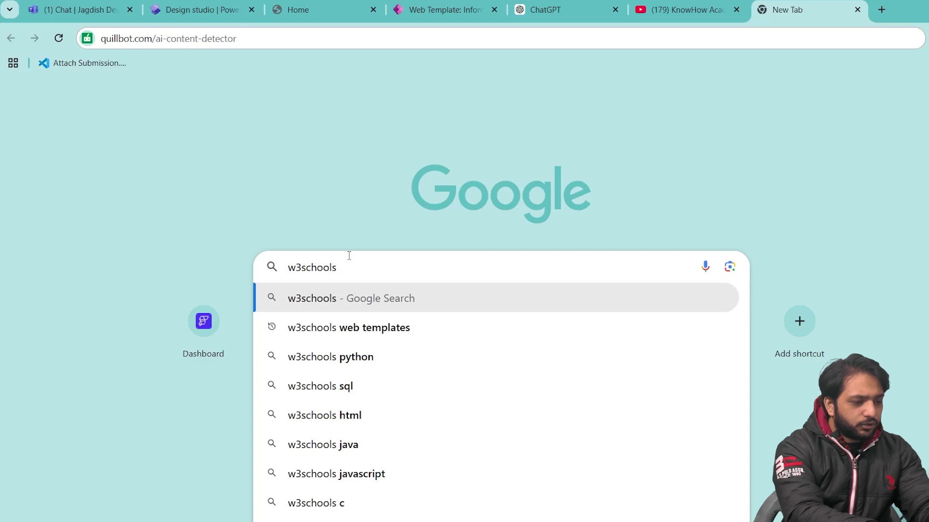
type("web templates")
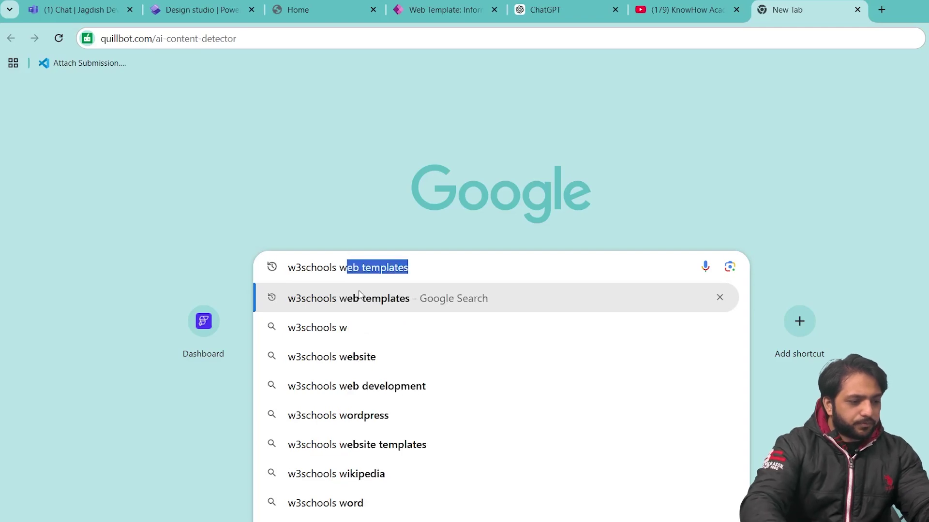
left_click(358, 297)
left_click(159, 201)
Find the Blog Template among the W3.CSS templates and open it in the Try it Yourself code editor.
scroll(460, 257, "down", 20)
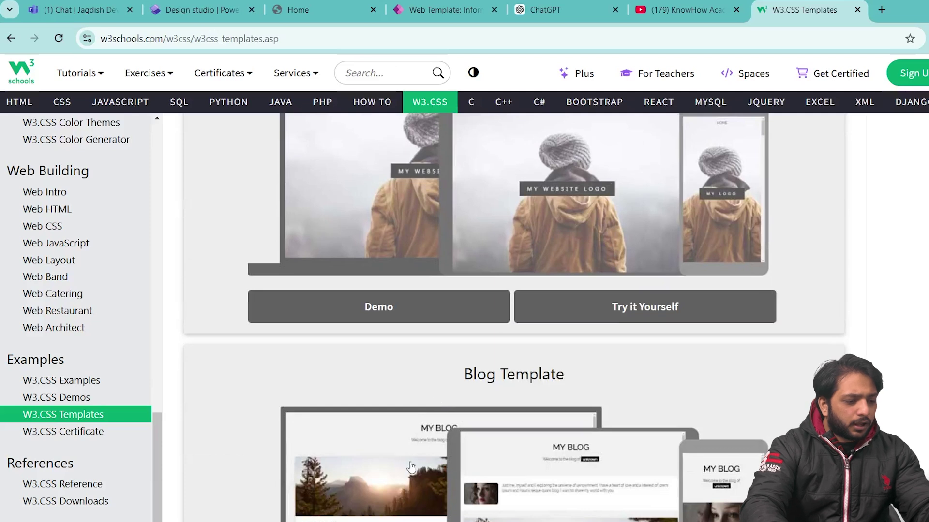
scroll(613, 398, "down", 4)
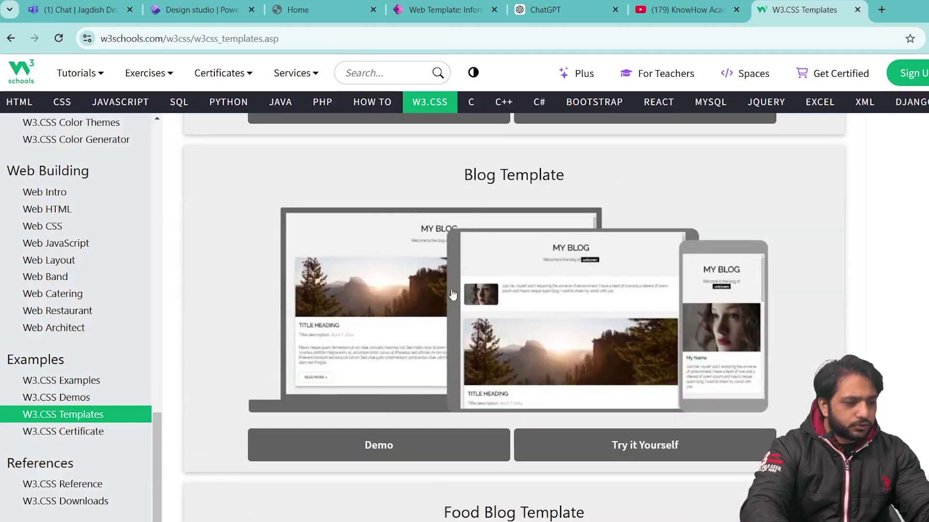
scroll(450, 290, "up", 1)
scroll(387, 257, "down", 2)
scroll(513, 328, "up", 1)
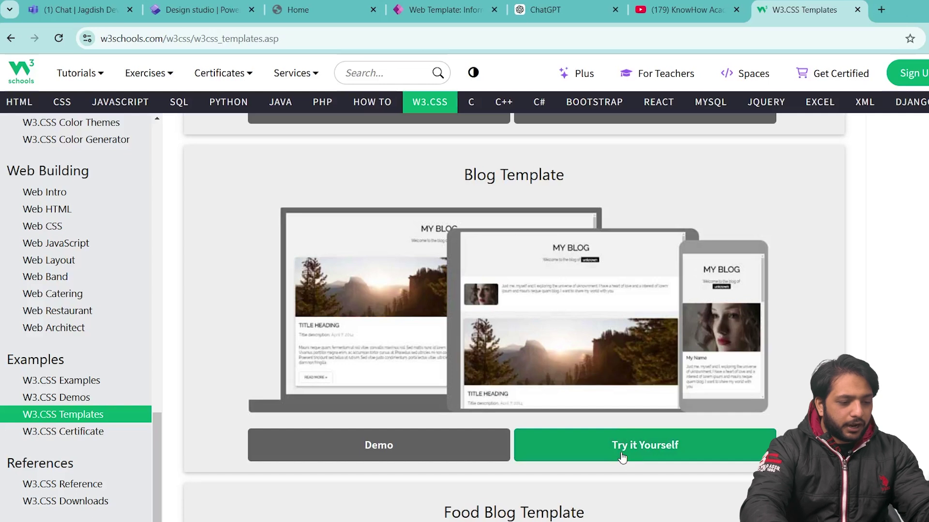
left_click(623, 457)
Copy the blog template's entire HTML code and paste it into the Source of the new MyBlog web template.
scroll(717, 205, "down", 20)
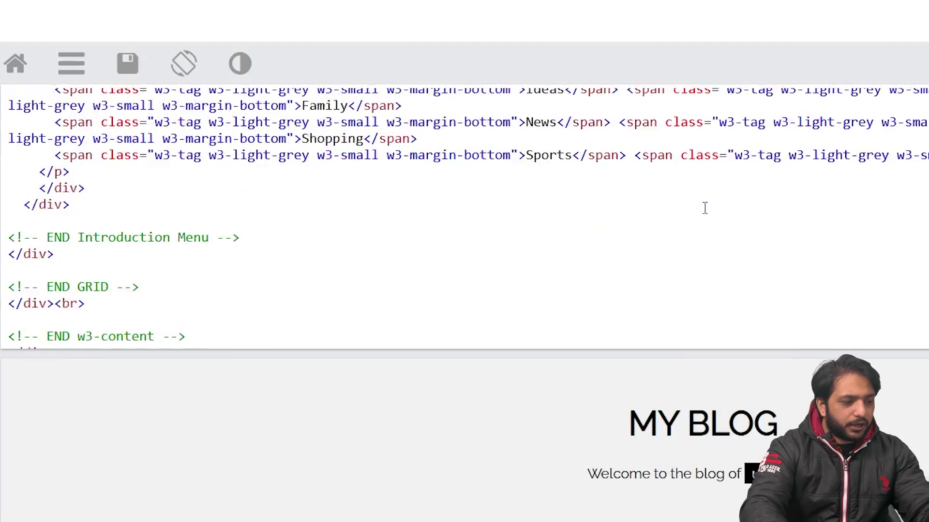
scroll(704, 208, "down", 4)
scroll(489, 235, "up", 2)
scroll(468, 280, "down", 2)
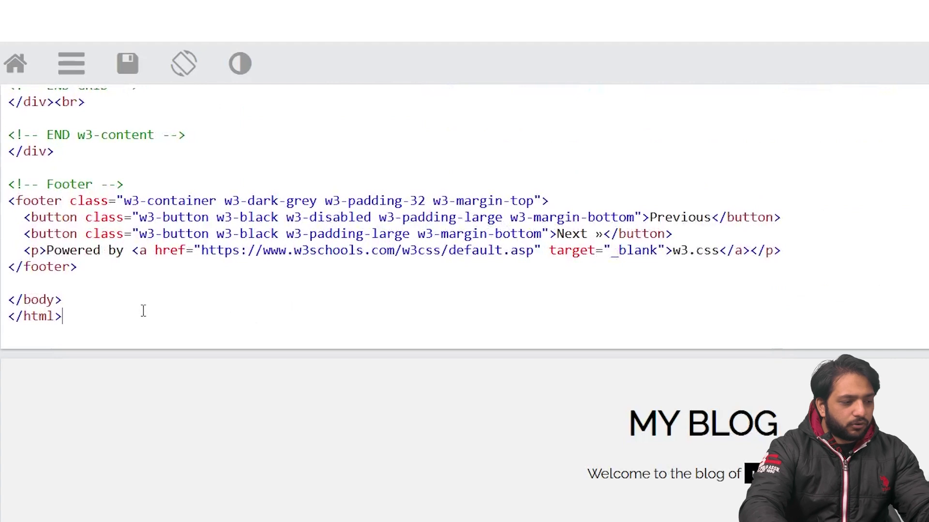
scroll(746, 187, "up", 15)
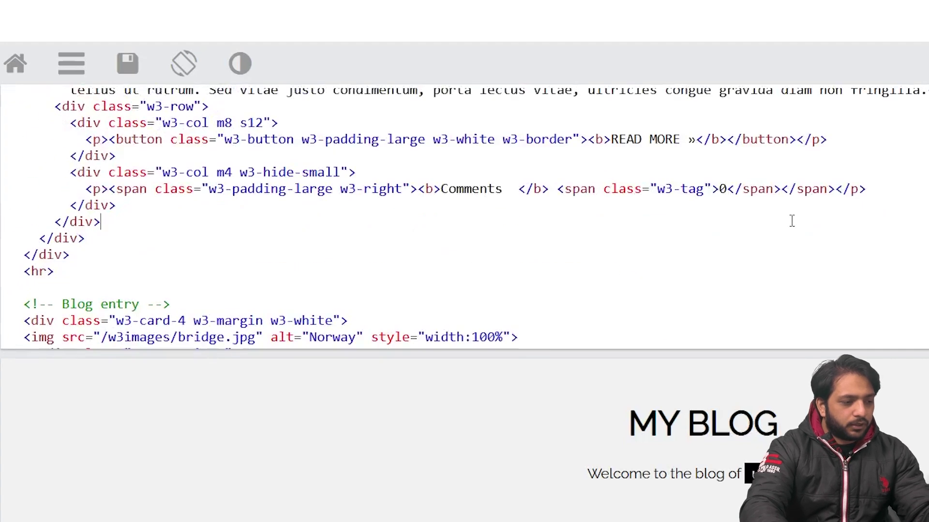
key("ctrl+a")
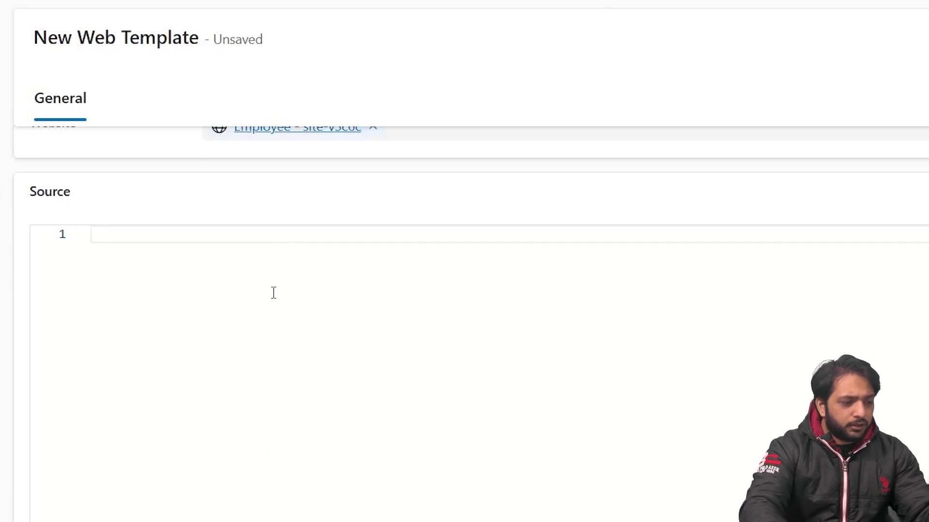
key("ctrl+v")
Delete the DOCTYPE declaration and the opening html tag from the start of the MyBlog source.
scroll(717, 329, "down", 10)
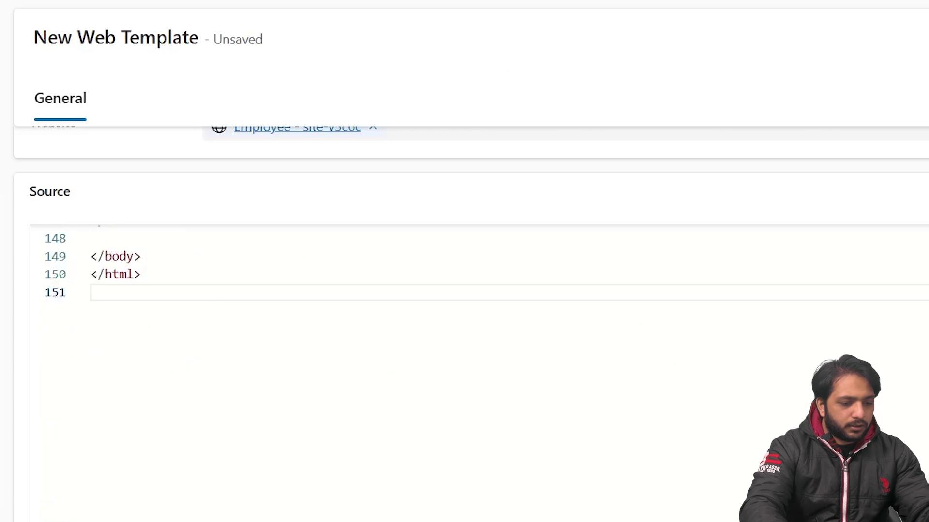
scroll(464, 193, "up", 4)
scroll(838, 327, "up", 20)
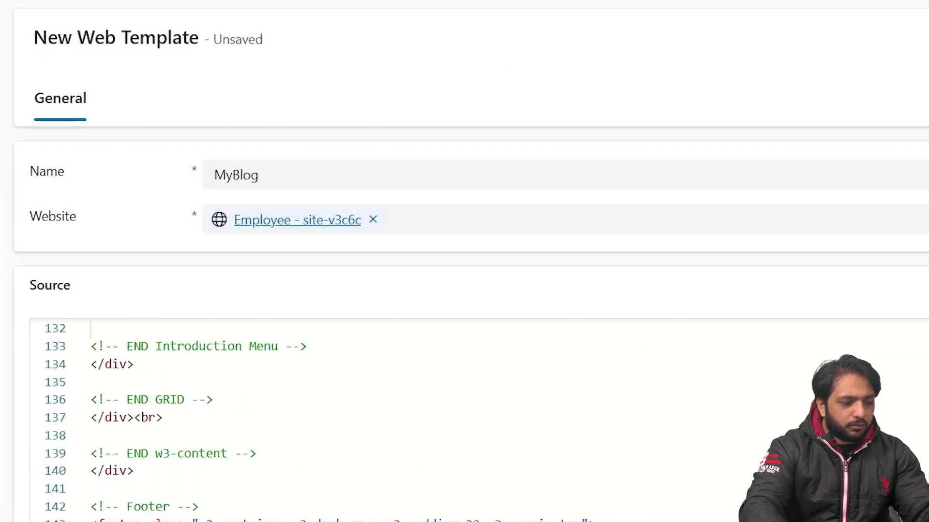
scroll(387, 358, "up", 18)
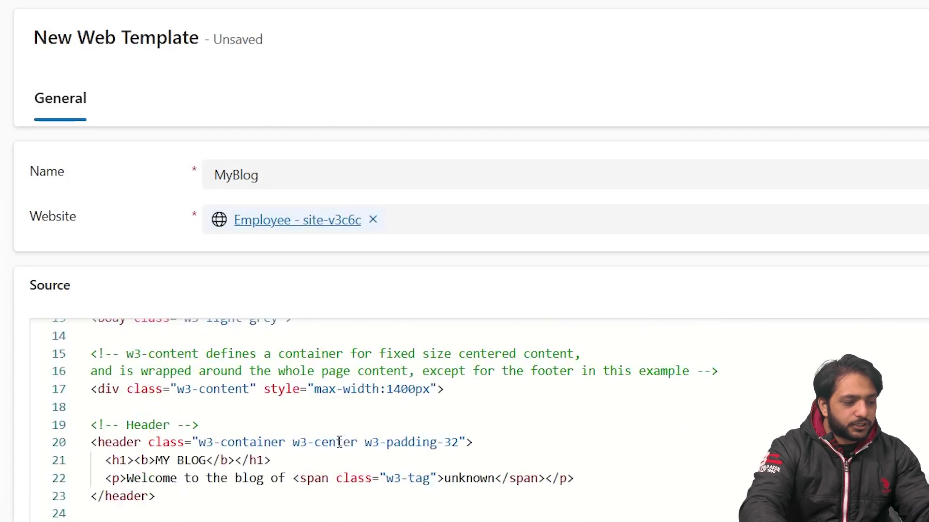
left_click(124, 349)
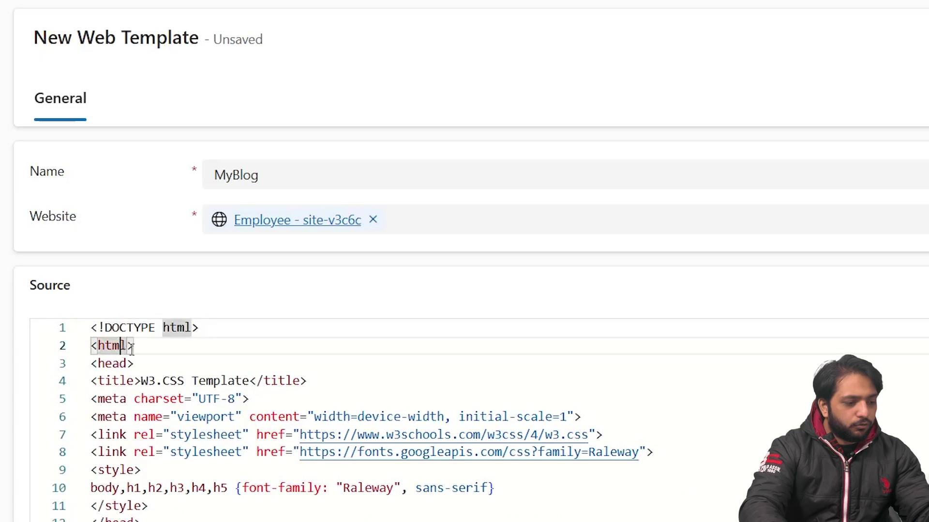
left_click_drag(134, 345, 3, 296)
key("BackSpace")
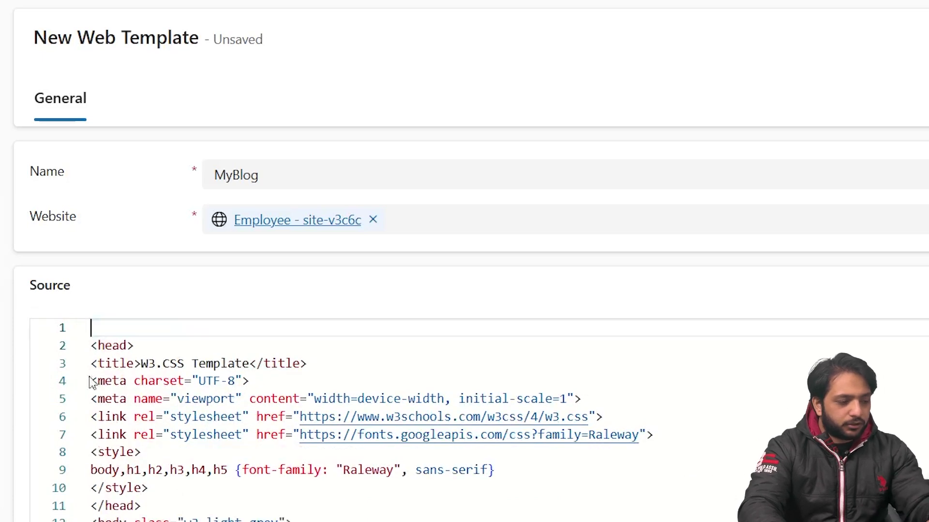
Remove the closing html tag and its leftover empty line from the end of the MyBlog source.
scroll(141, 414, "down", 20)
scroll(141, 414, "down", 18)
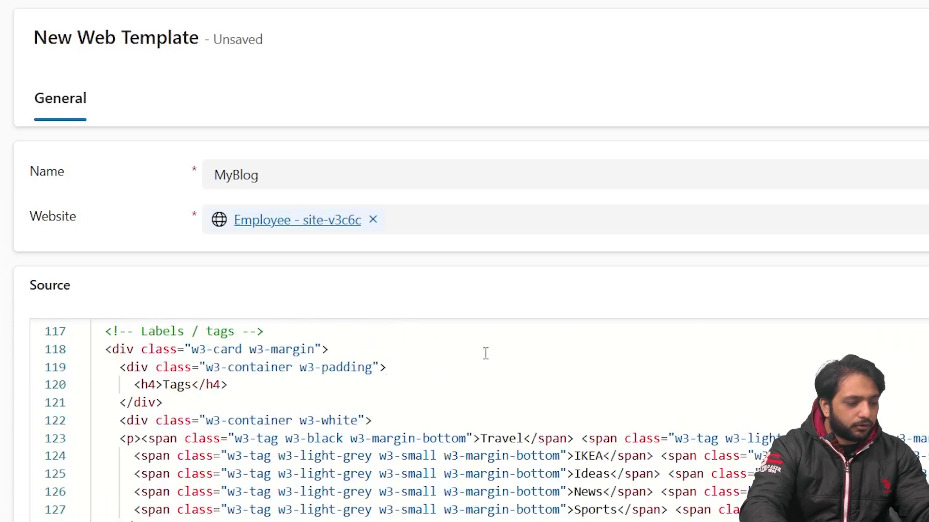
scroll(265, 517, "up", 4)
left_click(273, 493)
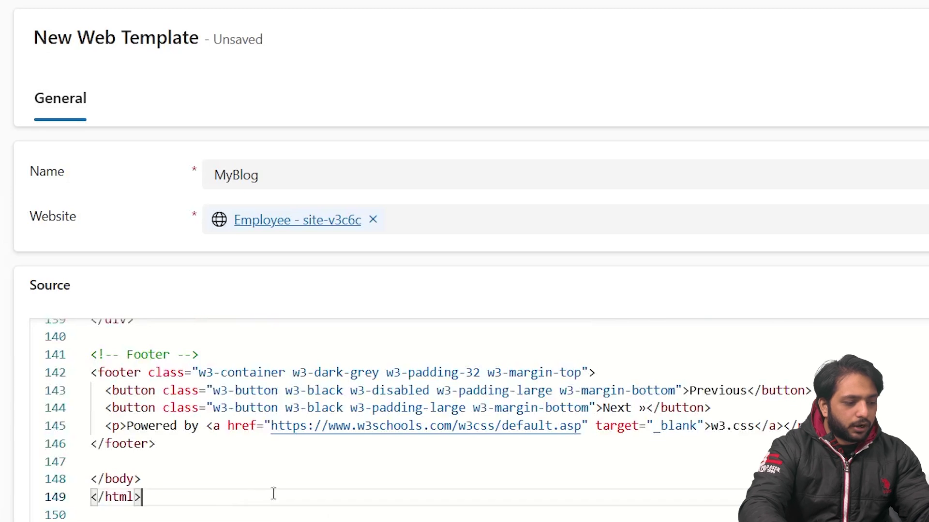
left_click_drag(168, 501, 80, 491)
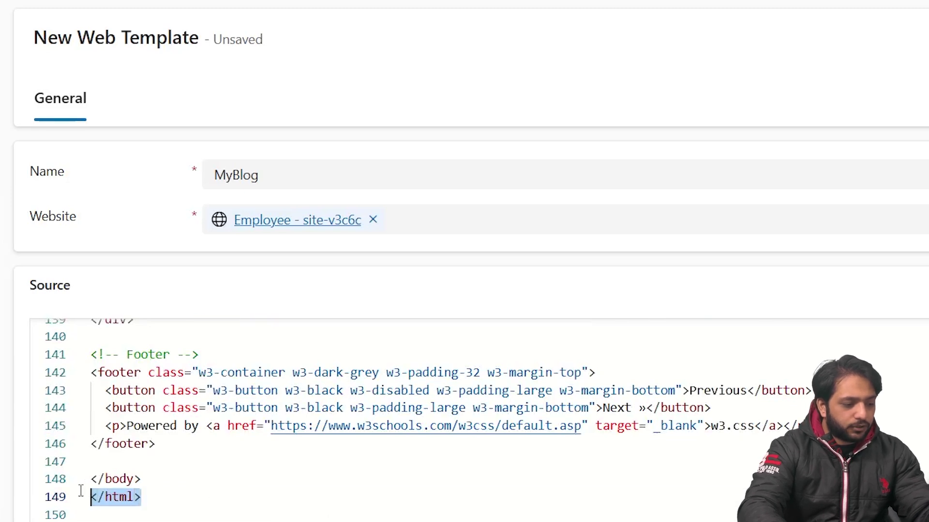
key("BackSpace")
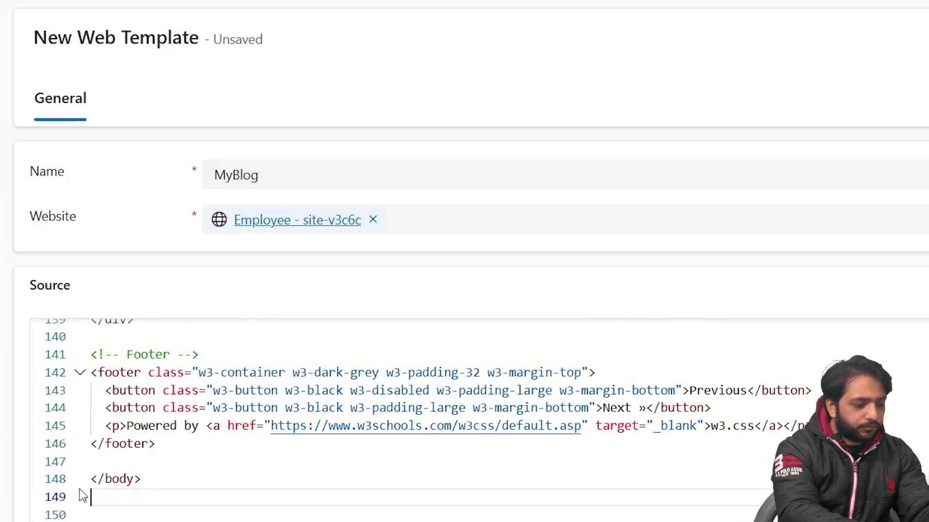
key("BackSpace")
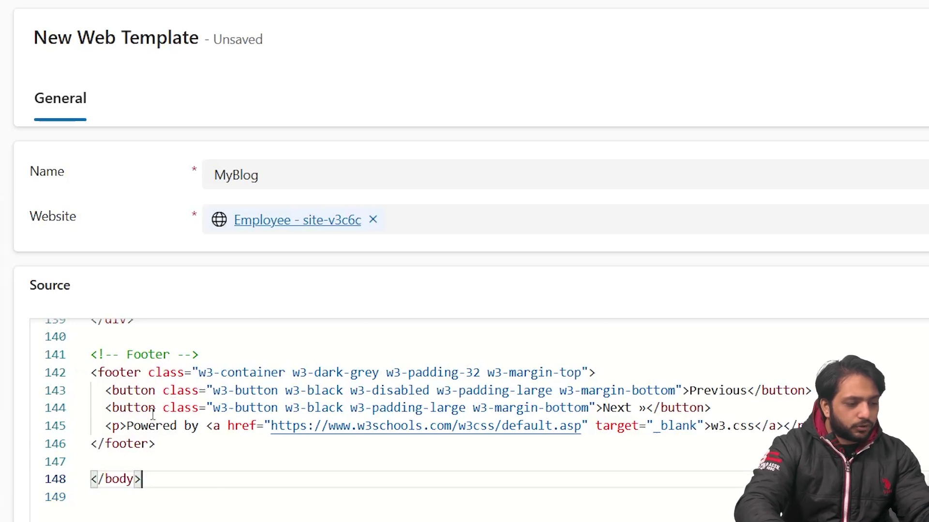
Delete the whole footer element, including its Previous and Next buttons, from the MyBlog source.
left_click(173, 457)
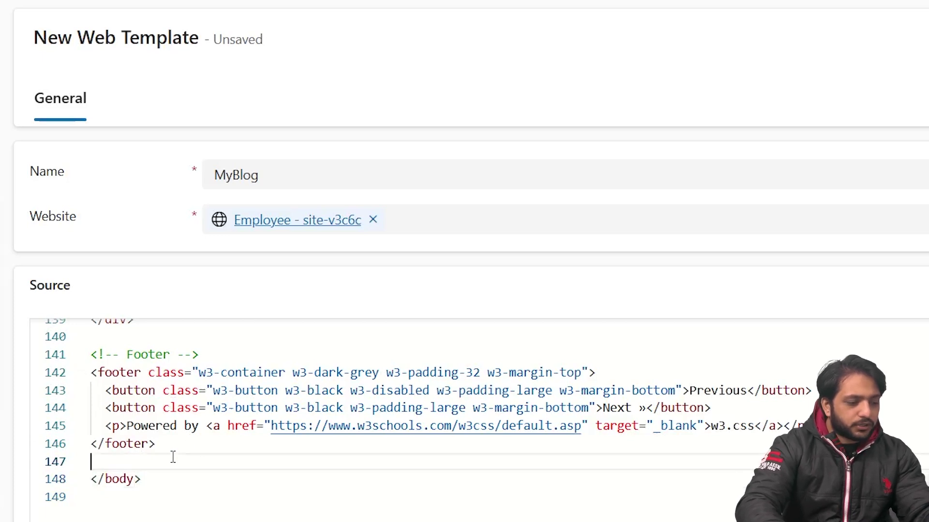
left_click(213, 442)
left_click_drag(164, 445, 71, 371)
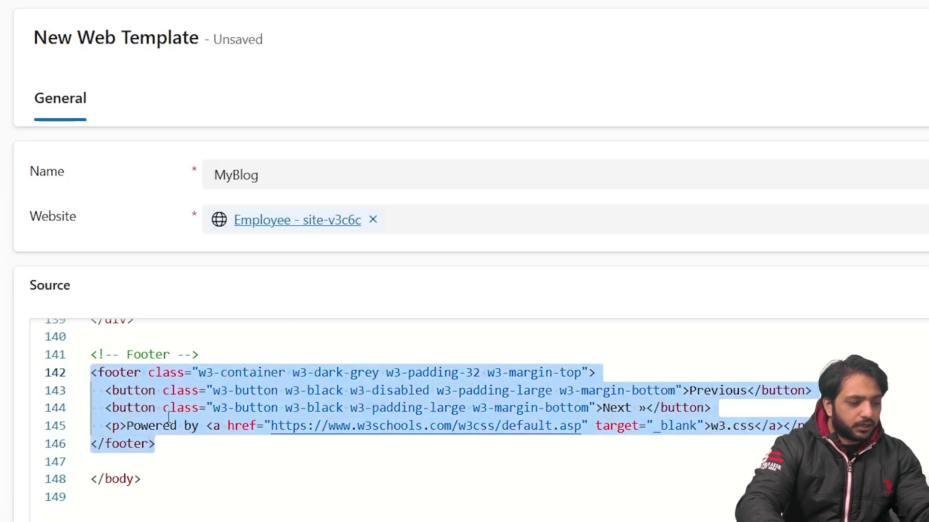
key("BackSpace")
Compare the MyBlog source with the W3Schools blog template's code and preview, examining how its images are referenced.
scroll(297, 431, "up", 20)
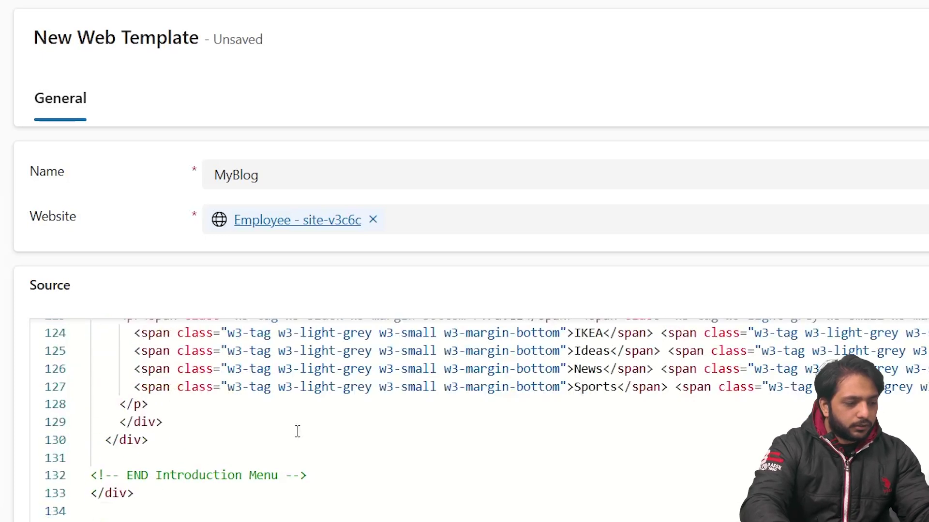
scroll(318, 421, "down", 4)
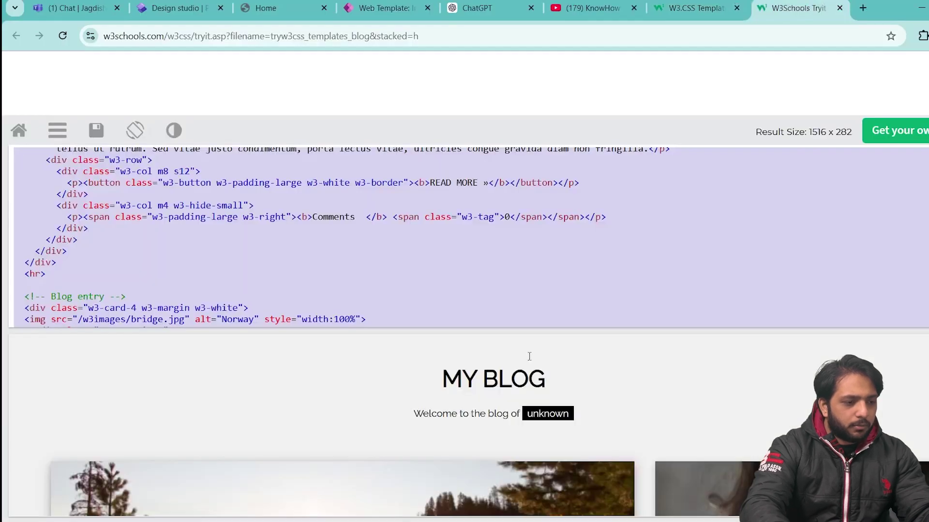
scroll(465, 237, "down", 10)
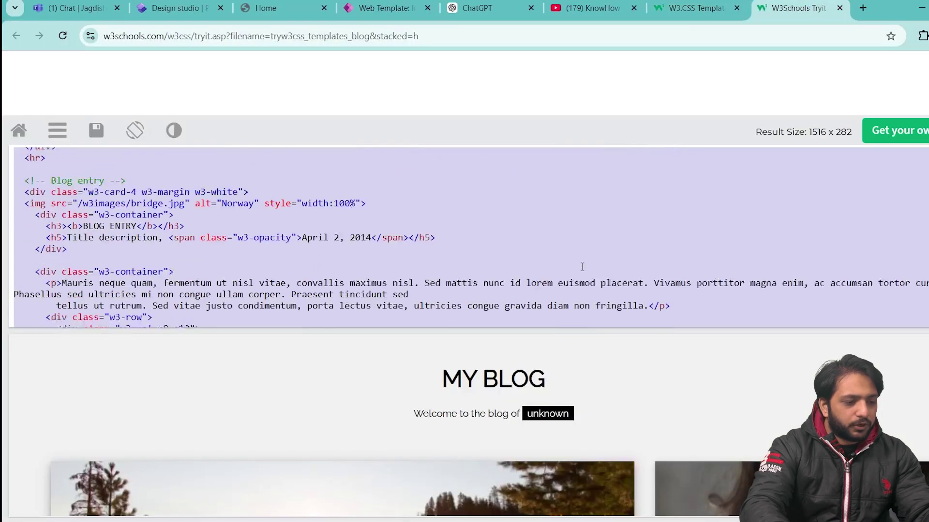
scroll(761, 404, "down", 3)
scroll(743, 414, "down", 5)
scroll(588, 426, "up", 8)
scroll(588, 427, "down", 5)
scroll(588, 427, "up", 3)
scroll(588, 426, "up", 1)
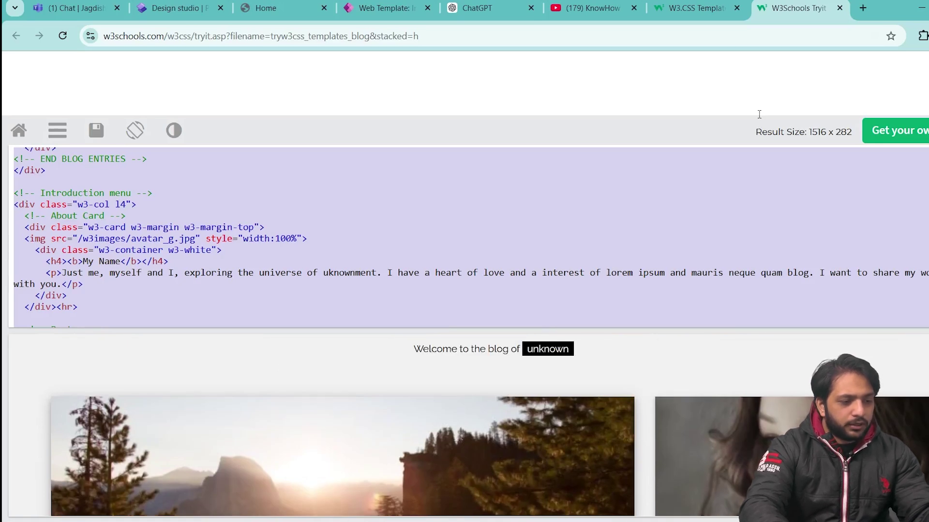
Copy the address of the landscape image in the W3Schools preview and search the MyBlog source for img.
right_click(412, 445)
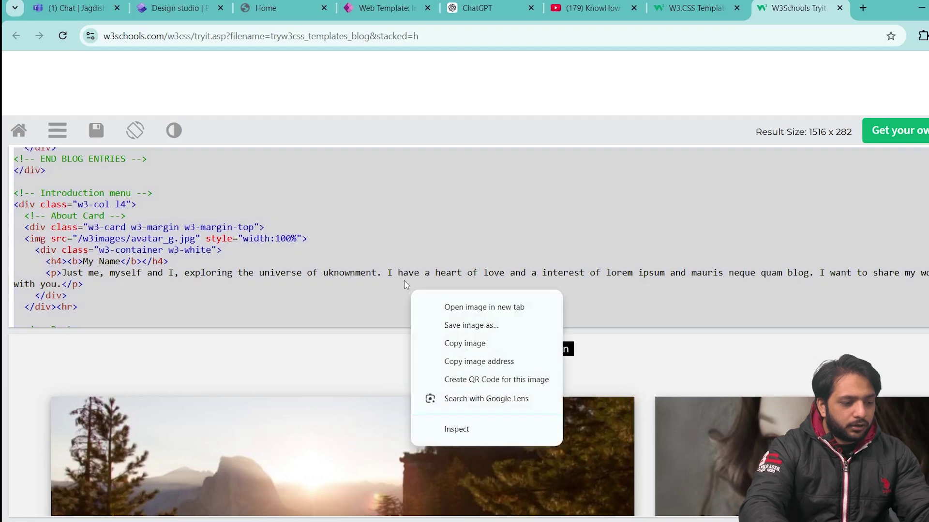
left_click(456, 369)
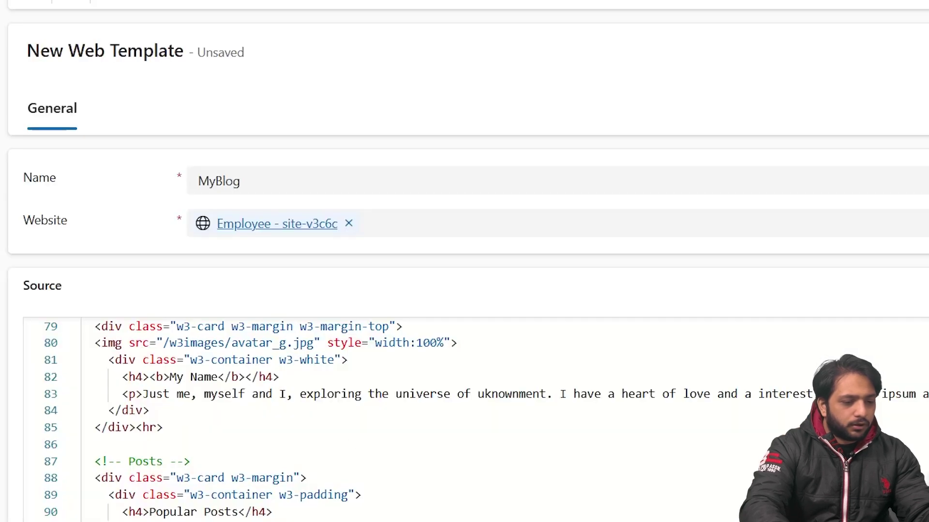
scroll(811, 347, "down", 5)
scroll(811, 346, "up", 20)
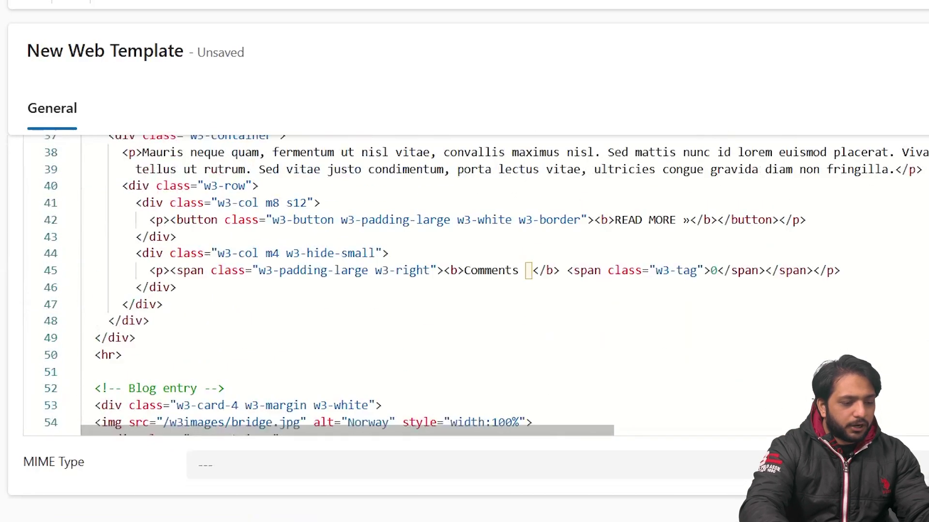
left_click(763, 311)
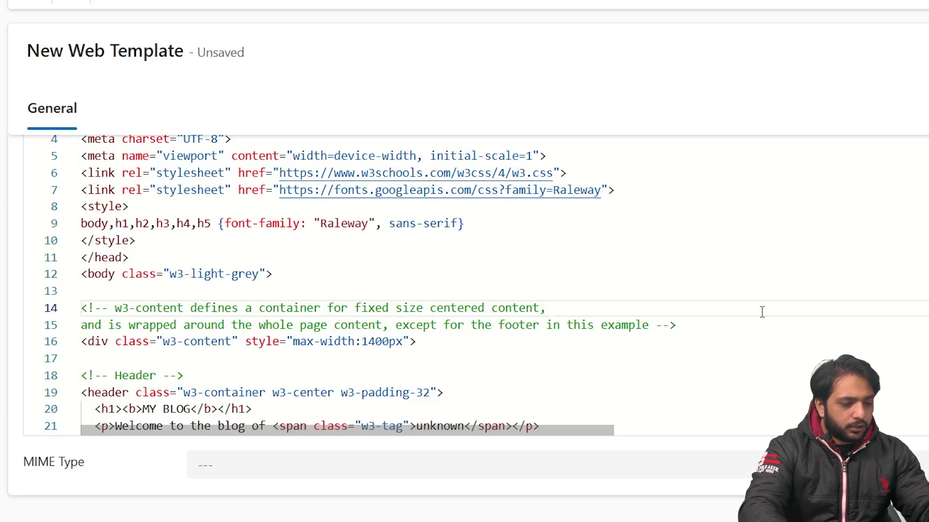
key("ctrl+f")
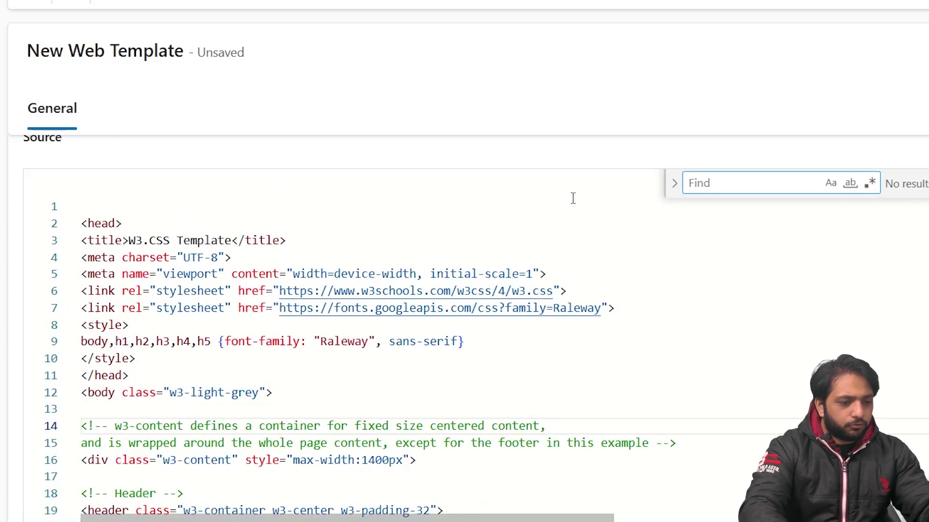
type("img")
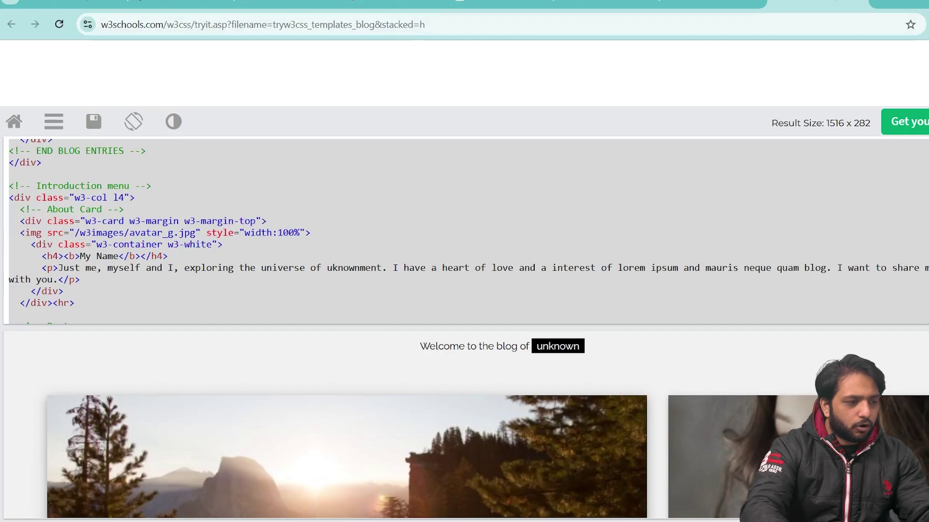
left_click(394, 3)
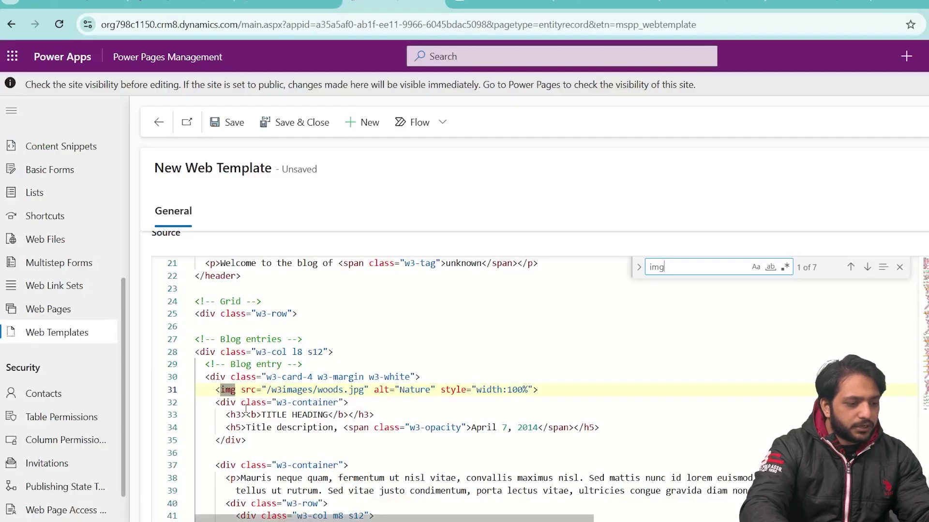
left_click_drag(268, 391, 364, 387)
type("https://www.w3schools.com/w3images/woods.jpg")
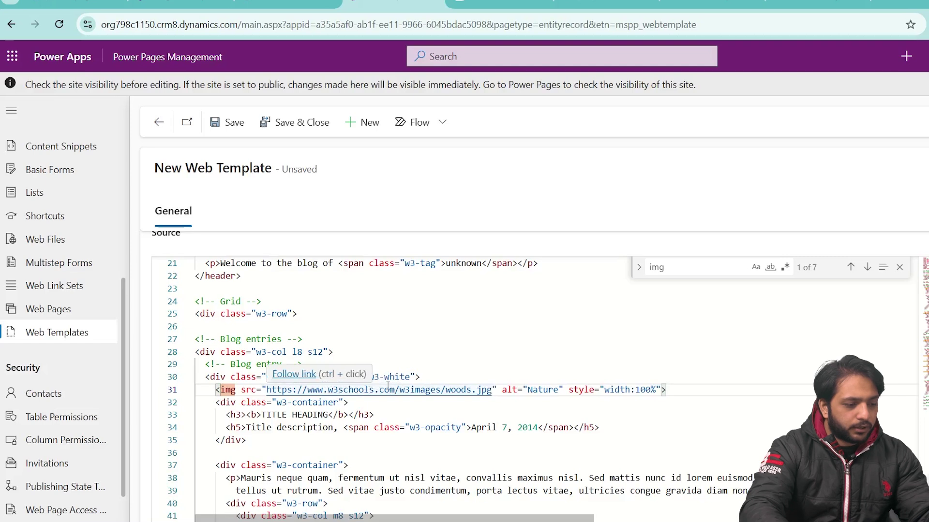
left_click_drag(394, 390, 269, 393)
key("ctrl+c")
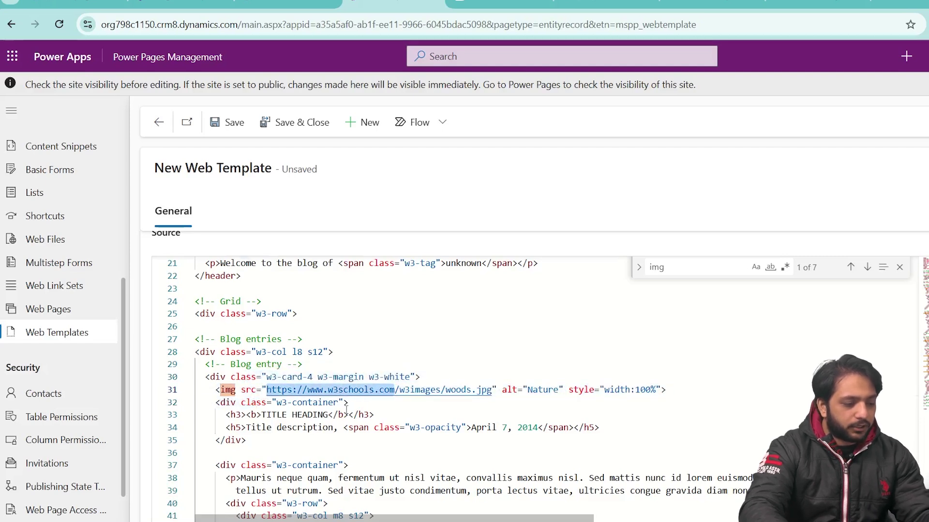
left_click(867, 267)
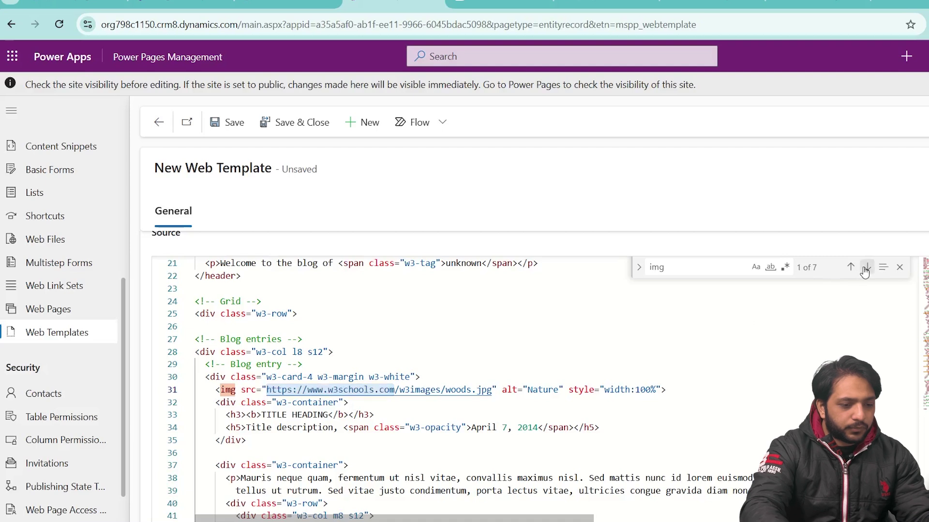
left_click(258, 390)
key("ctrl+v")
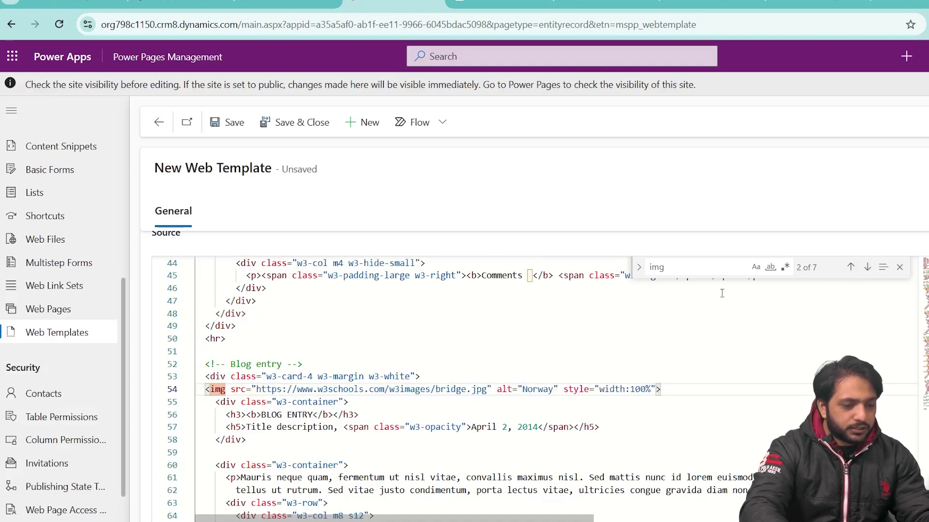
left_click(867, 268)
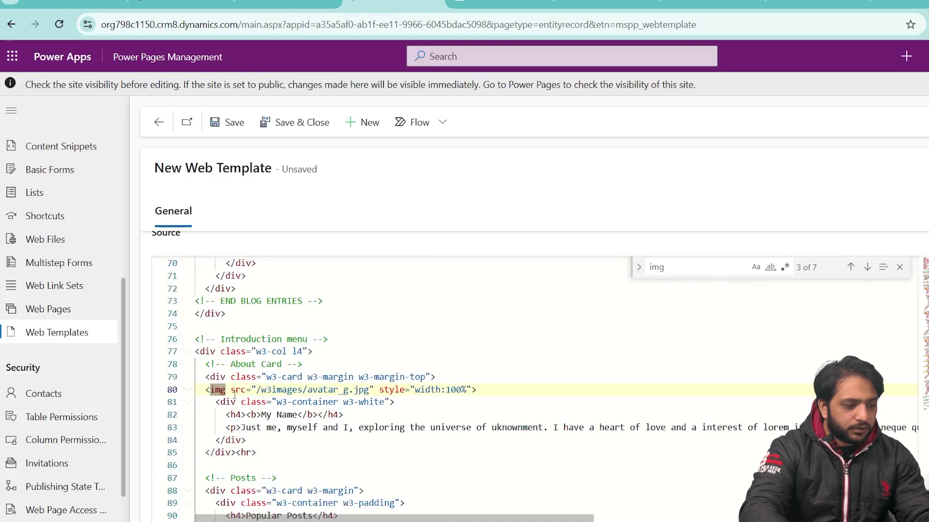
left_click(254, 390)
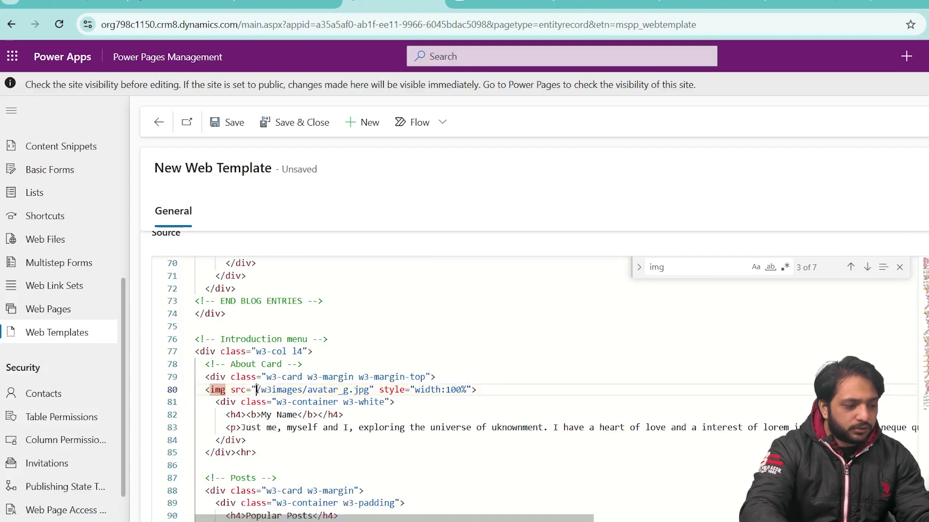
key("ctrl+v")
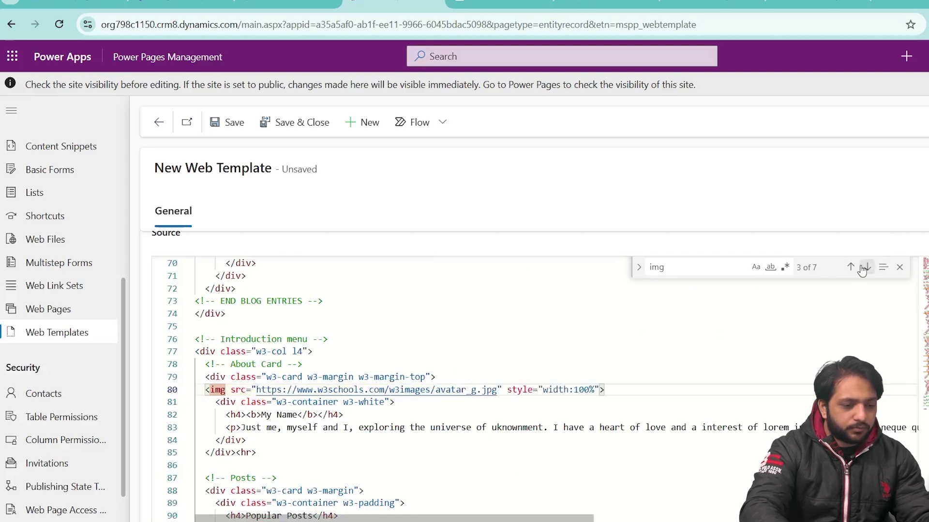
left_click(866, 267)
left_click(293, 390)
type("https://www.w3schools.com")
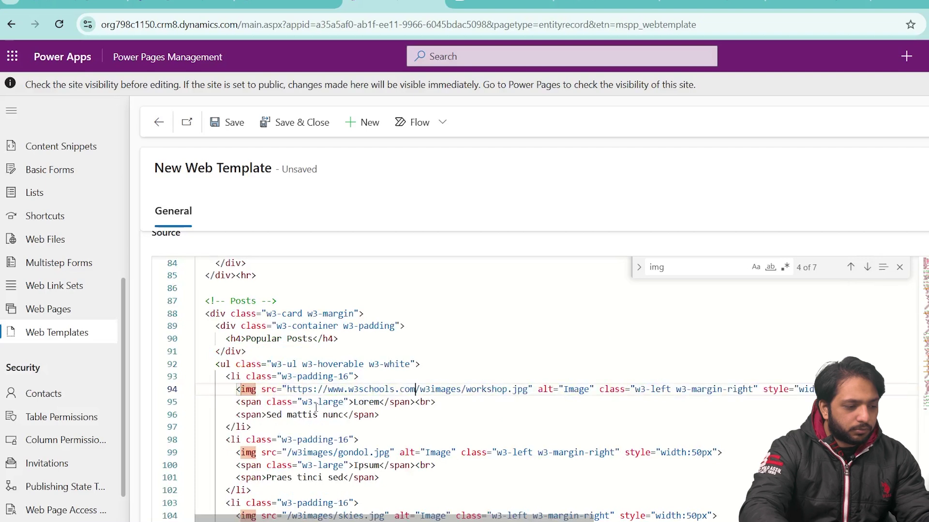
left_click(287, 451)
type("https://www.w3schools.com")
scroll(287, 451, "down", 2)
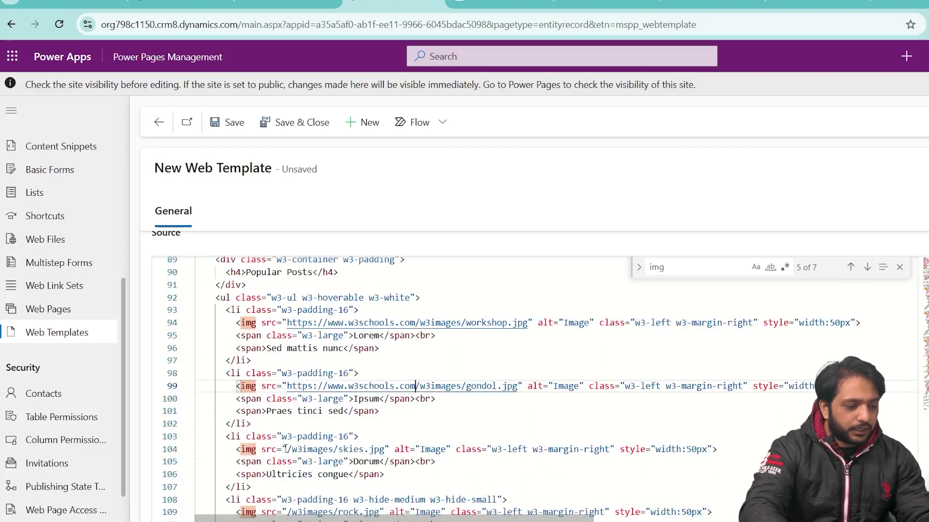
left_click(288, 449)
type("https://www.w3schools.com")
scroll(289, 449, "down", 2)
left_click(288, 449)
type("https://www.w3schools.com")
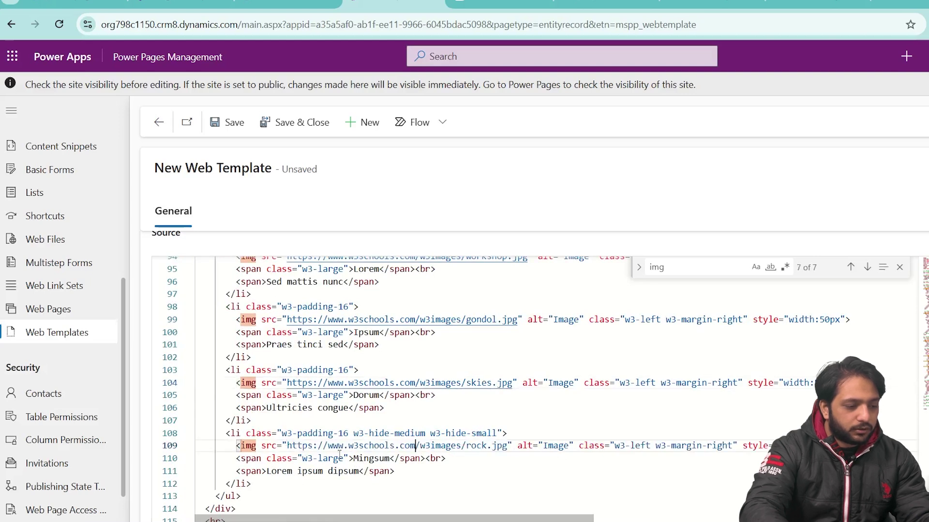
Close the source search and save the MyBlog web template.
scroll(711, 317, "up", 5)
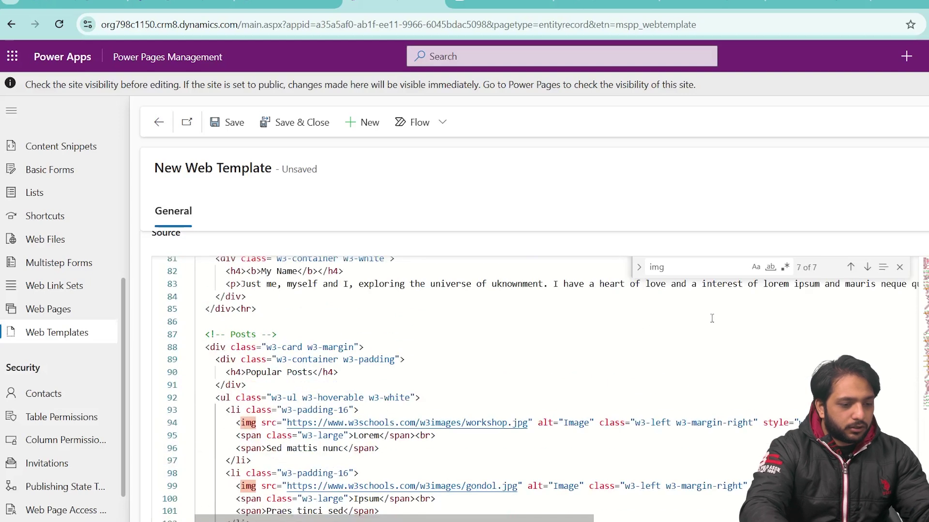
left_click(899, 267)
scroll(628, 383, "up", 20)
scroll(627, 383, "up", 5)
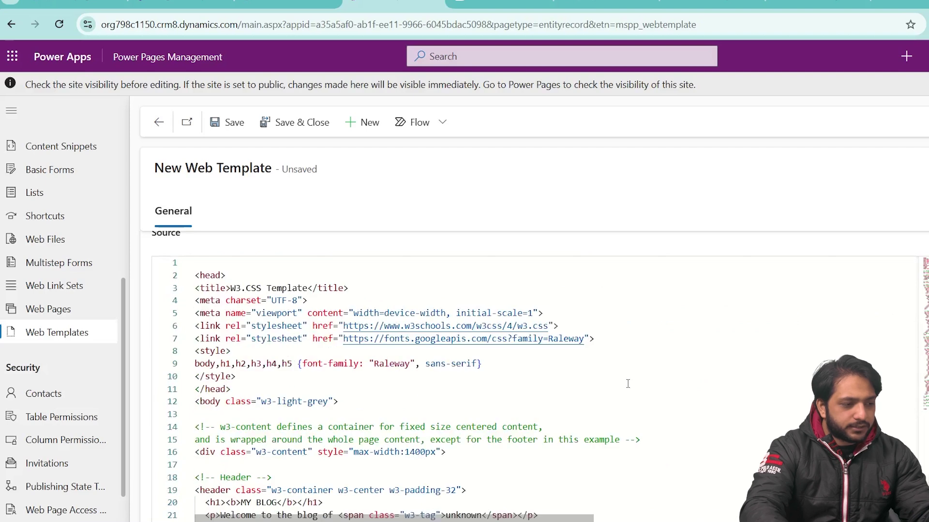
scroll(355, 296, "up", 3)
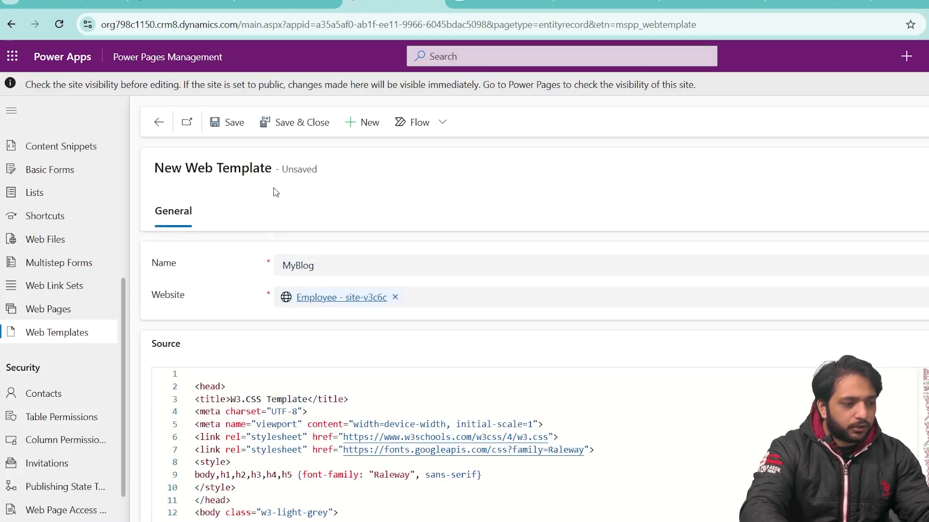
left_click(240, 123)
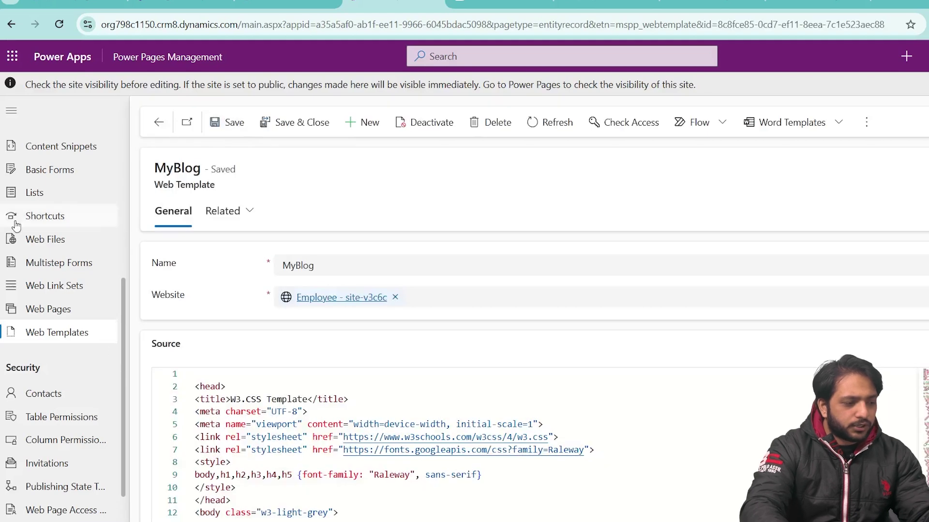
Create a new page template named Myblog and assign it to the Employee - site-v3c6c website.
scroll(73, 306, "up", 5)
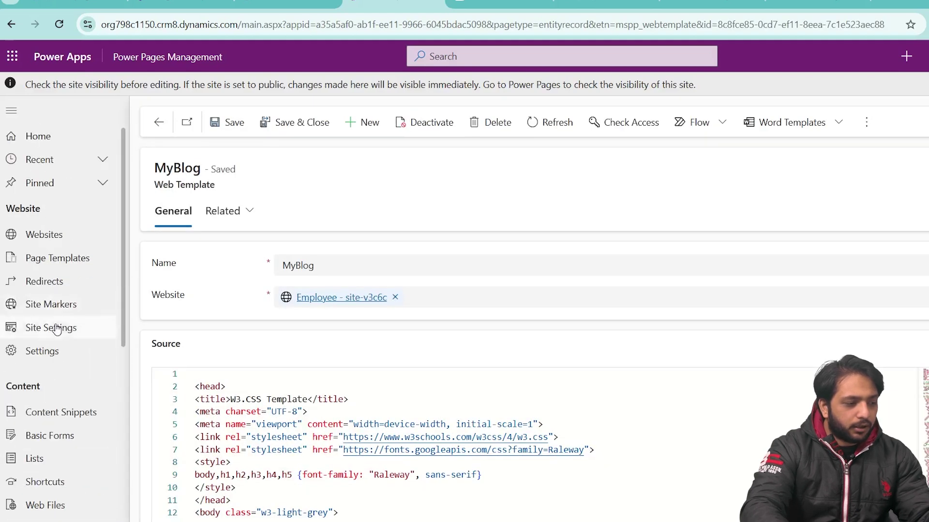
left_click(55, 269)
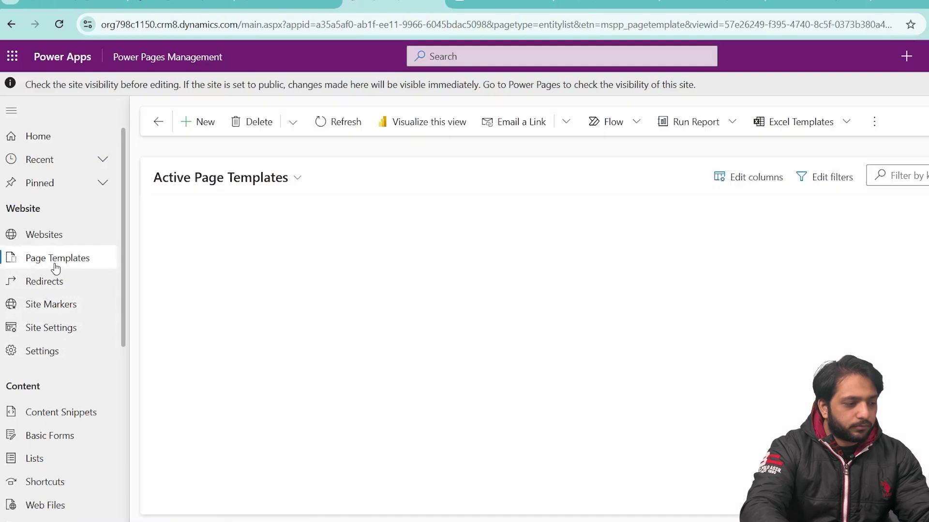
left_click(198, 122)
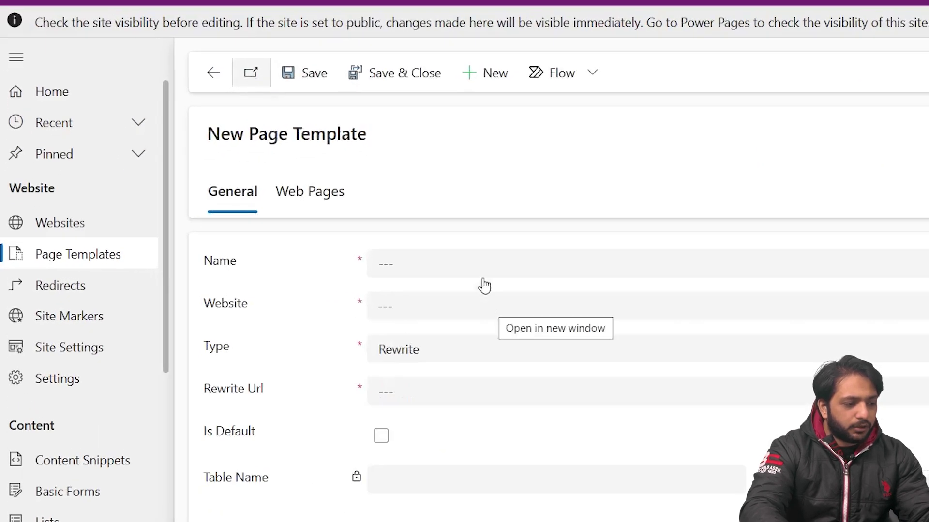
left_click(406, 264)
type("M")
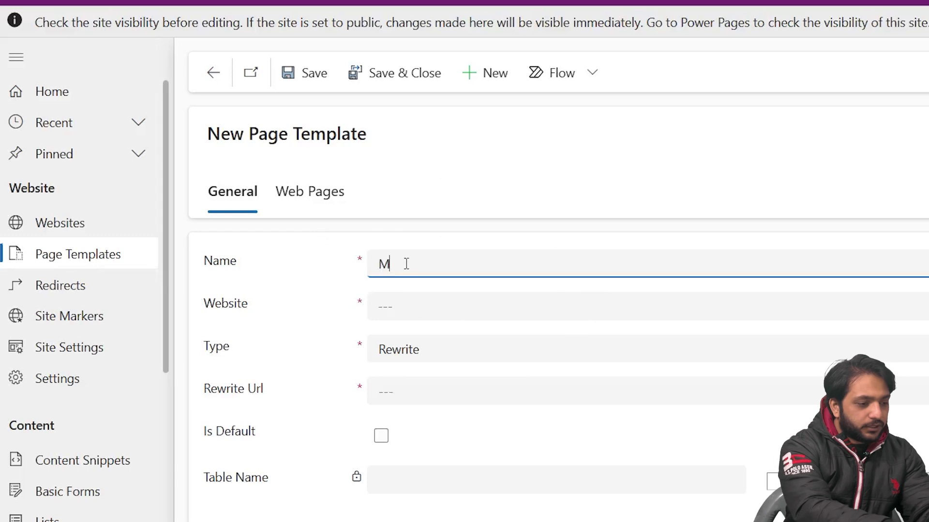
type("yblog")
left_click(404, 305)
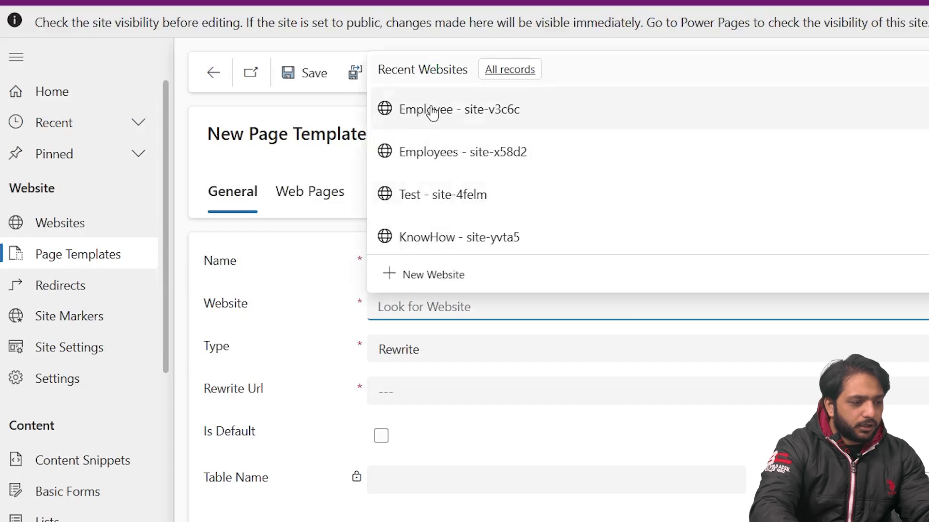
left_click(431, 111)
Set the Myblog page template's type to Web Template and choose MyBlog as its web template.
scroll(426, 291, "down", 1)
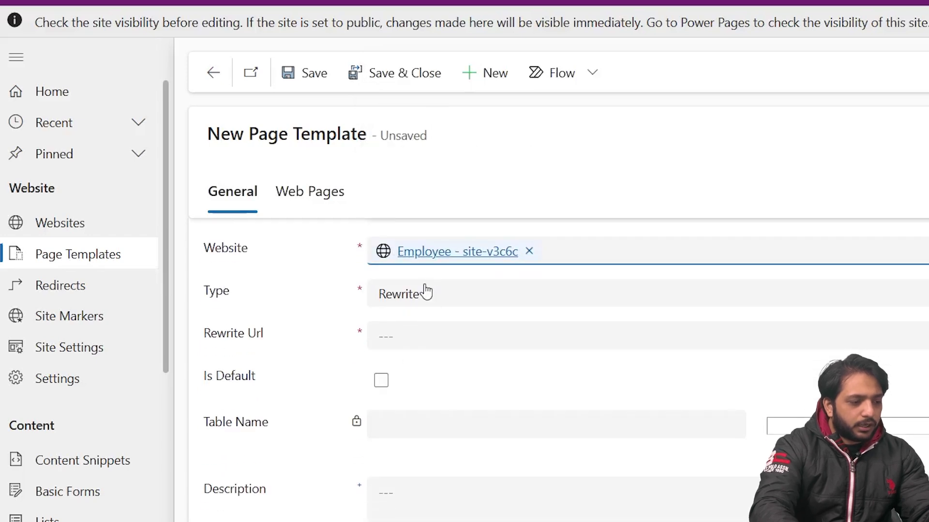
left_click(425, 291)
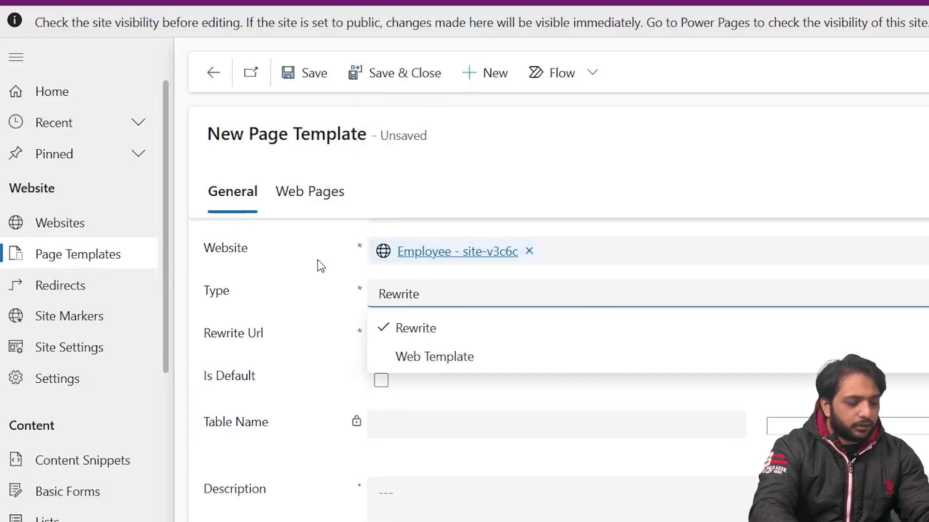
left_click(391, 360)
left_click(460, 348)
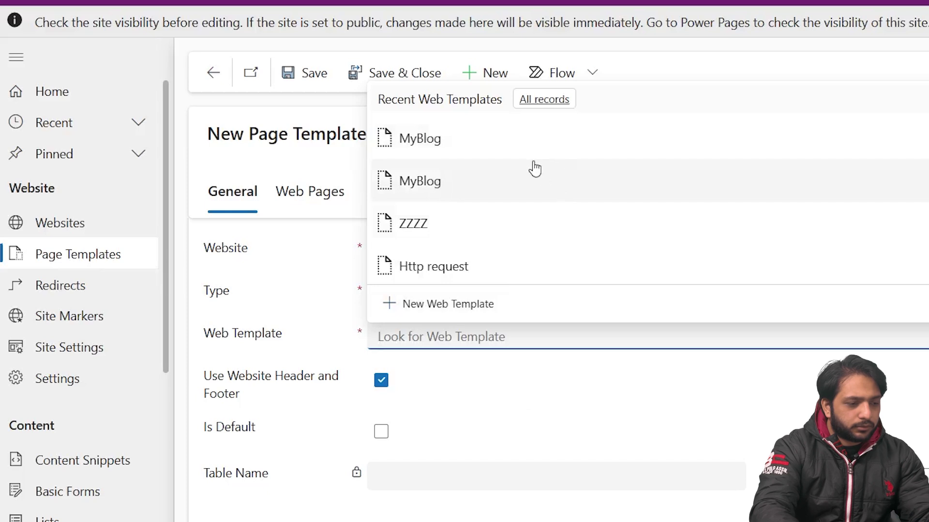
left_click(537, 147)
scroll(277, 298, "down", 1)
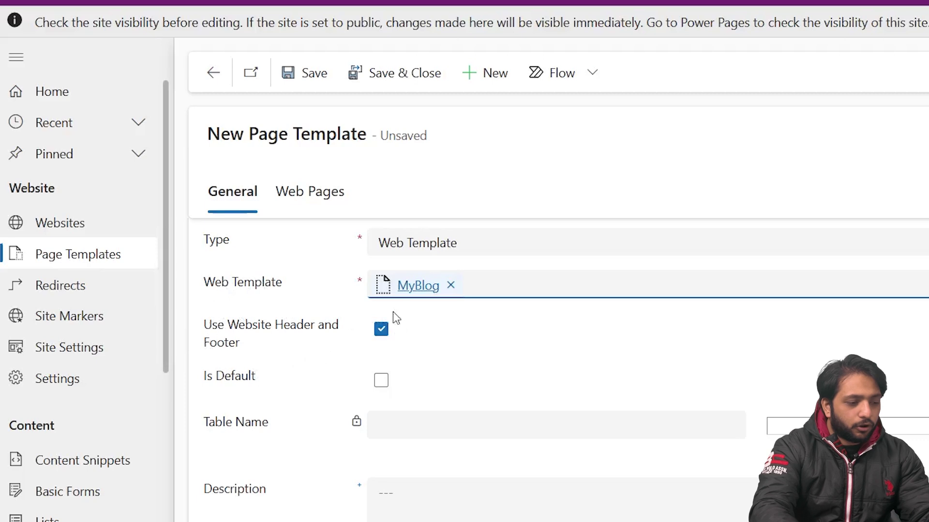
scroll(431, 323, "up", 2)
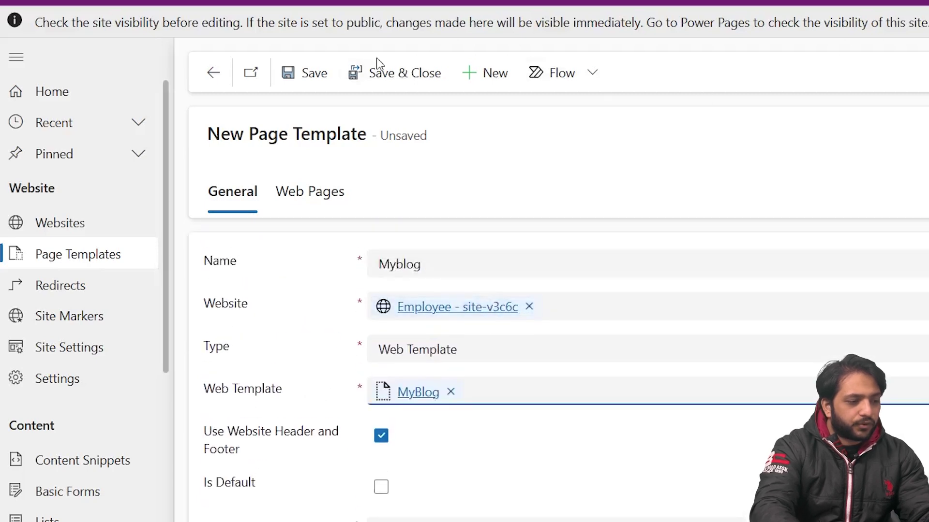
Save the Myblog page template, switch to the Power Pages design studio and sync the site configuration.
left_click(309, 92)
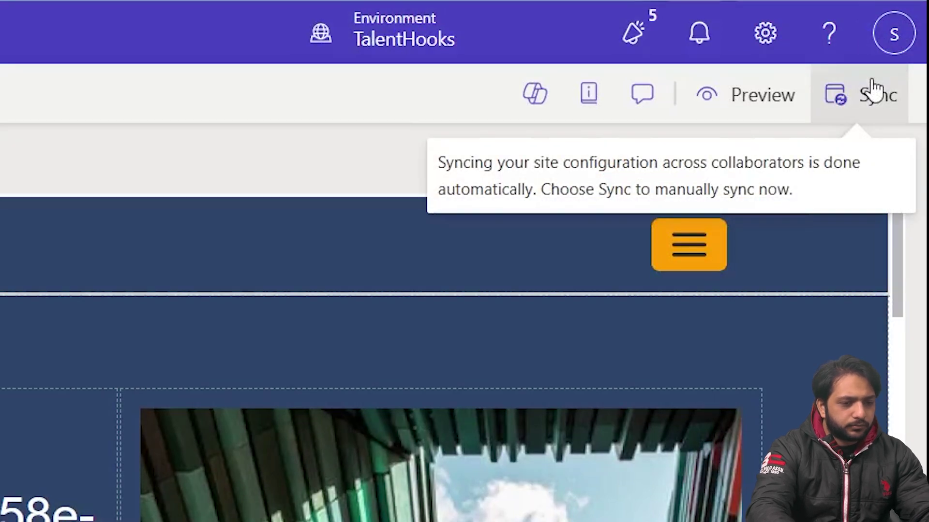
left_click(875, 89)
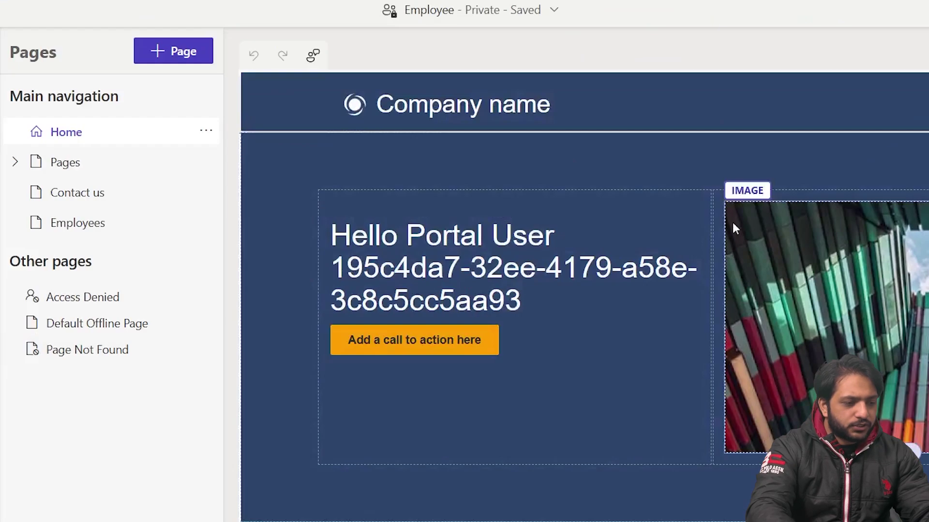
Add a page named Blog to the main navigation, using the Myblog custom layout.
left_click(160, 50)
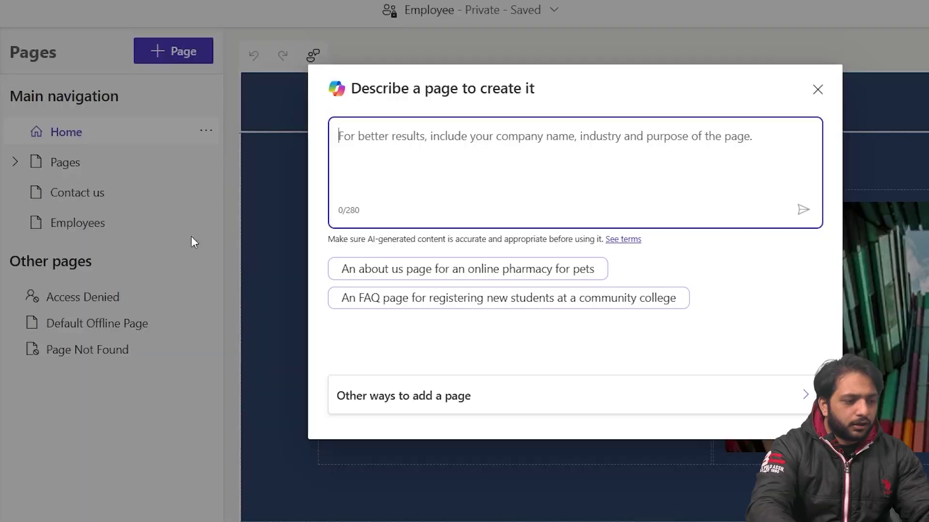
left_click(690, 392)
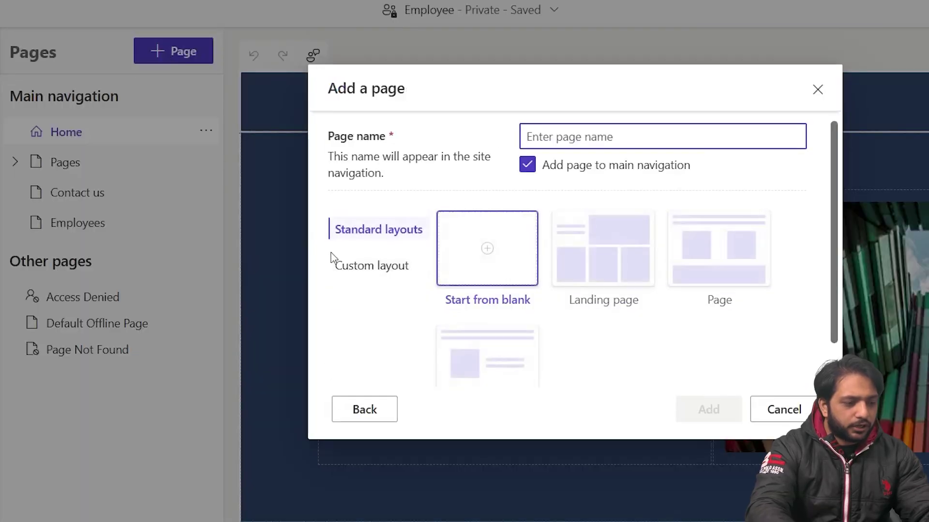
left_click(377, 275)
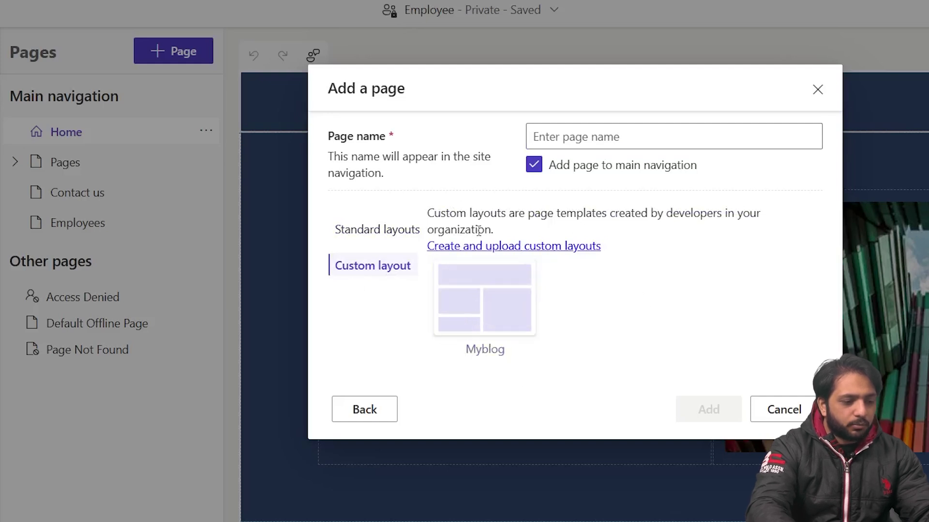
left_click(586, 128)
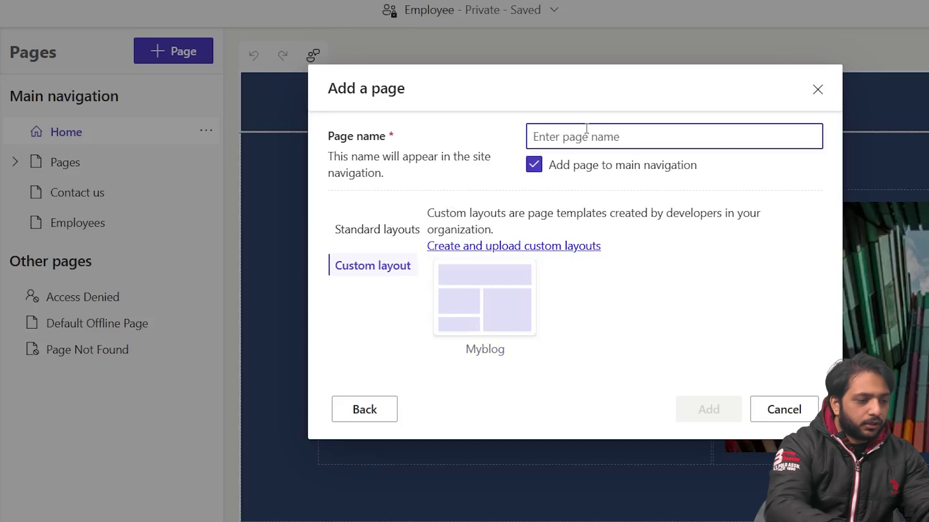
type("Blog")
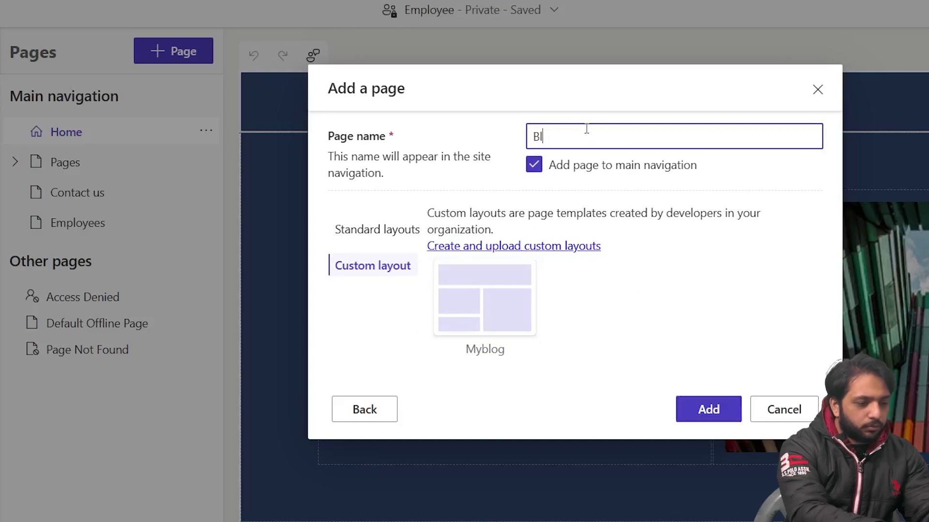
left_click(533, 311)
left_click(729, 410)
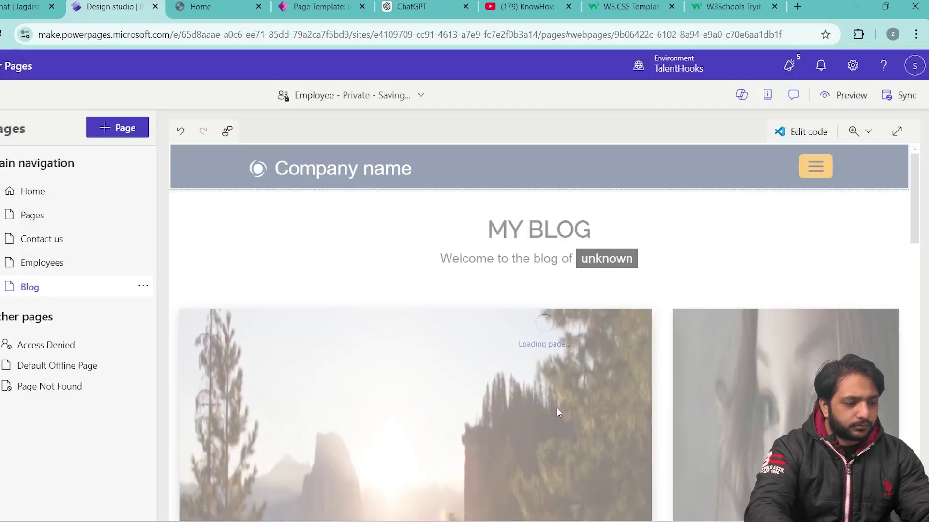
Review the whole Blog page in the design studio, and preview it on the live site down to the footer.
scroll(660, 273, "down", 15)
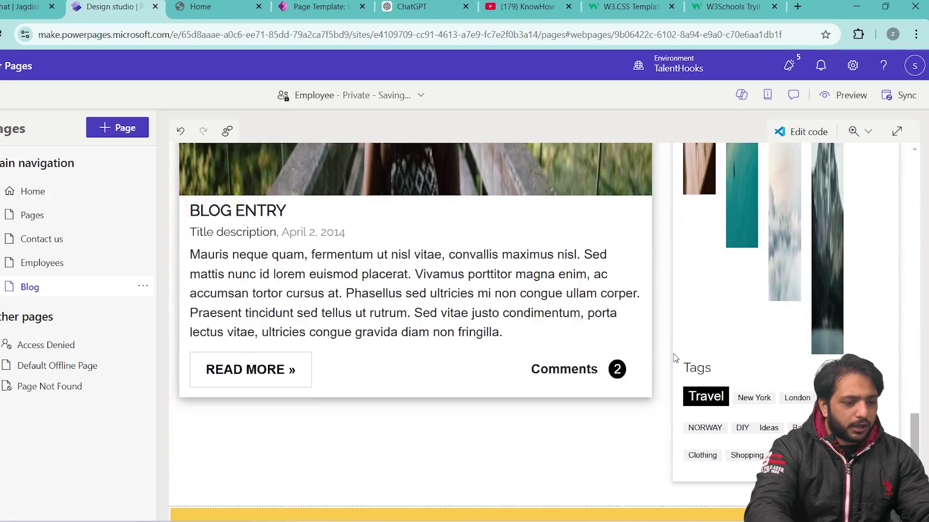
scroll(635, 466, "up", 10)
scroll(633, 464, "up", 8)
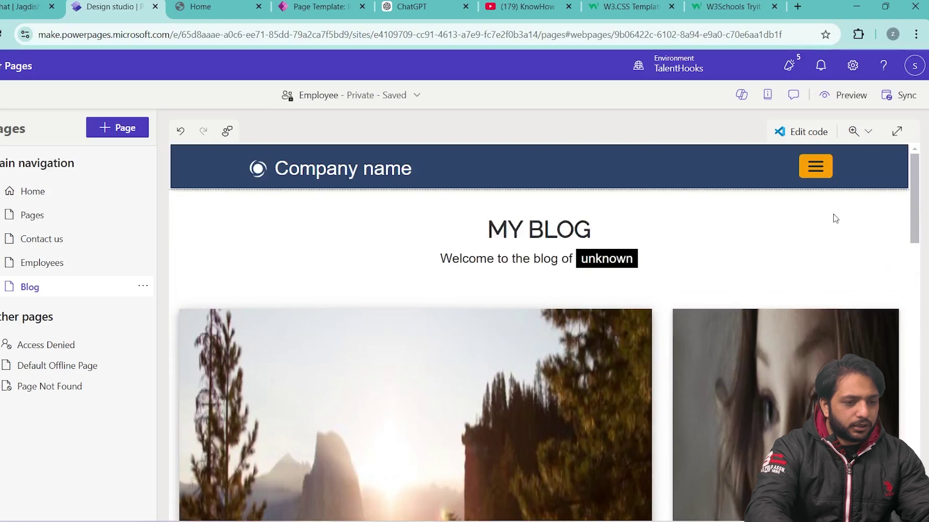
left_click(838, 96)
left_click(821, 129)
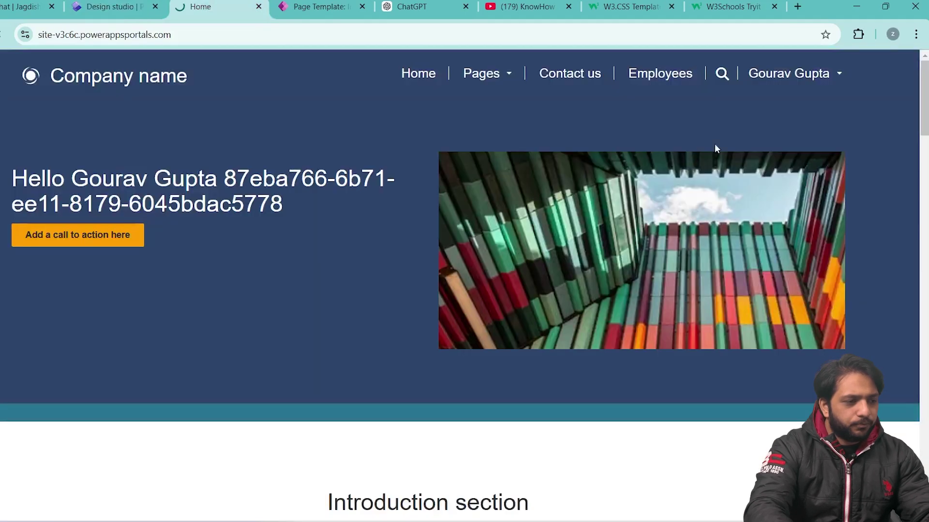
scroll(386, 162, "down", 10)
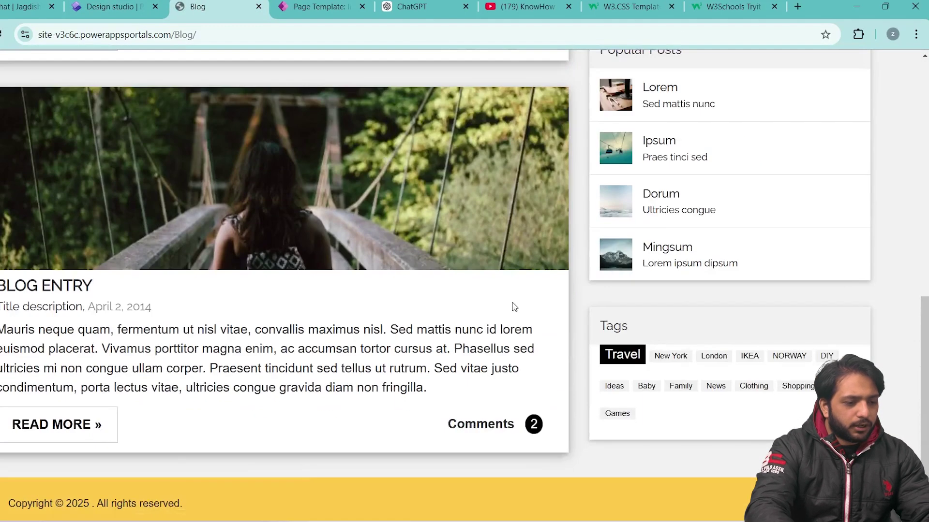
scroll(515, 307, "up", 10)
Compare the live Blog page with the original W3Schools blog template, including the Popular Posts and Tags sections.
key("ctrl+9")
scroll(425, 266, "down", 8)
scroll(396, 344, "down", 1)
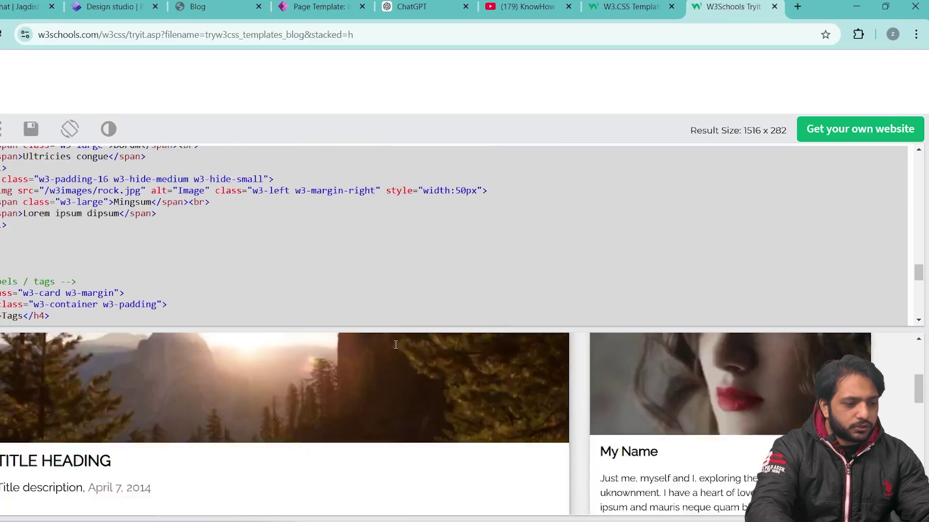
scroll(395, 291, "down", 5)
scroll(742, 375, "down", 8)
scroll(741, 387, "up", 15)
scroll(916, 403, "up", 1)
left_click(203, 6)
scroll(829, 334, "down", 9)
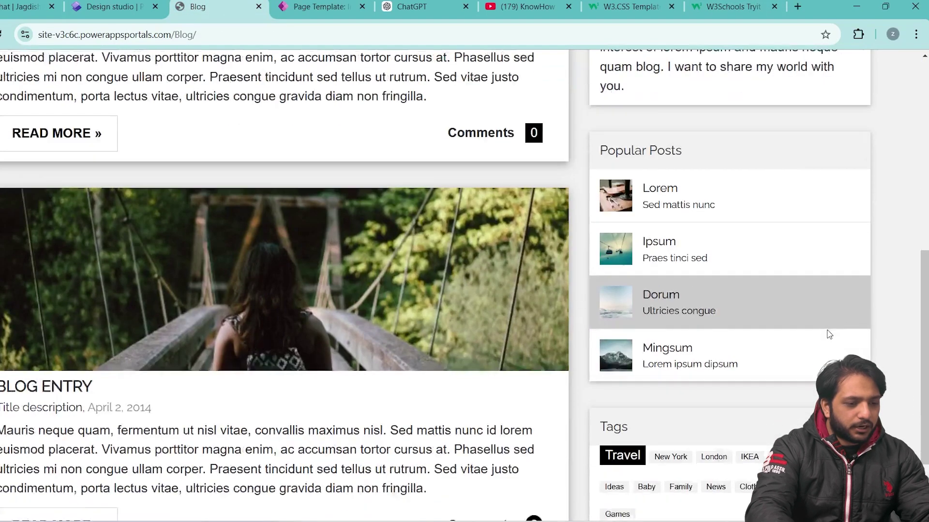
scroll(829, 334, "down", 2)
scroll(678, 271, "up", 10)
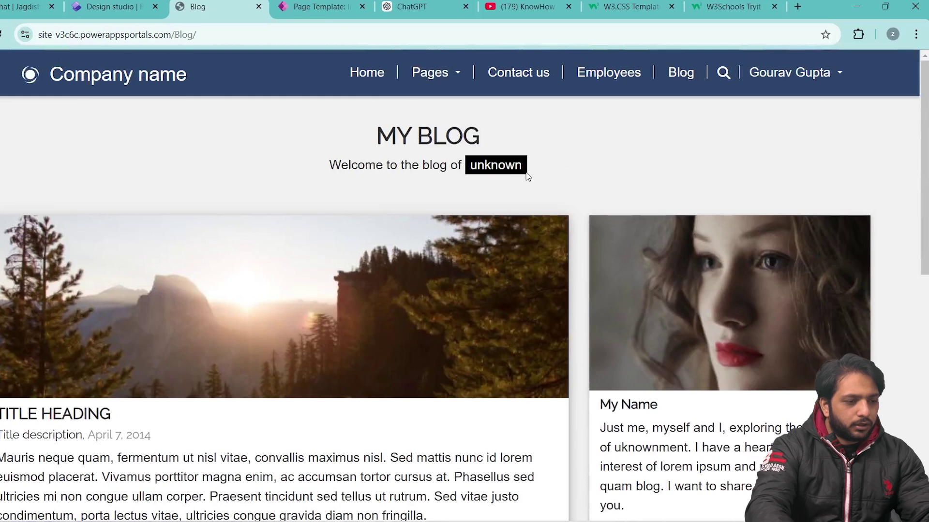
Highlight the placeholder word "unknown" in the live Blog page's welcome line.
double_click(503, 163)
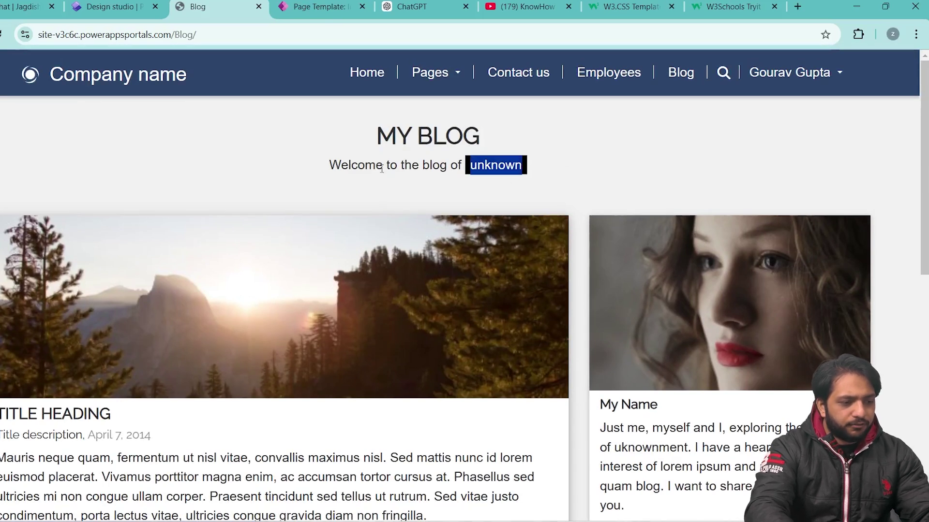
triple_click(499, 163)
left_click(499, 163)
double_click(500, 163)
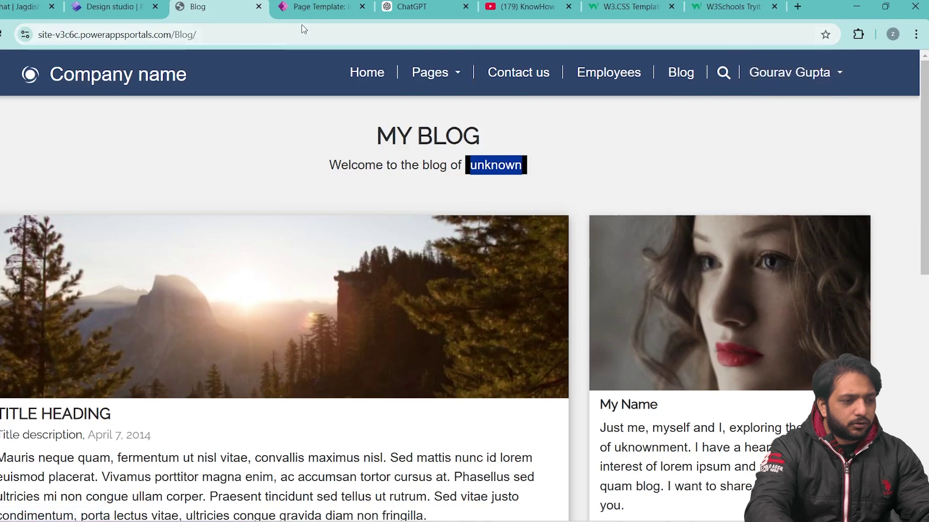
Return to Portal Management, filter the web templates by the name MyBlog and open the matching record.
left_click(314, 7)
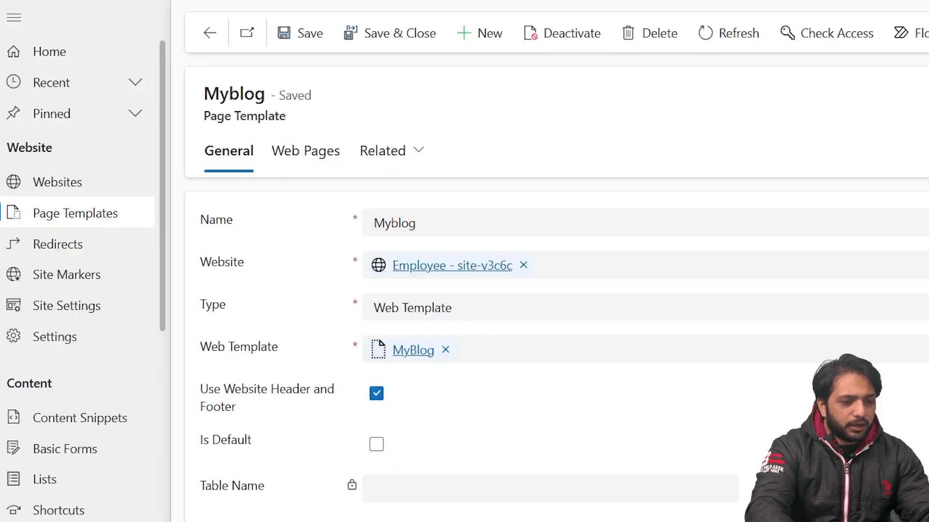
scroll(556, 348, "down", 2)
scroll(483, 339, "up", 2)
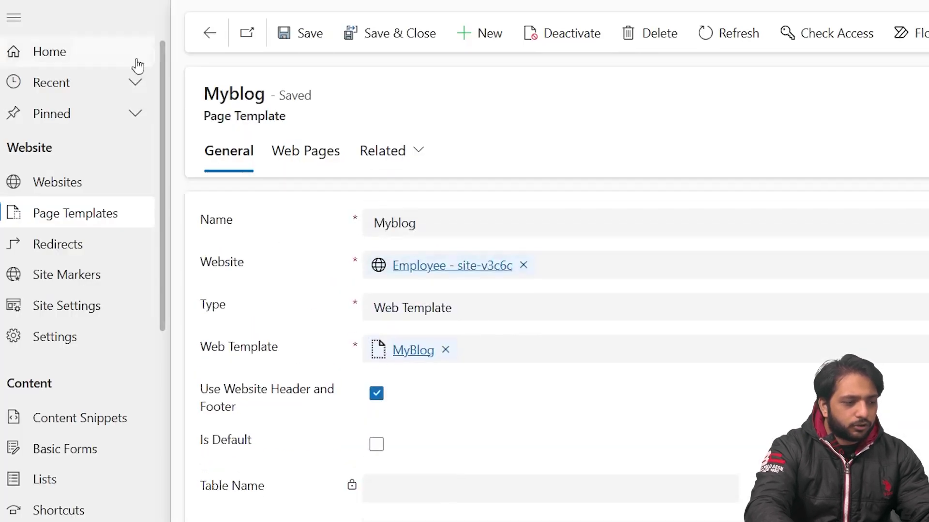
scroll(39, 397, "down", 3)
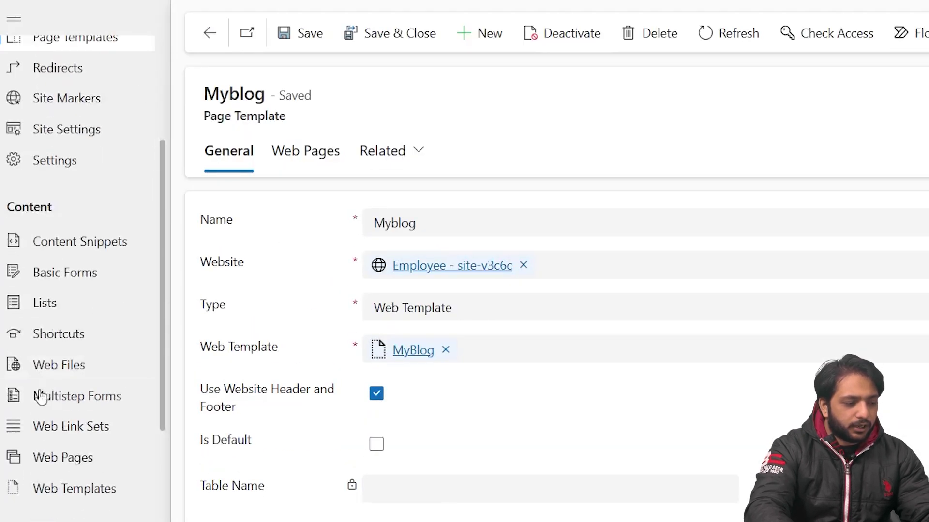
left_click(76, 487)
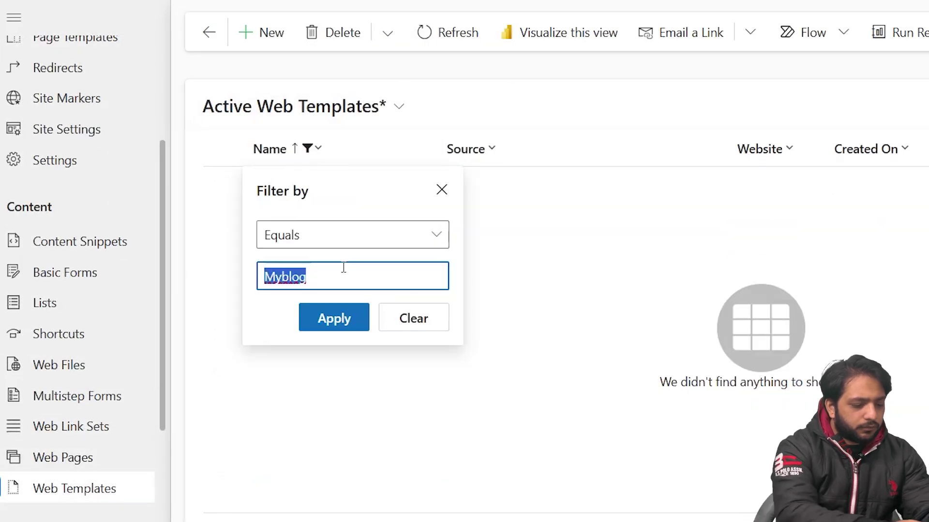
type("My")
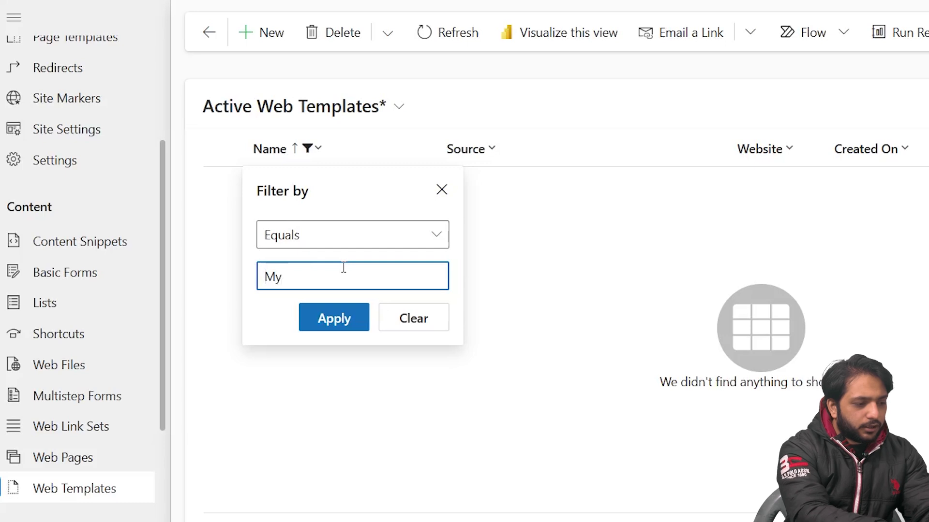
type("Blog")
key("Return")
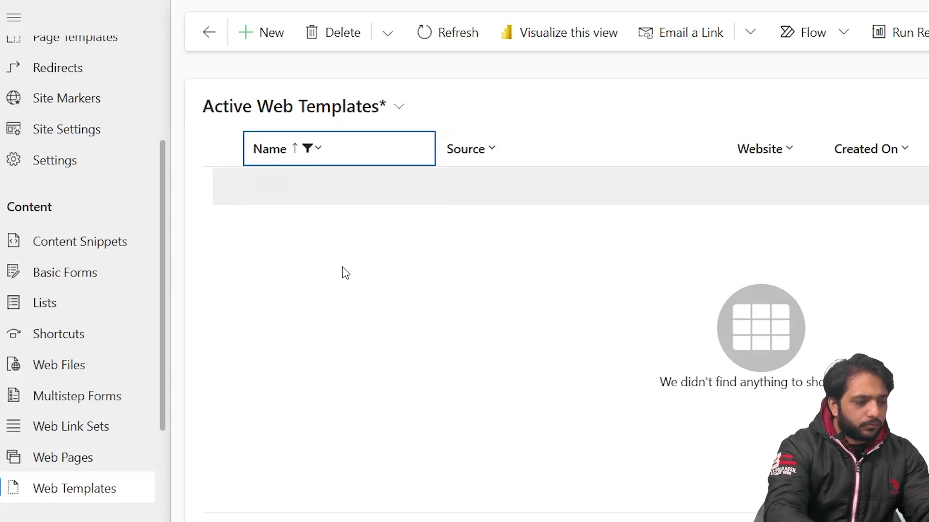
left_click(285, 232)
left_click(275, 225)
Find the word "unknown" in the MyBlog template's source code and leave it selected.
scroll(685, 323, "down", 4)
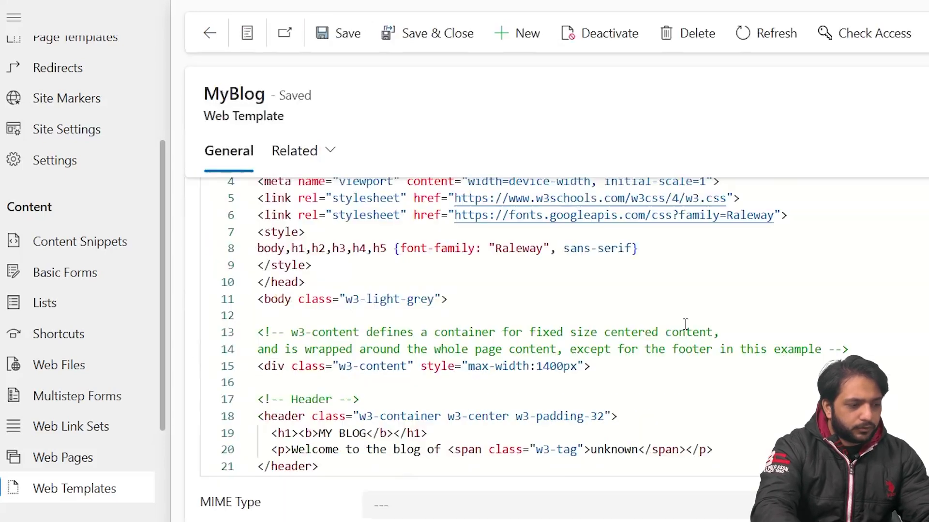
scroll(556, 338, "up", 5)
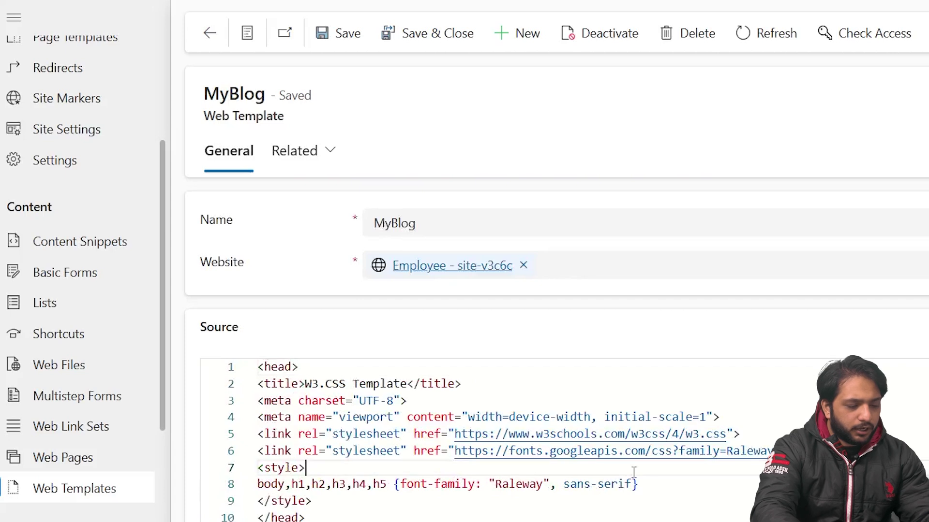
key("ctrl+f")
type("unknown")
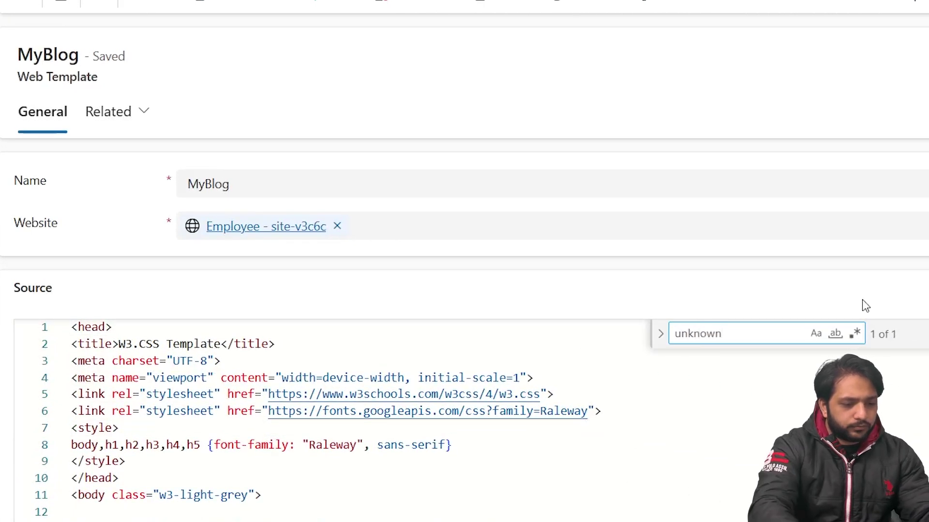
scroll(562, 394, "down", 5)
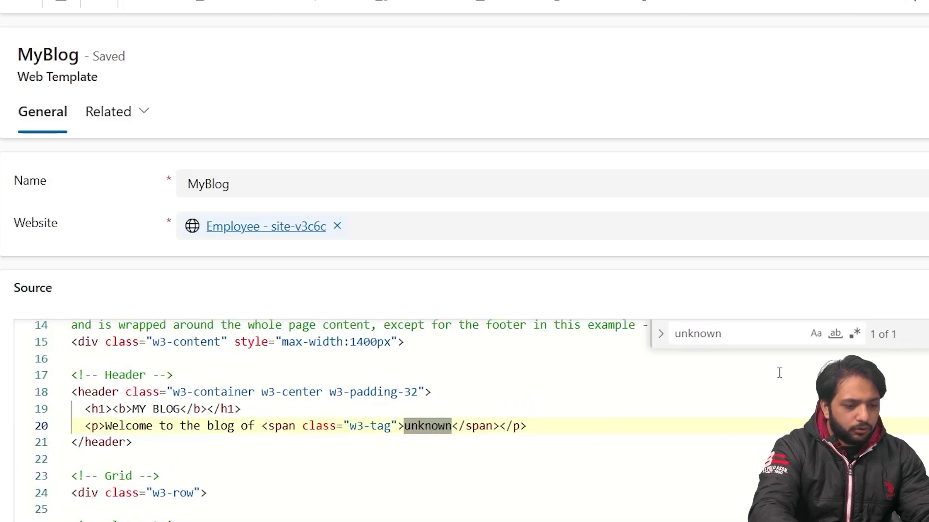
key("Escape")
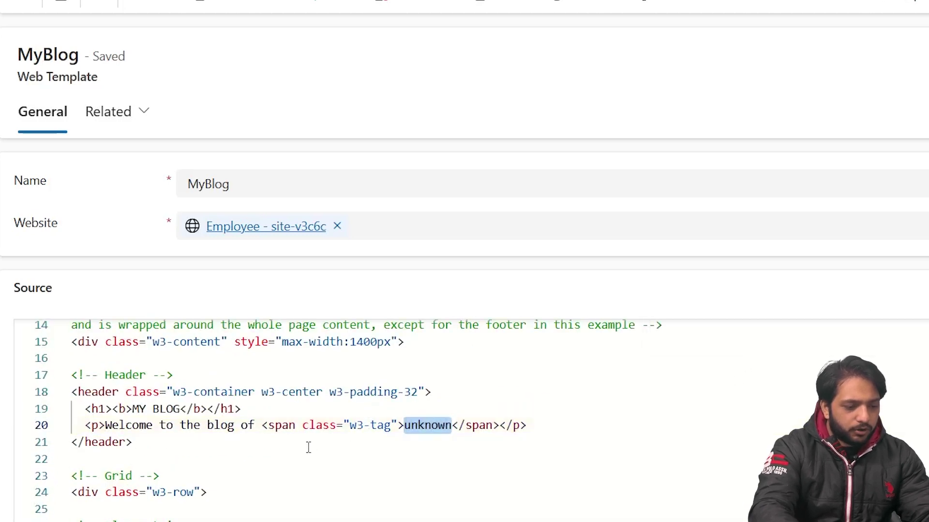
Replace "unknown" in the header's welcome line with {{user.fullname}} and save the MyBlog web template.
key("BackSpace")
type("{{}}")
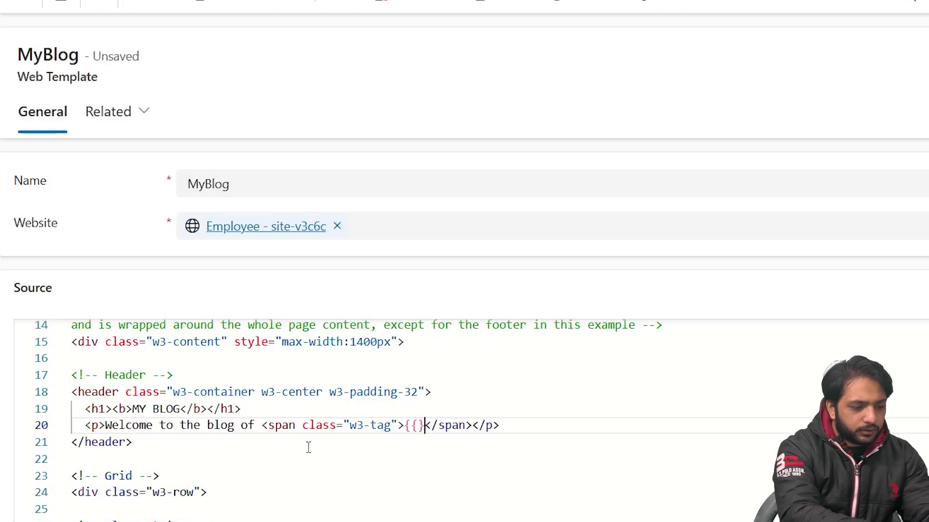
key("Left")
type("user")
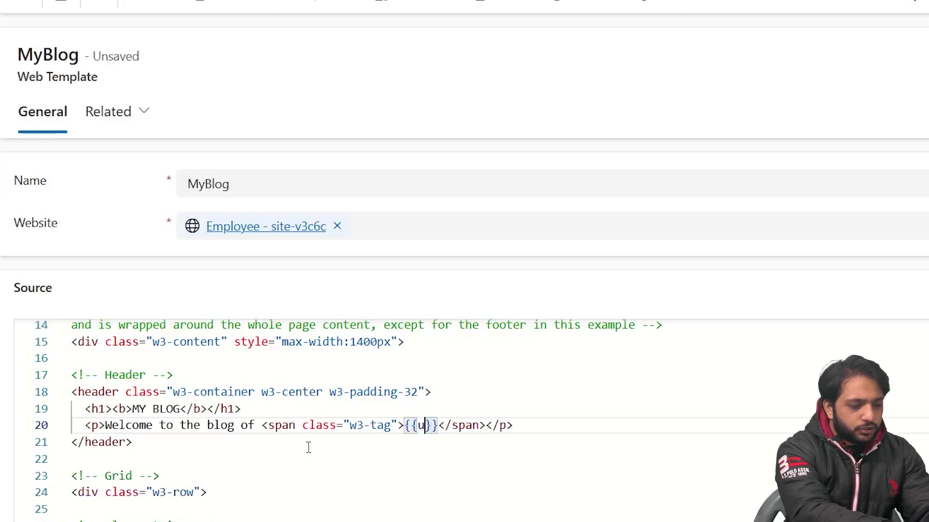
type(".fulln")
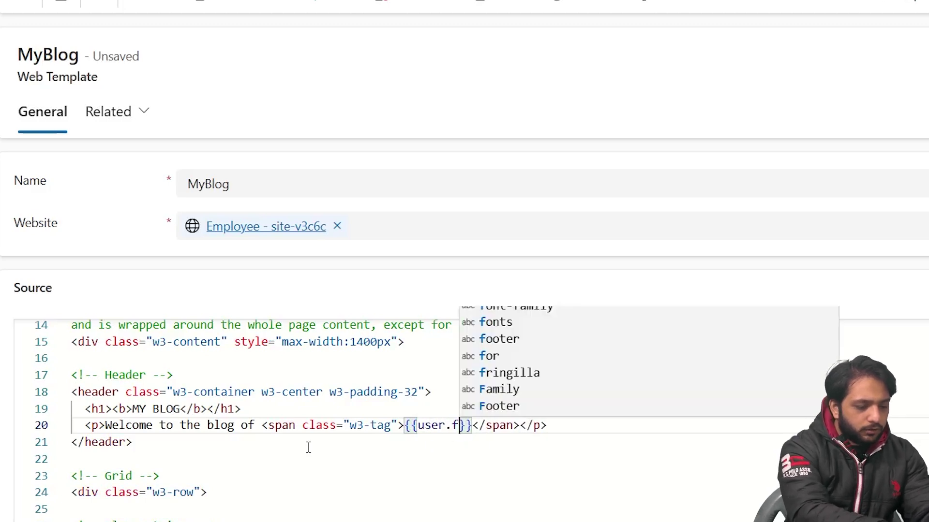
type("ame")
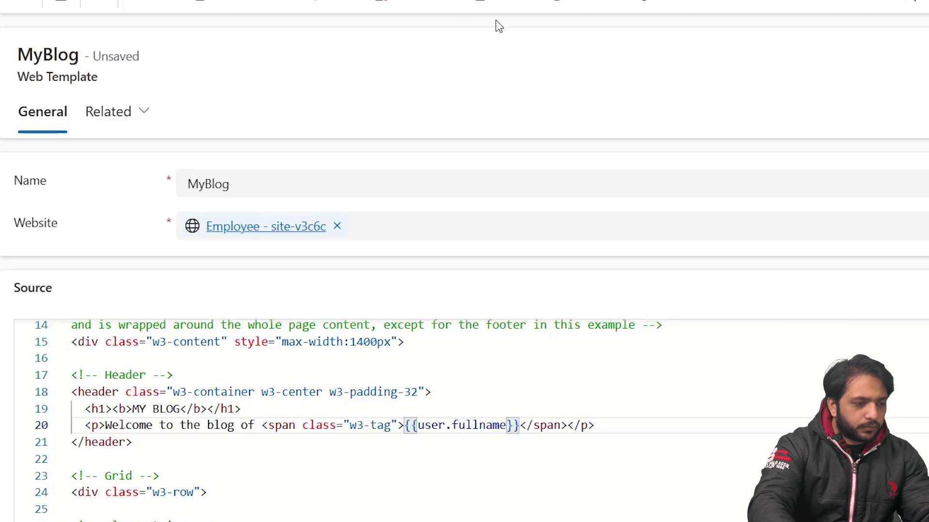
scroll(495, 24, "up", 1)
left_click(142, 30)
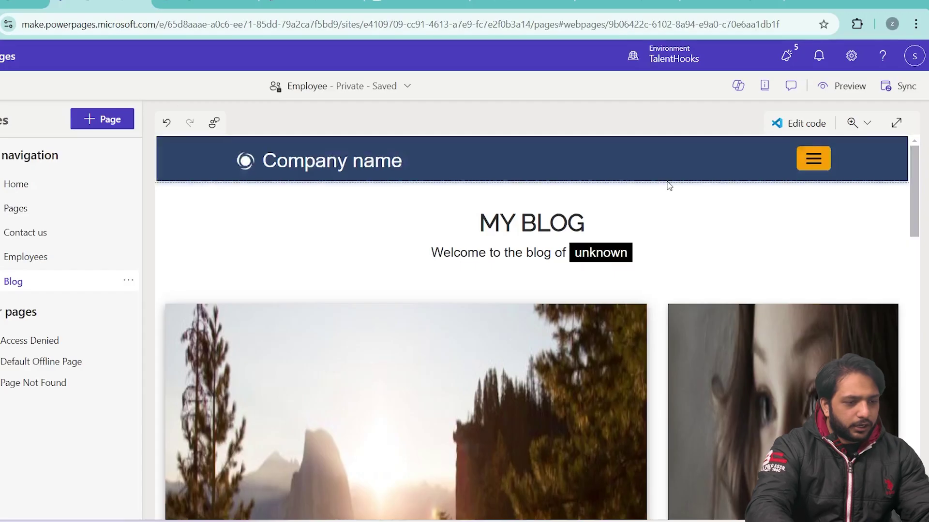
Sync the site in the design studio and check the welcome line on the live Blog page.
left_click(885, 86)
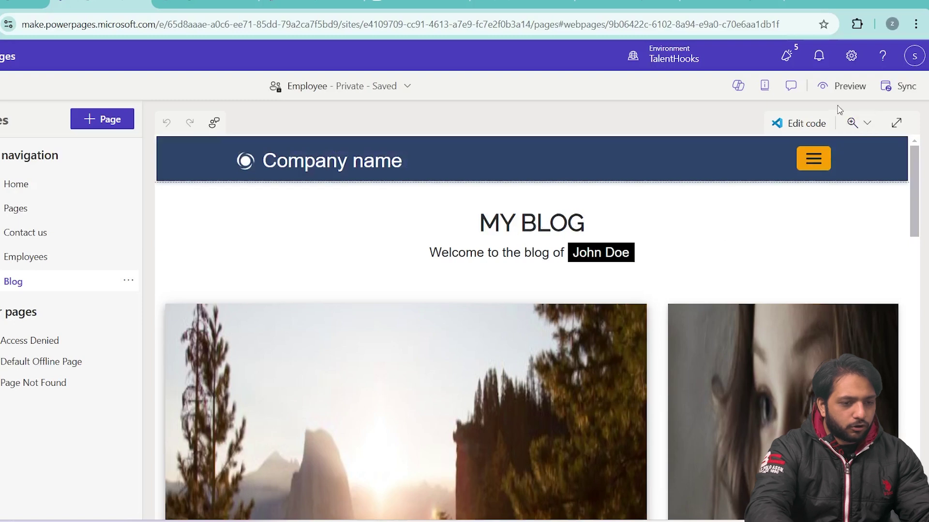
left_click(208, 6)
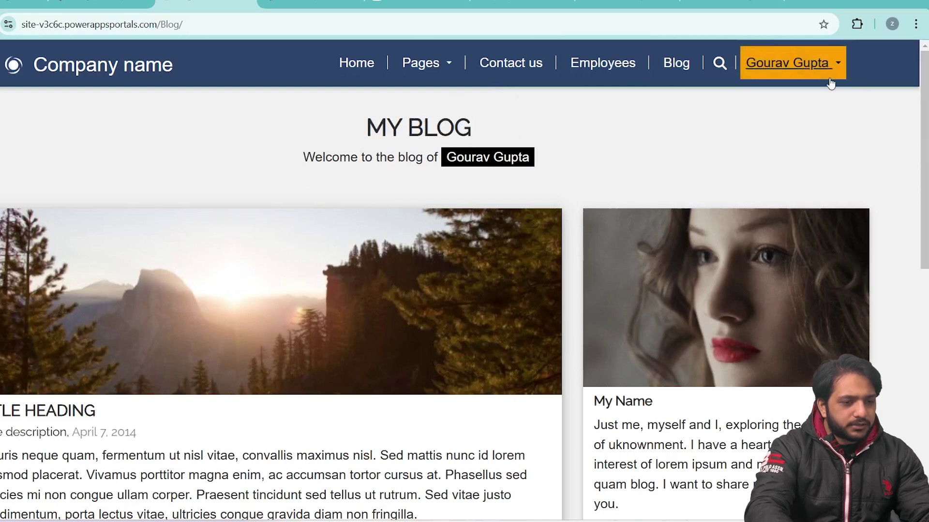
Sign out of the live site and sign in with the second Microsoft account to check the Blog page's welcome line.
left_click(787, 63)
left_click(783, 140)
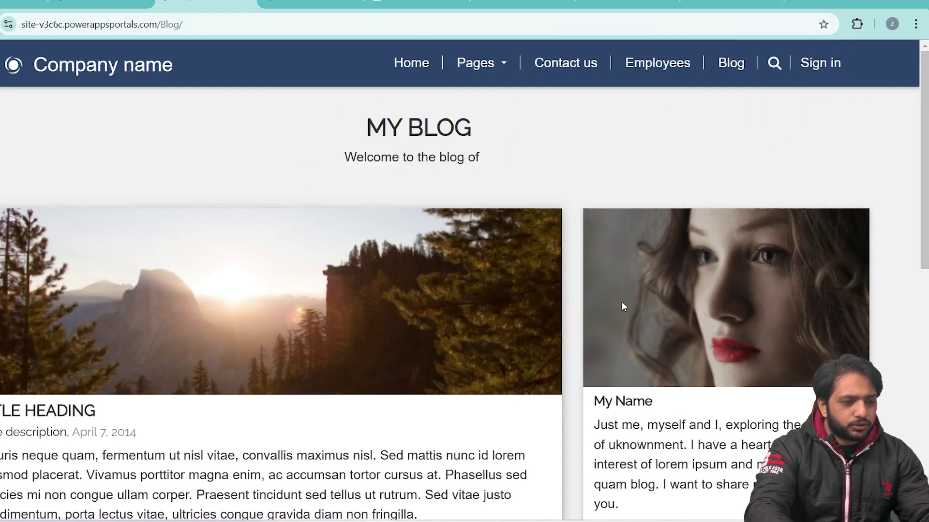
left_click(819, 63)
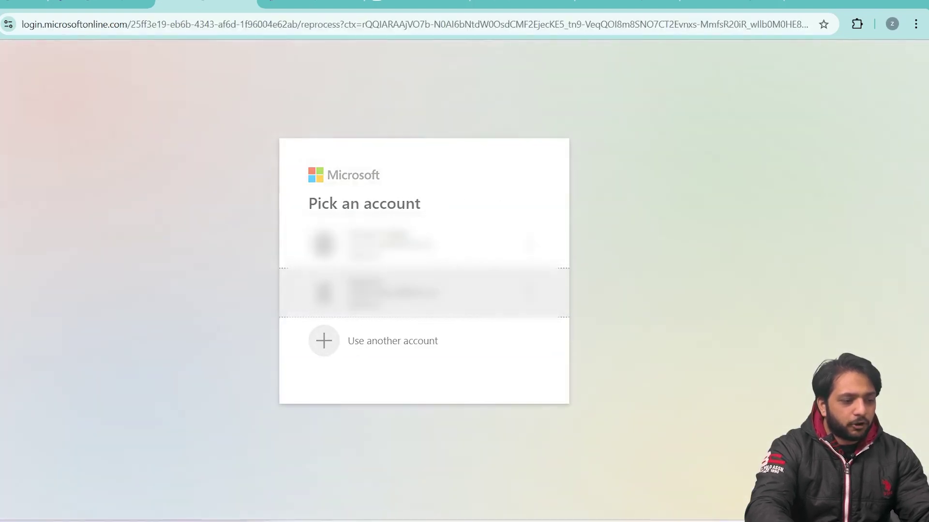
left_click(405, 292)
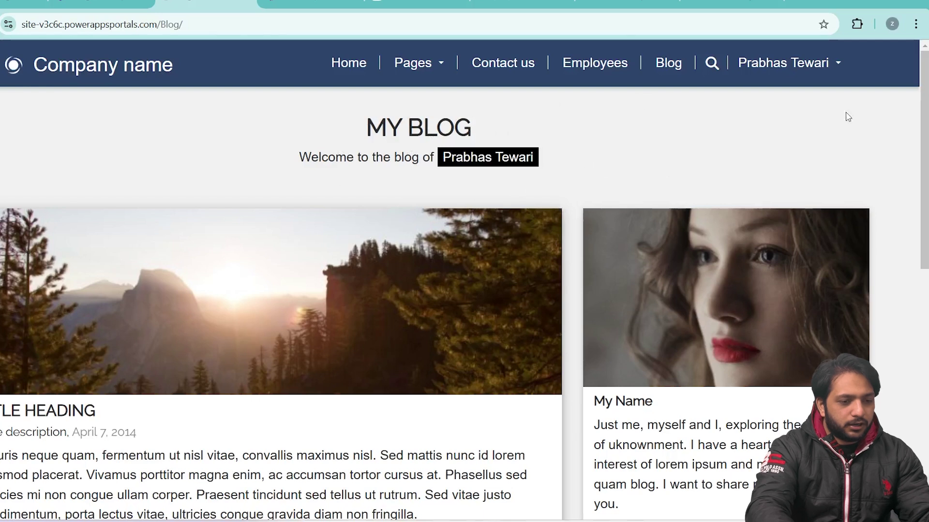
Sign out of the second account and review the live Blog page down to its footer.
left_click(788, 62)
left_click(777, 131)
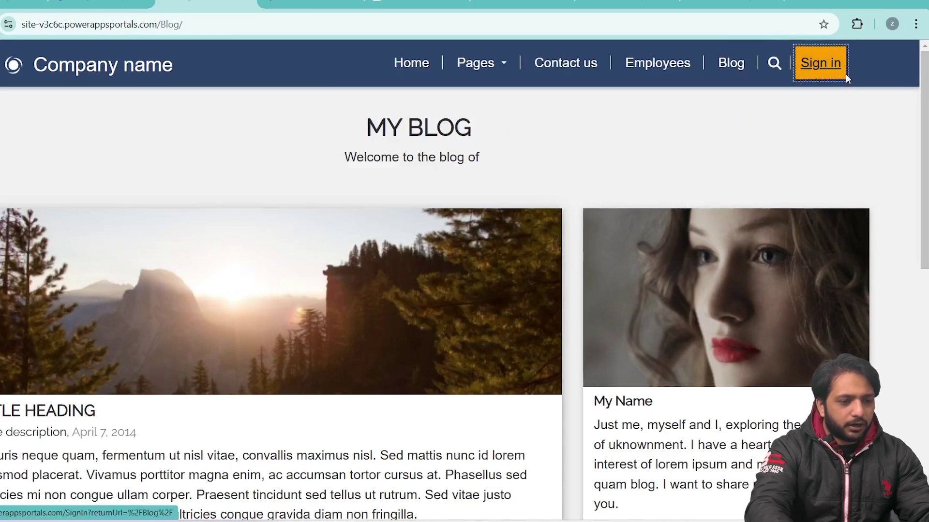
scroll(598, 473, "down", 10)
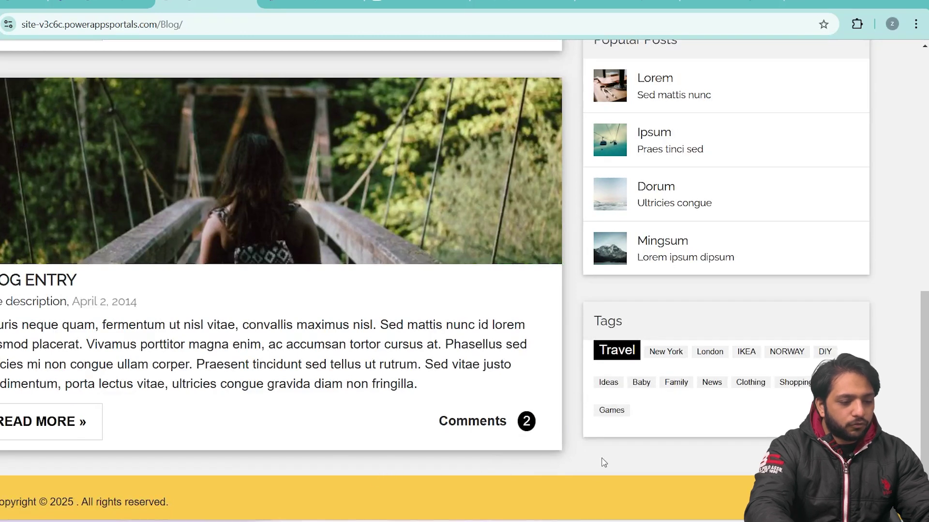
scroll(604, 463, "up", 10)
In the Power Pages design studio, add a one-column section below the form on the Contact us page and delete it again.
left_click(102, 5)
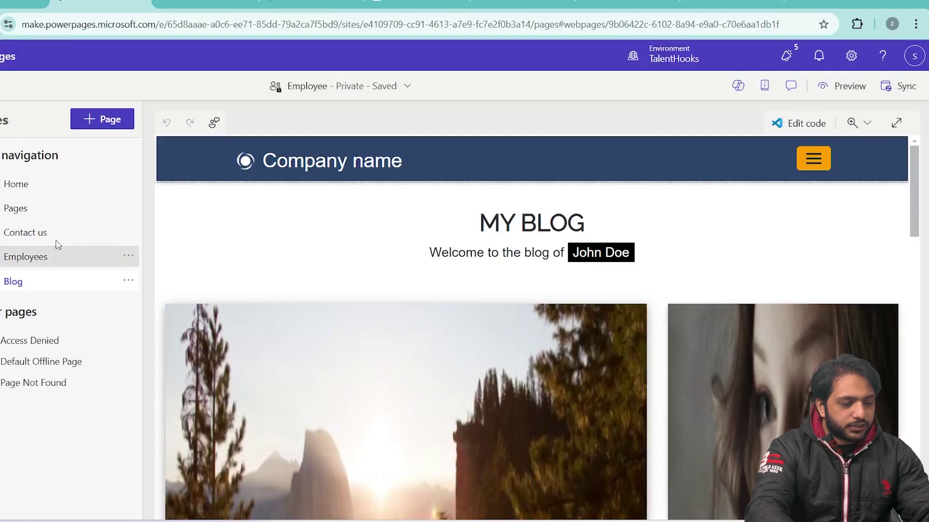
left_click(56, 234)
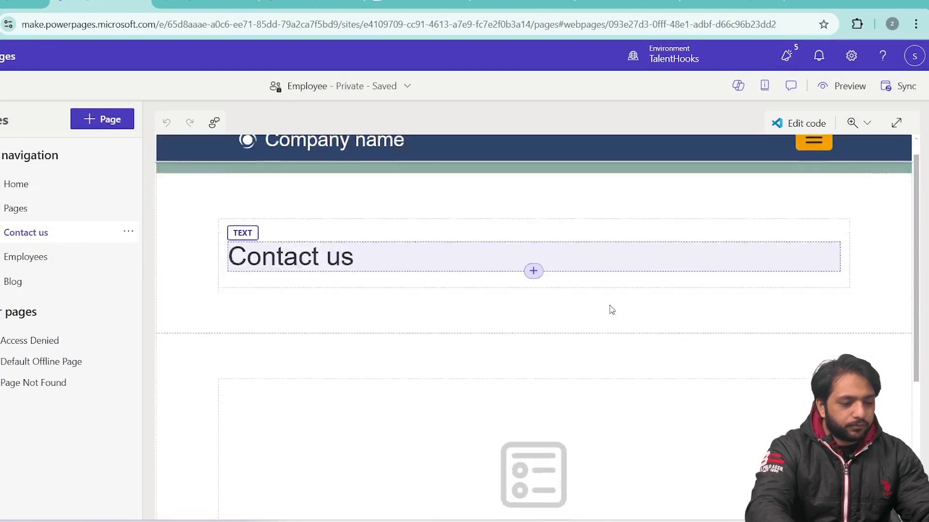
scroll(611, 310, "down", 8)
left_click(541, 419)
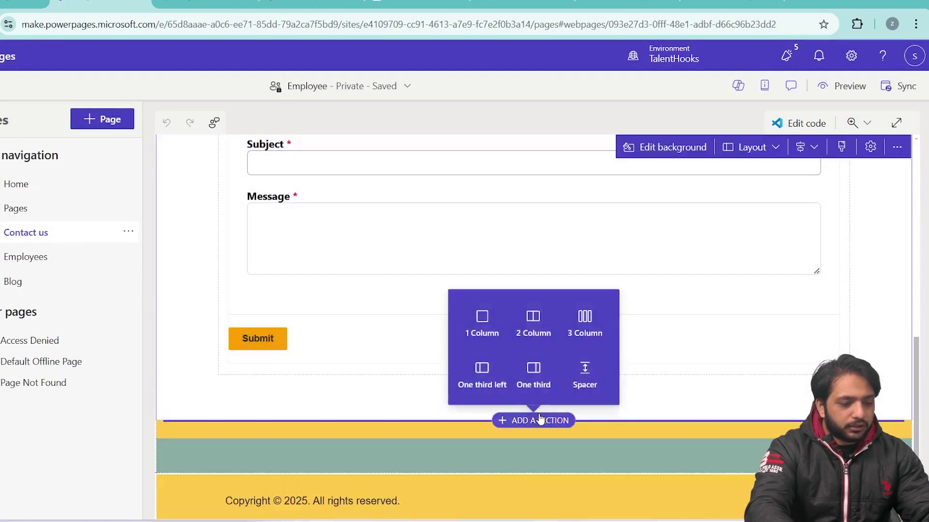
left_click(481, 322)
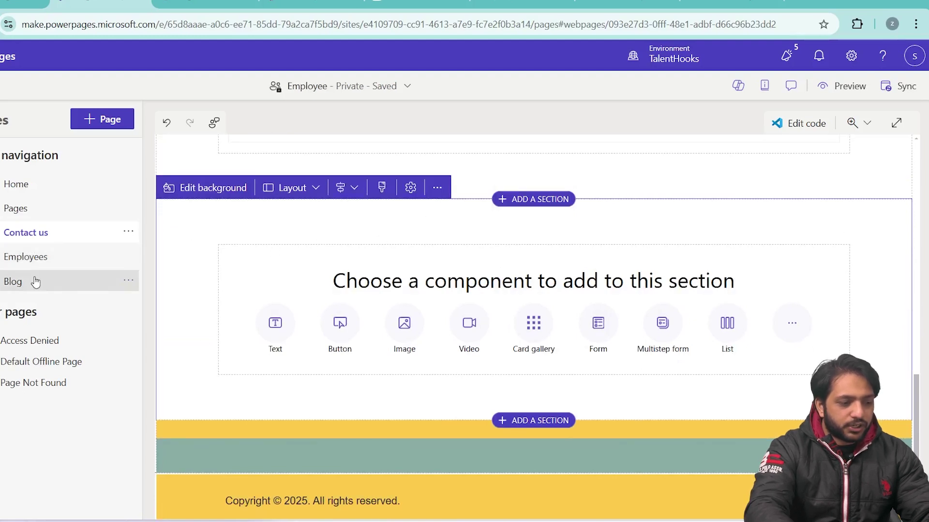
left_click(437, 188)
left_click(417, 291)
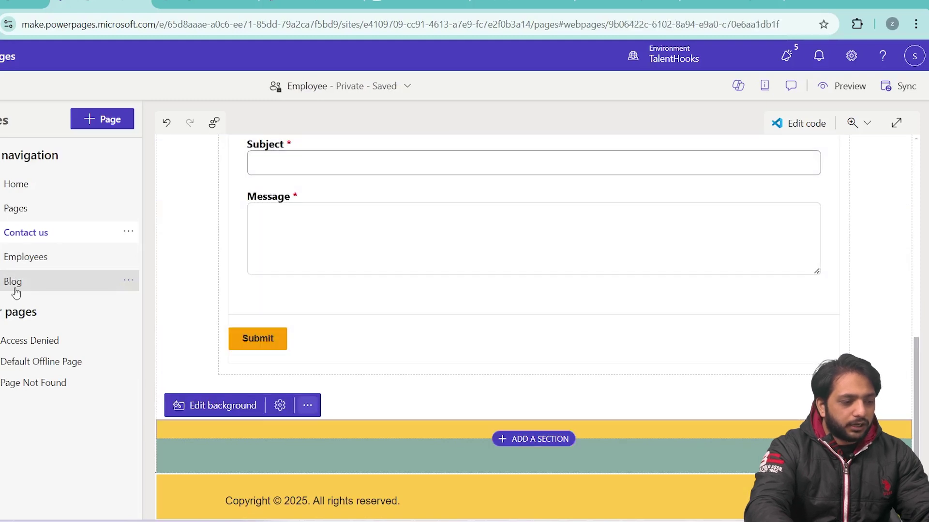
Open the Blog page and examine its lower end for a way to add sections.
left_click(16, 289)
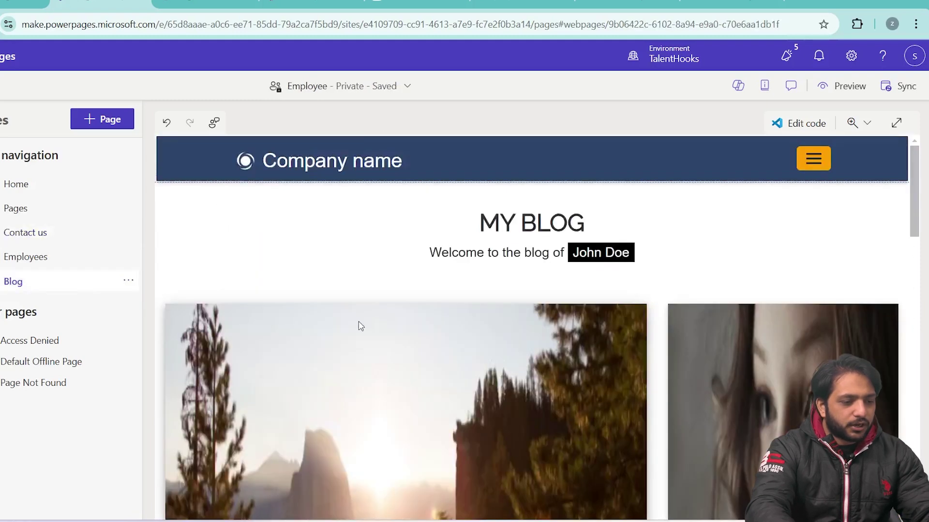
scroll(360, 327, "down", 10)
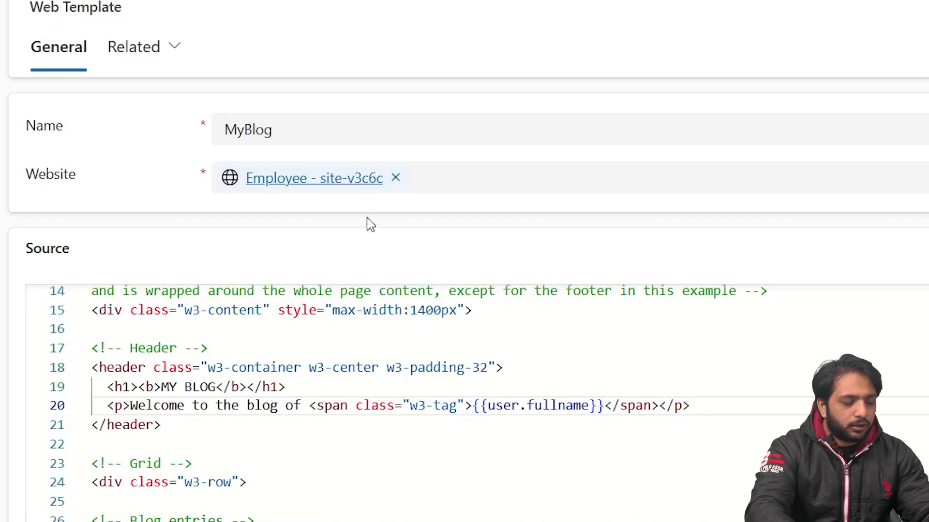
Switch to the MyBlog template's source and start a Liquid include tag on the empty line under the Footer comment.
scroll(622, 213, "down", 8)
scroll(601, 243, "up", 2)
scroll(529, 294, "down", 4)
scroll(529, 293, "down", 20)
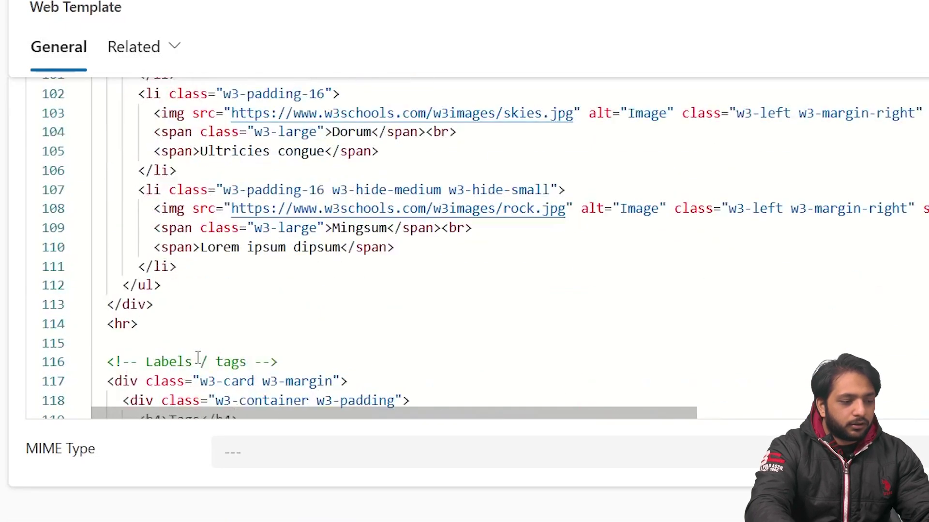
left_click(124, 230)
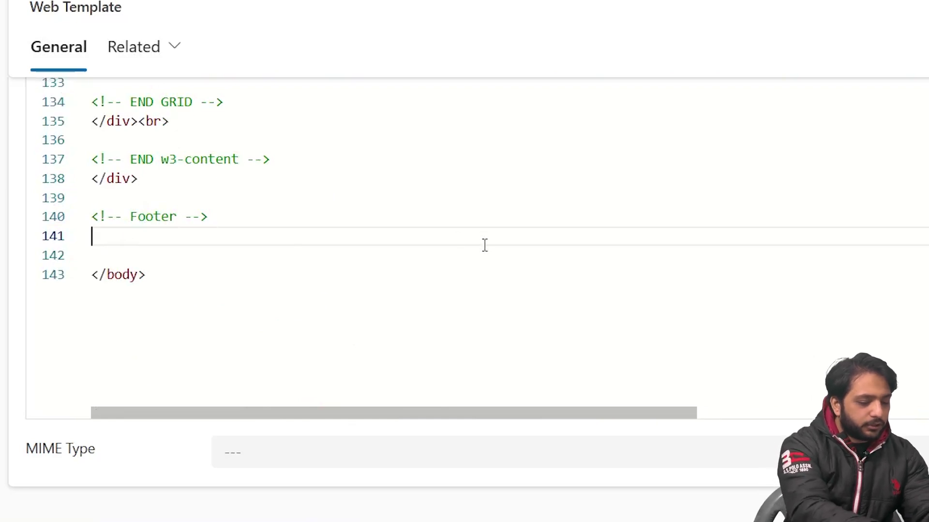
type("{")
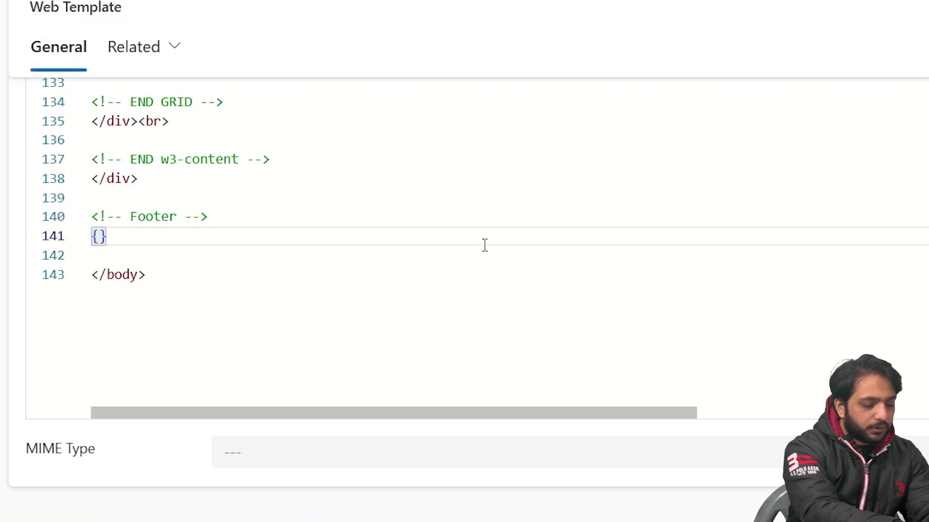
type("% %")
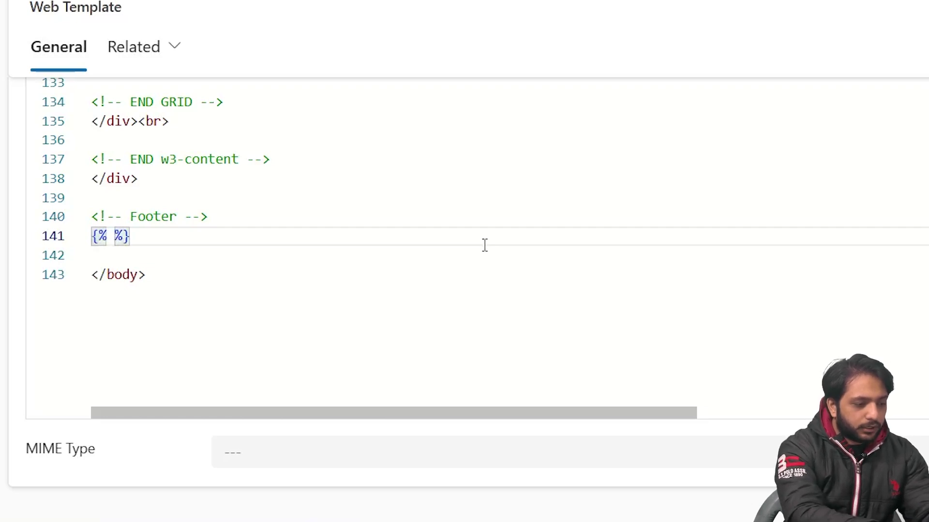
type(" Incl")
key("Escape")
key("BackSpace")
key("BackSpace")
key("BackSpace")
key("BackSpace")
type("incl")
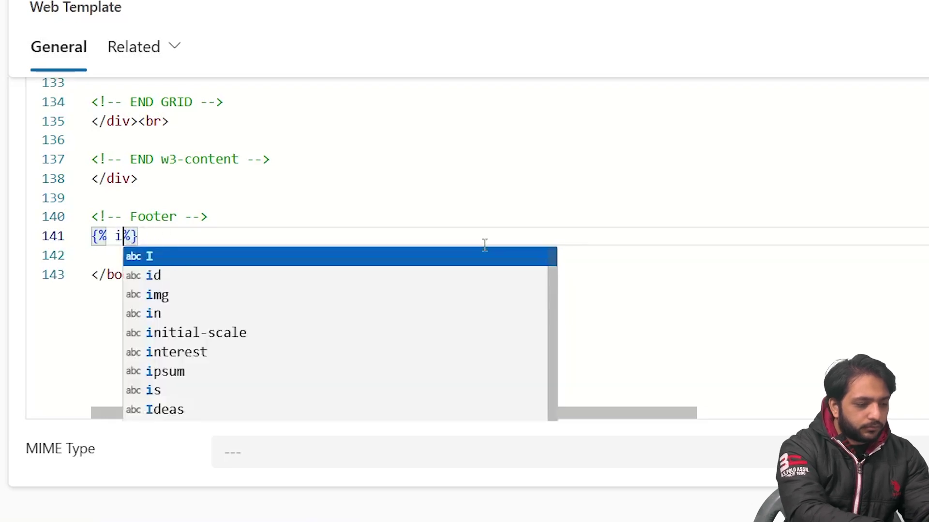
type("ude ")
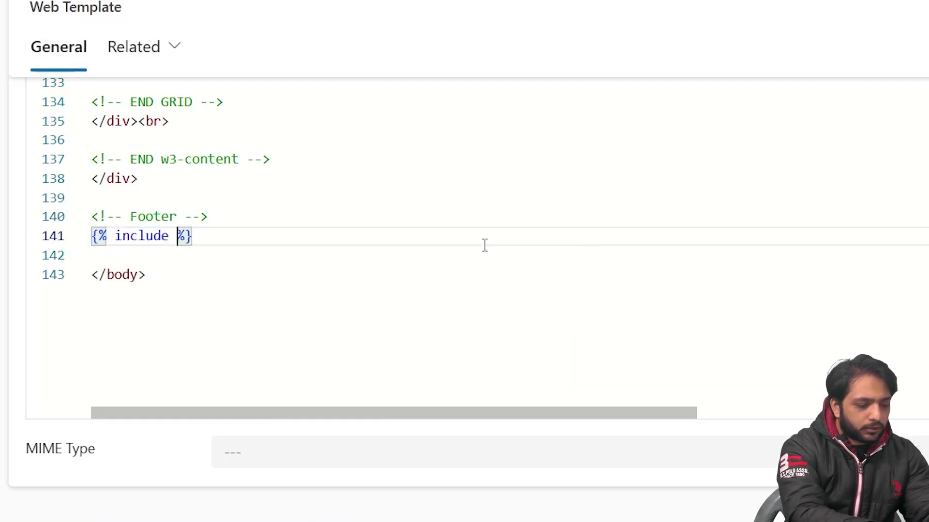
Complete the tag as {% include 'Page Copy'%} and save the MyBlog web template.
type("'")
type("Page Co")
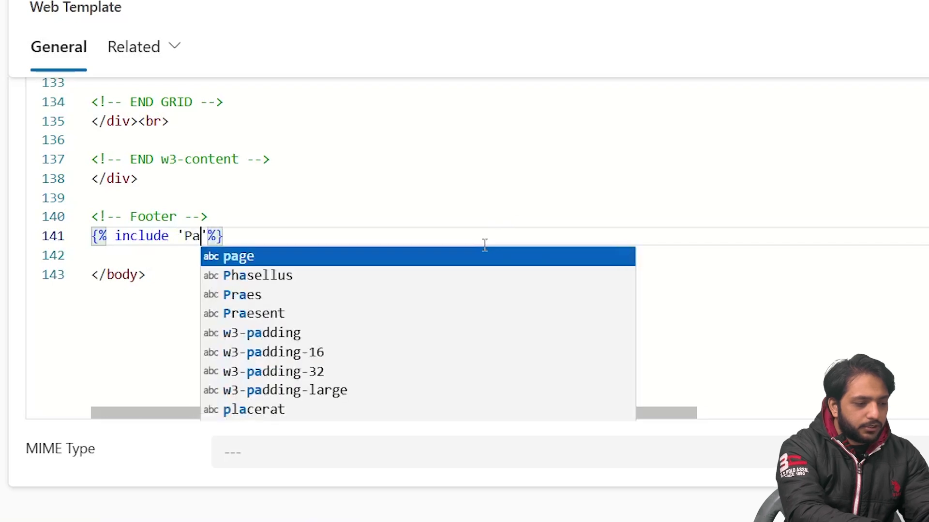
type("py")
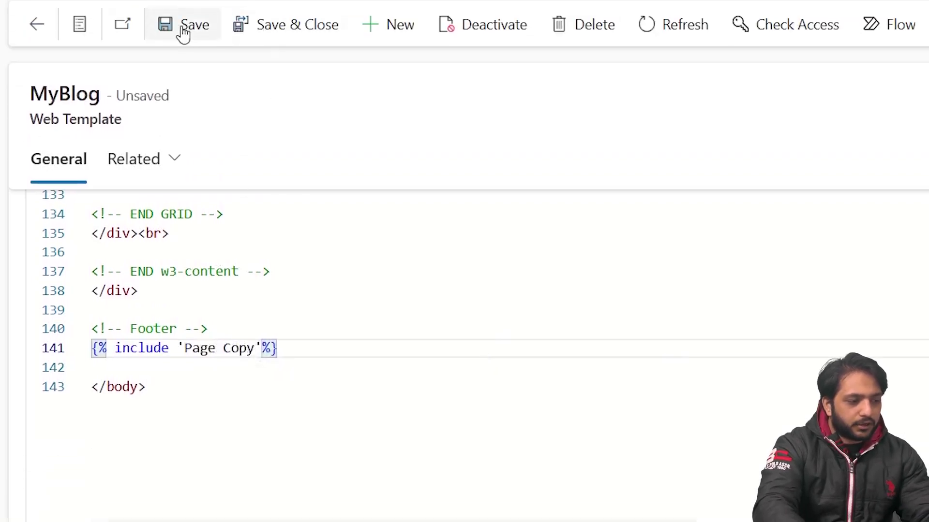
left_click(181, 25)
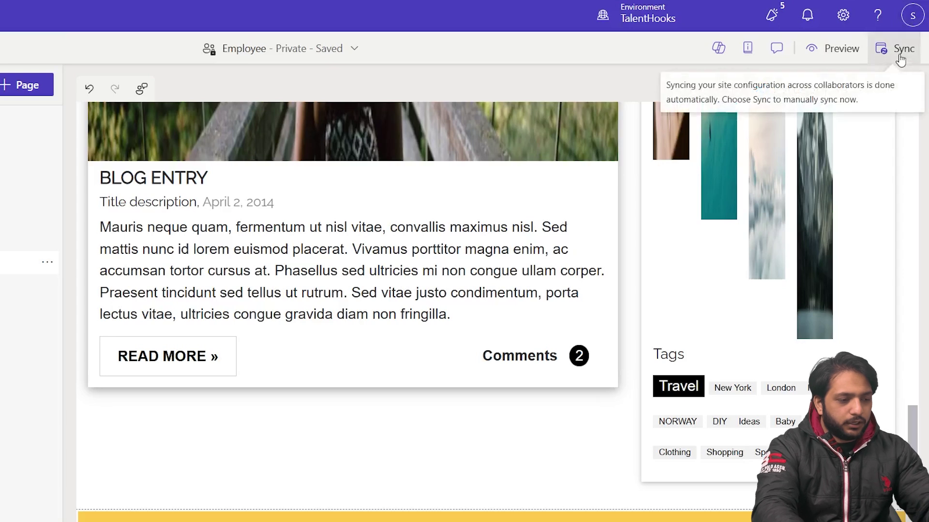
Sync the site in the design studio and add a two-column section both below and above the Blog page's empty one-column section.
left_click(901, 60)
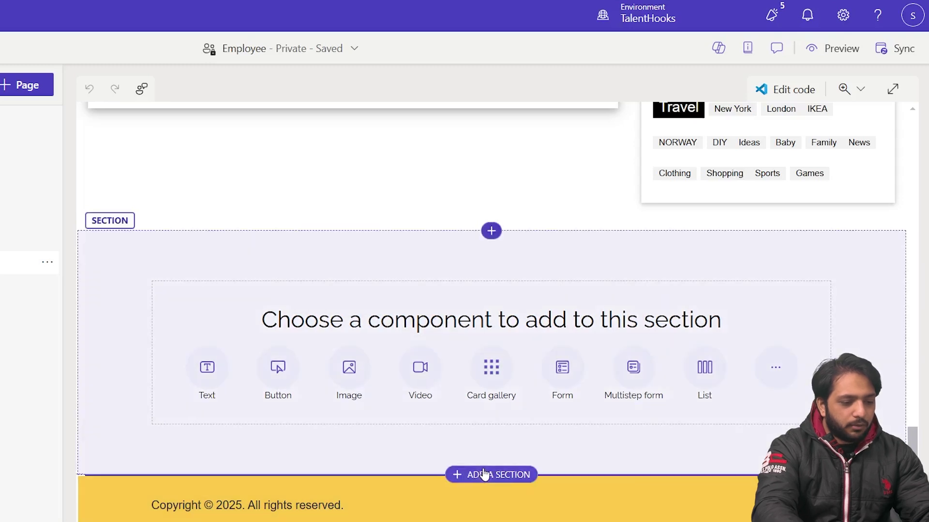
left_click(485, 475)
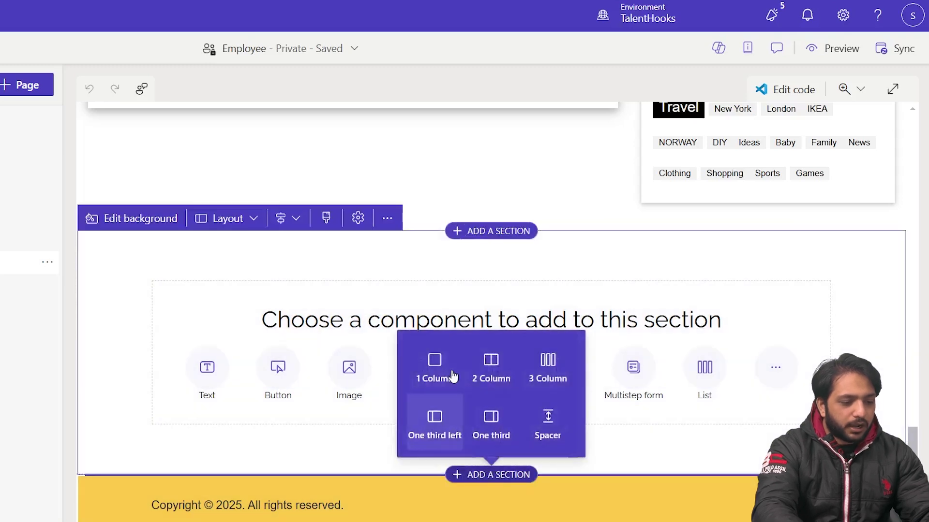
left_click(496, 376)
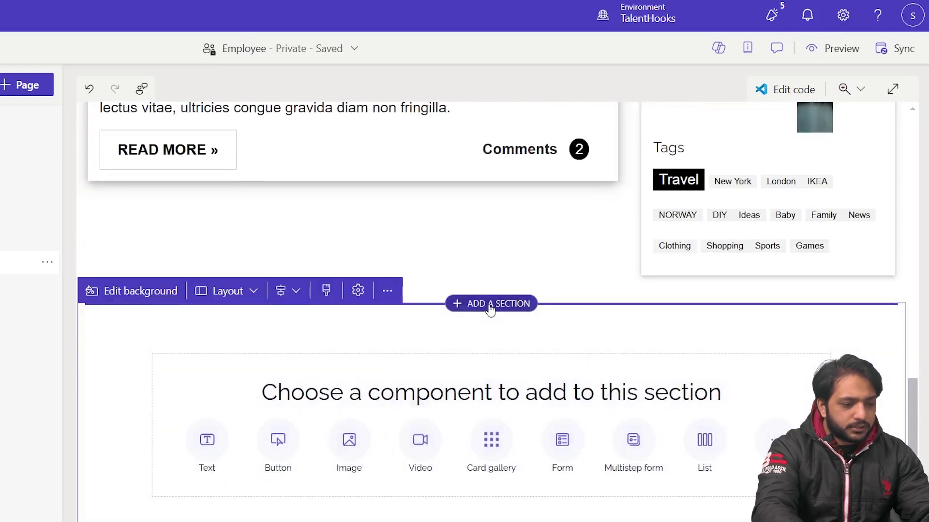
left_click(490, 302)
left_click(491, 358)
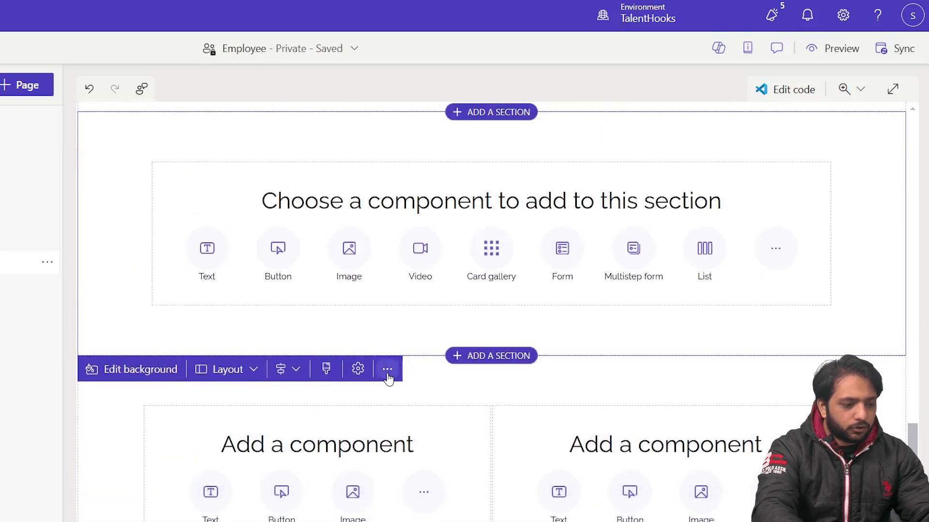
Delete the empty one-column section and the lower two-column section from the end of the Blog page.
left_click(387, 370)
left_click(391, 481)
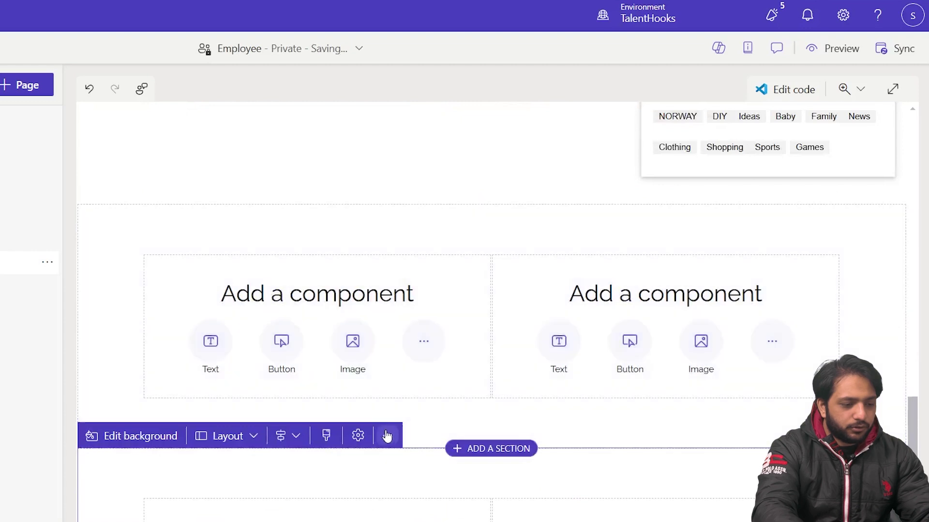
left_click(387, 436)
left_click(389, 402)
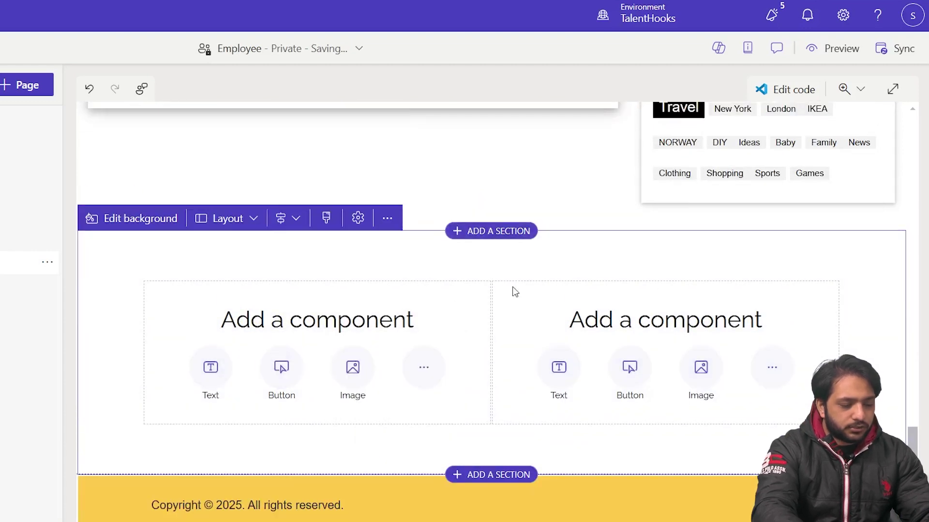
Add a Video component to the first column of the two-column section on the Blog page.
left_click(424, 376)
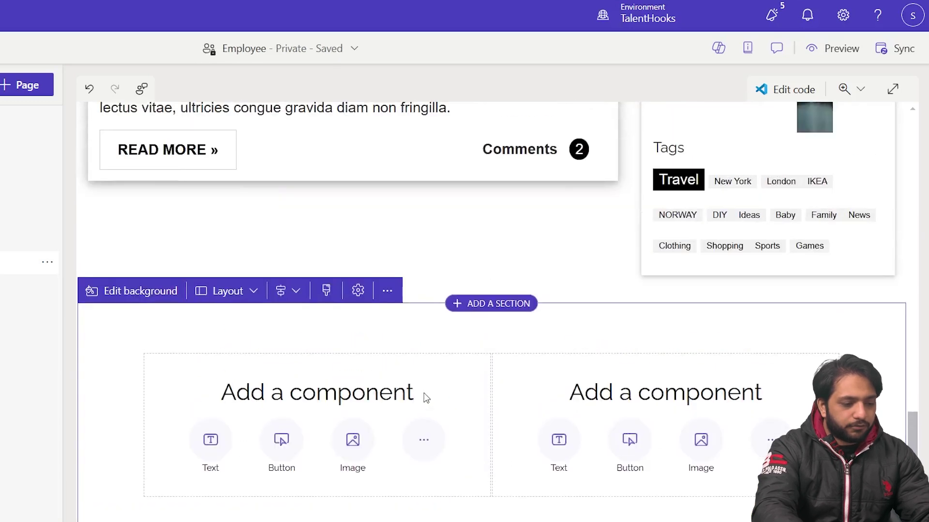
left_click(424, 369)
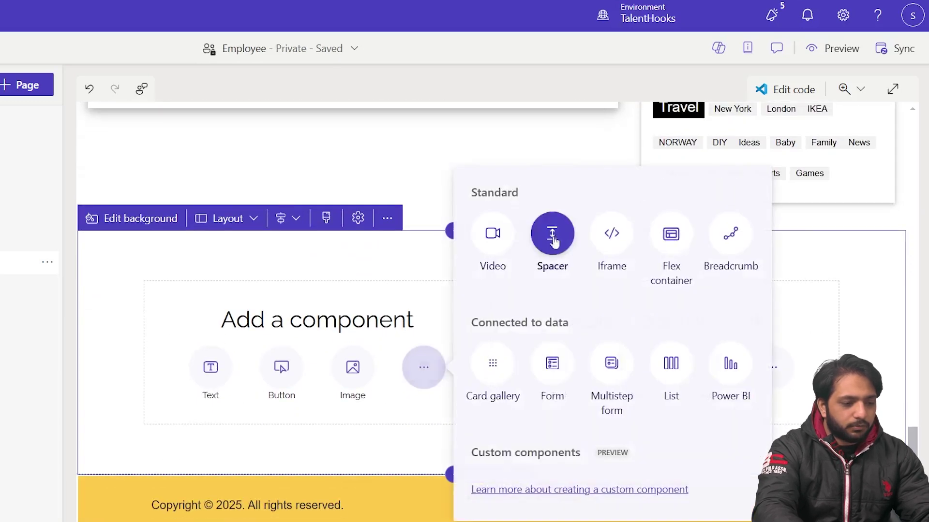
left_click(503, 238)
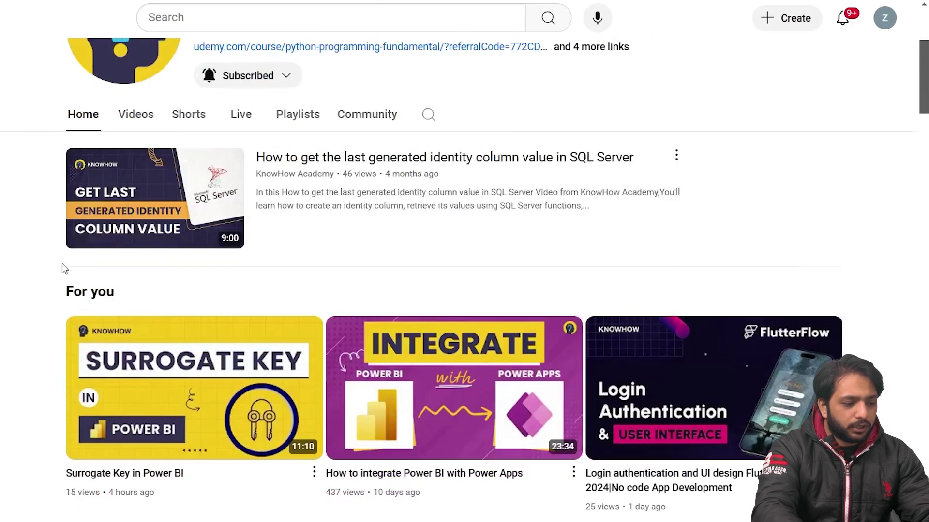
On the KnowHow YouTube channel, copy the share link of the video "Surrogate Key in Power BI" and close the sharing dialog.
scroll(62, 265, "down", 3)
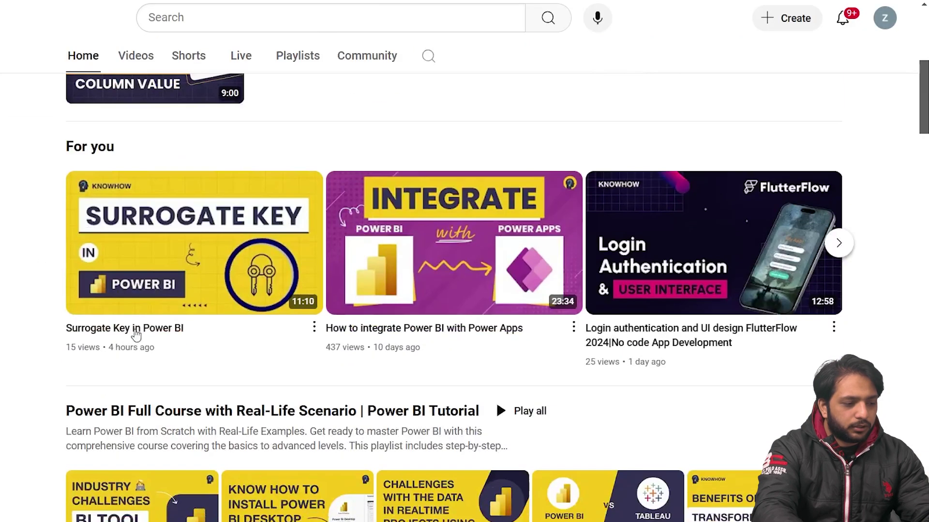
left_click(315, 329)
left_click(352, 462)
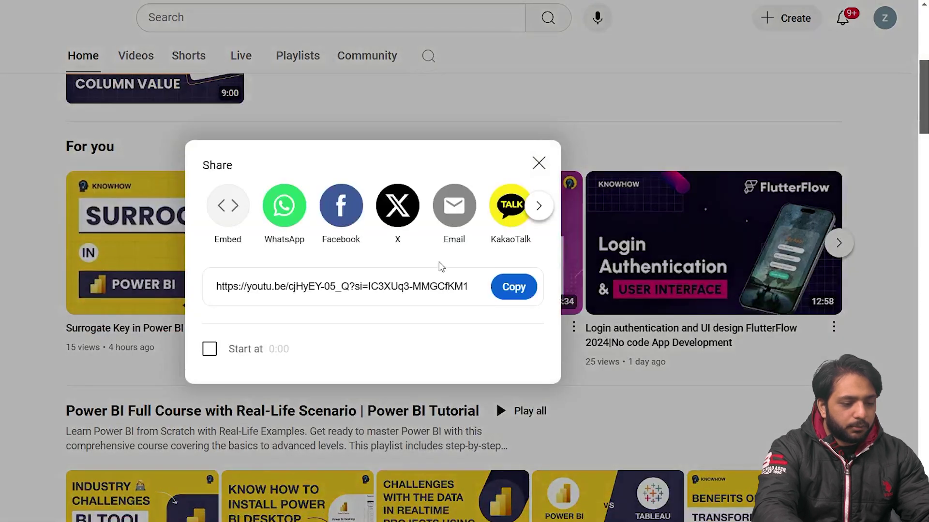
left_click(517, 290)
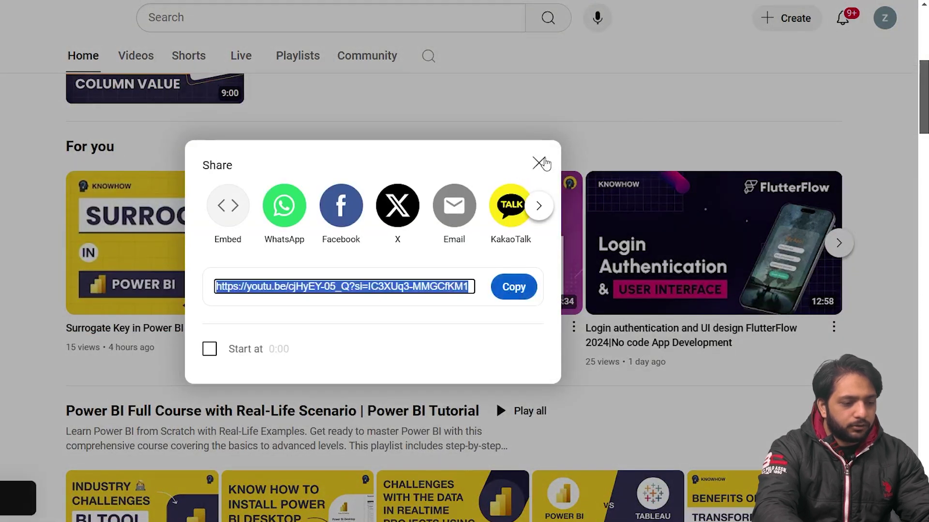
left_click(520, 289)
left_click(539, 164)
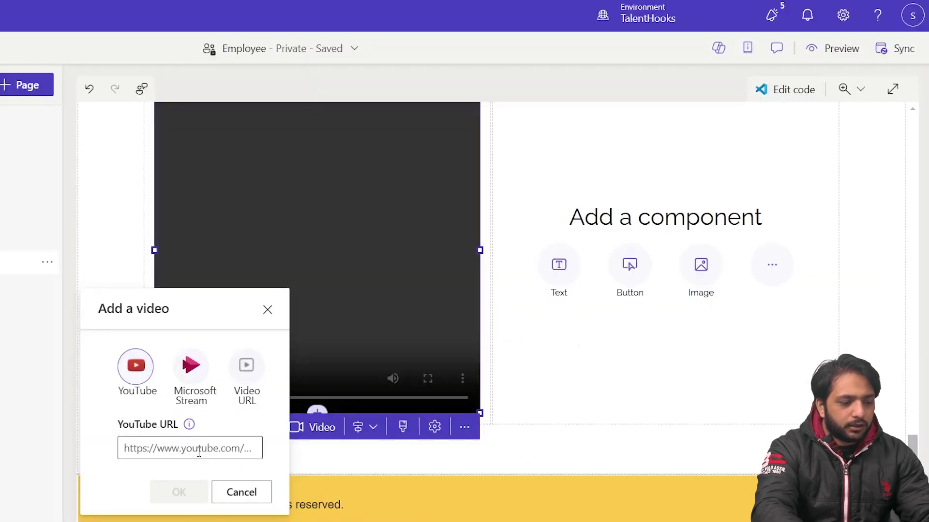
Embed the copied YouTube video link in the Video component and shorten the component to fit the video.
left_click(155, 444)
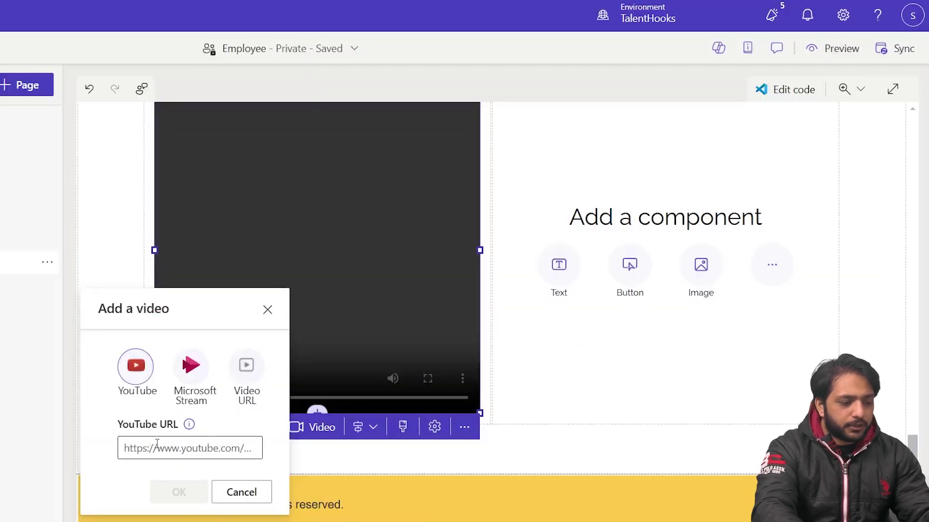
key("ctrl+v")
left_click(182, 491)
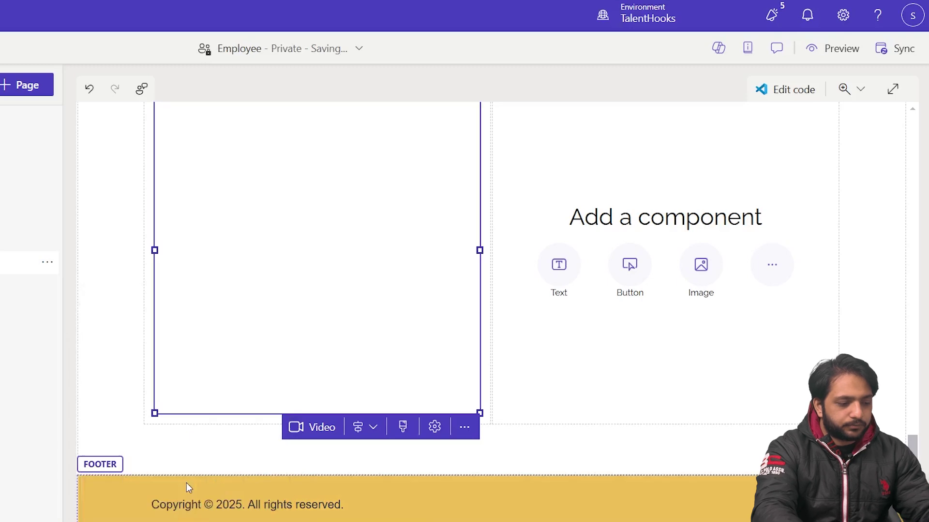
left_click_drag(156, 413, 500, 318)
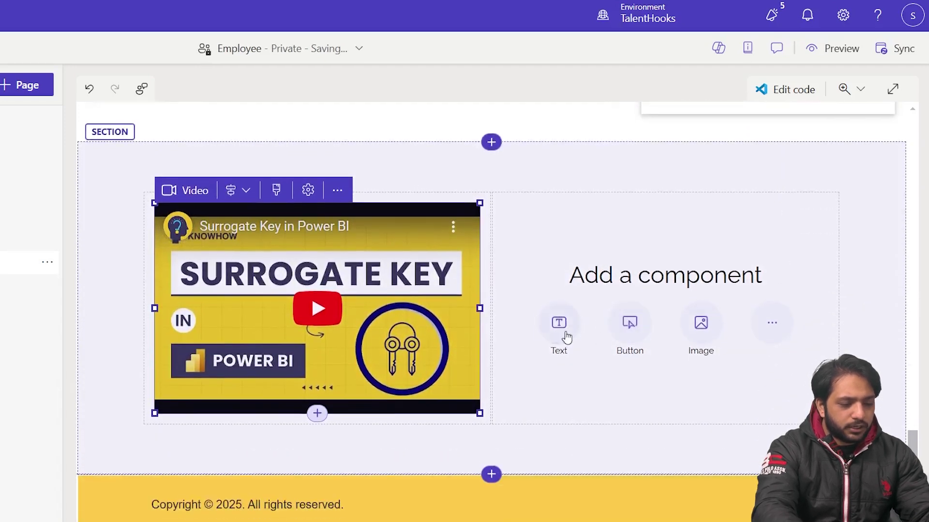
Add a Text component to the second column reading "Welcome to KnowHow Academy! To know more about us Click the button below.".
left_click(564, 334)
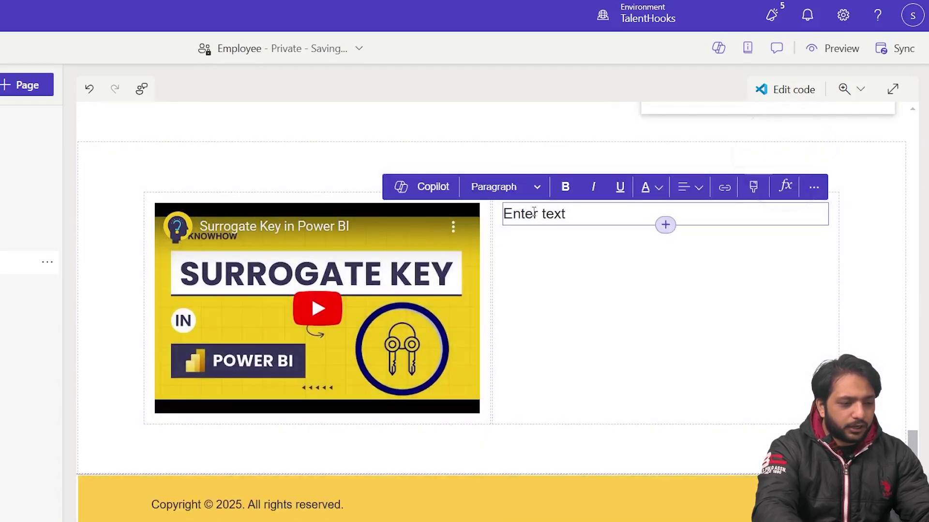
triple_click(534, 213)
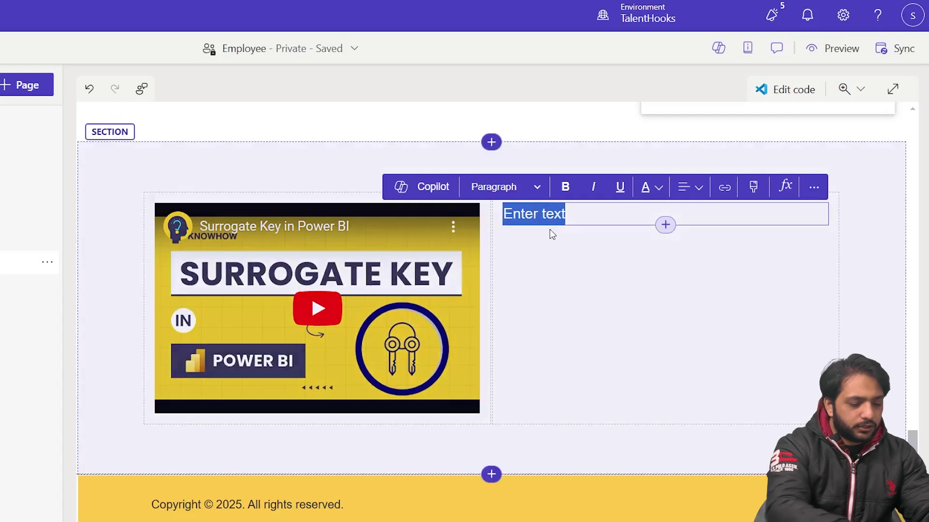
type("We;")
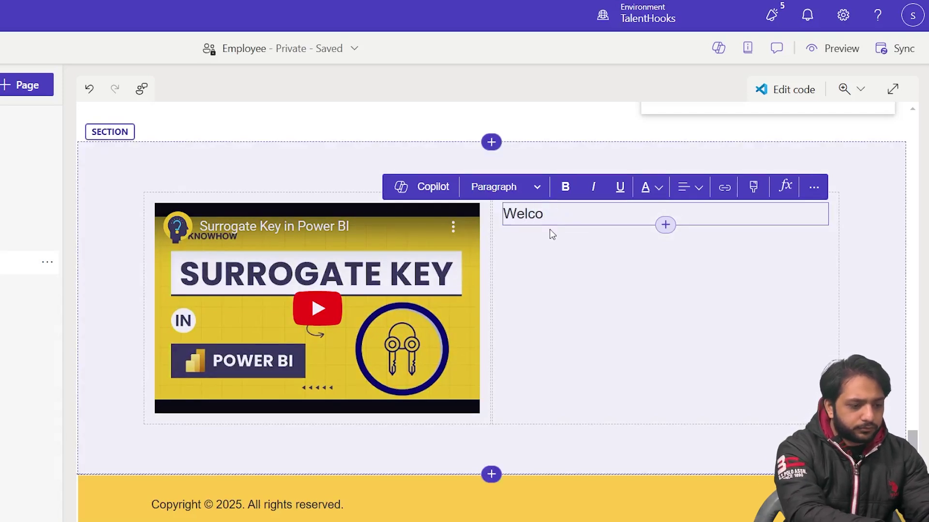
type("come to Knowh")
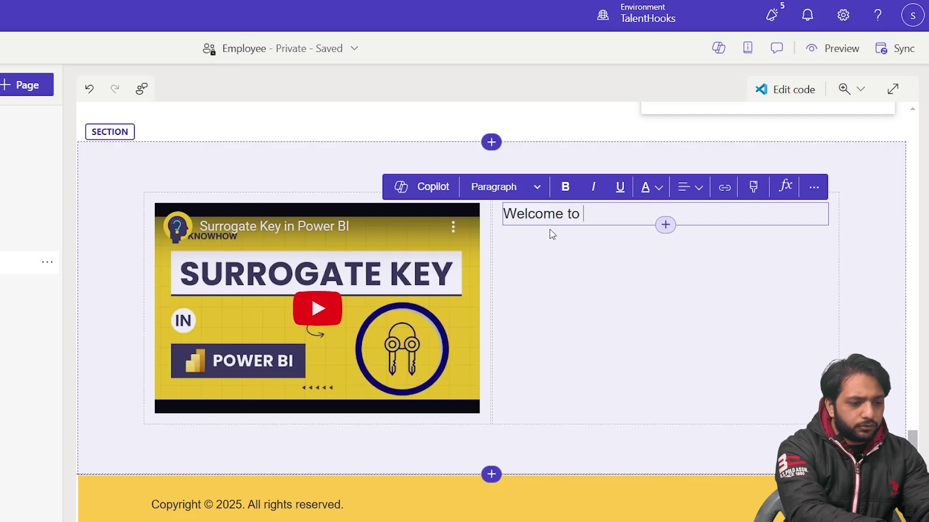
key("BackSpace")
type("Ho")
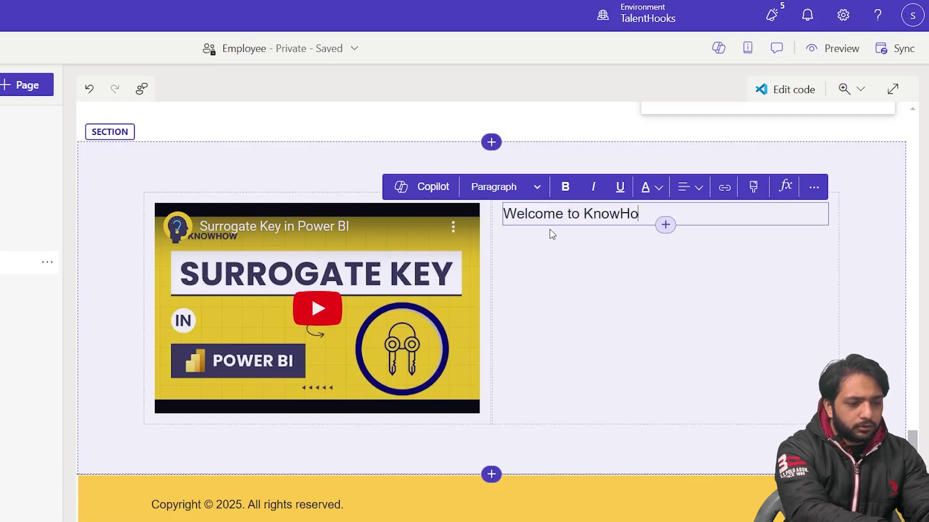
type("w Adademy! To kno")
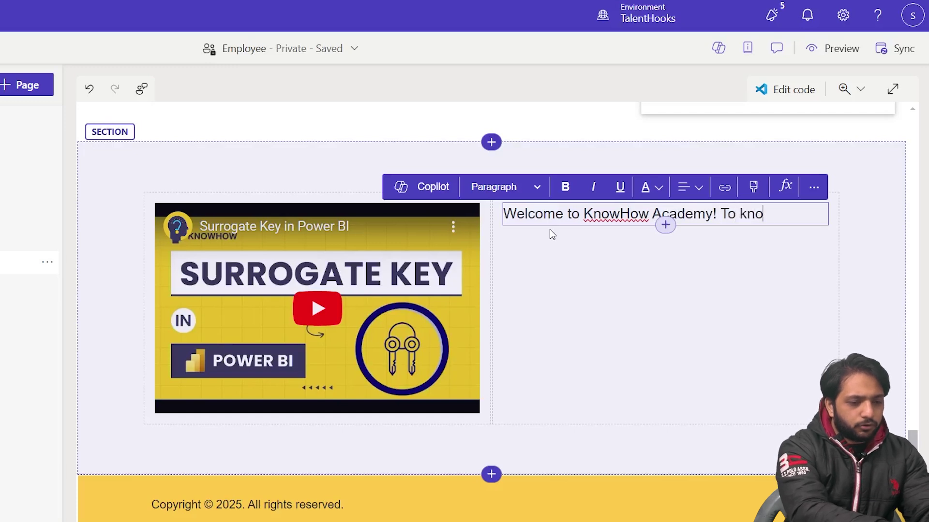
type("w more about")
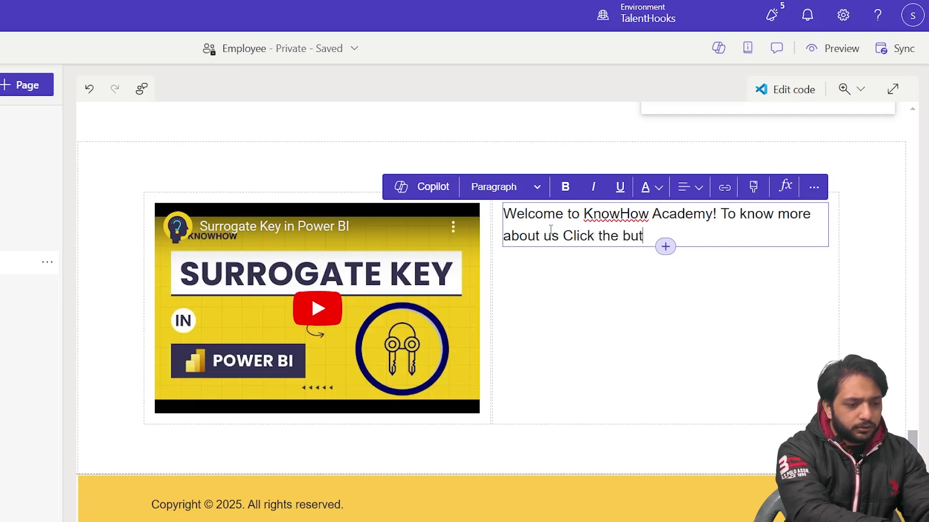
type("us Click the button below.")
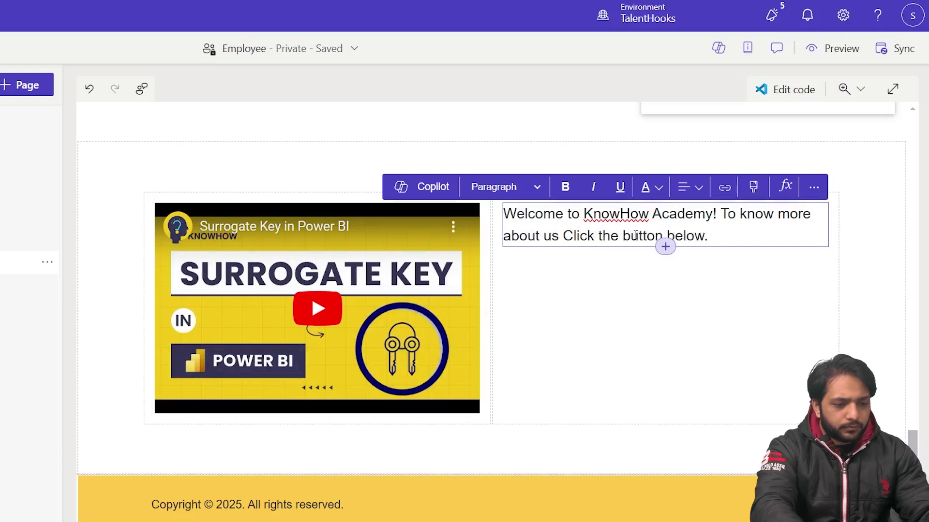
Format the whole welcome text as Heading 2 and make it bold.
left_click(529, 196)
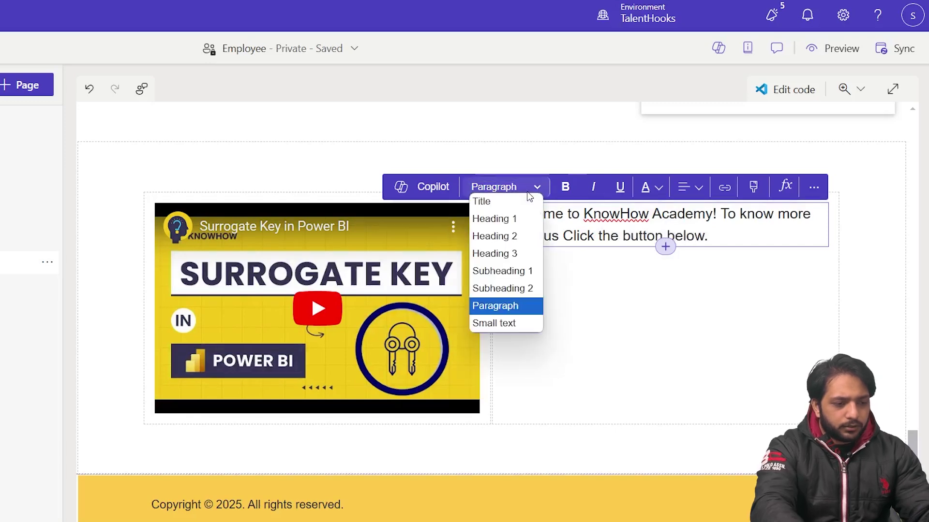
left_click(510, 237)
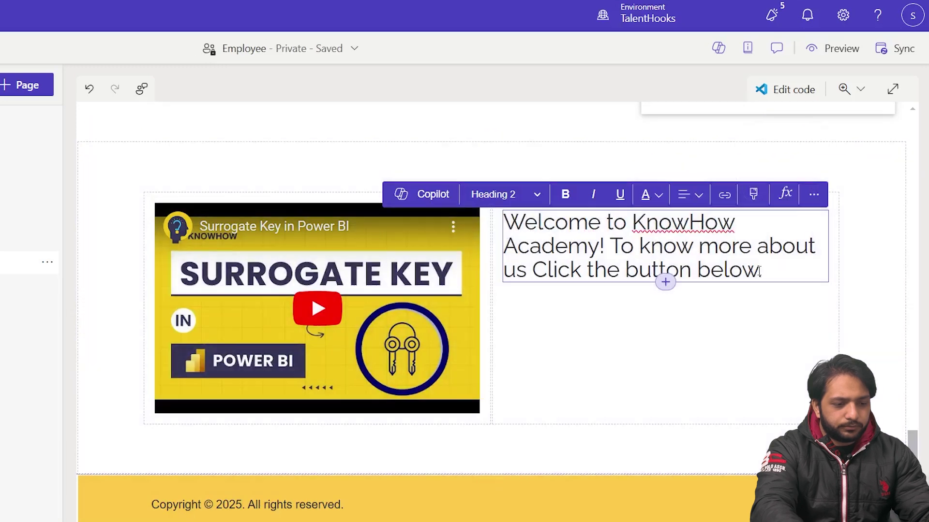
left_click(569, 221)
triple_click(565, 247)
left_click(565, 194)
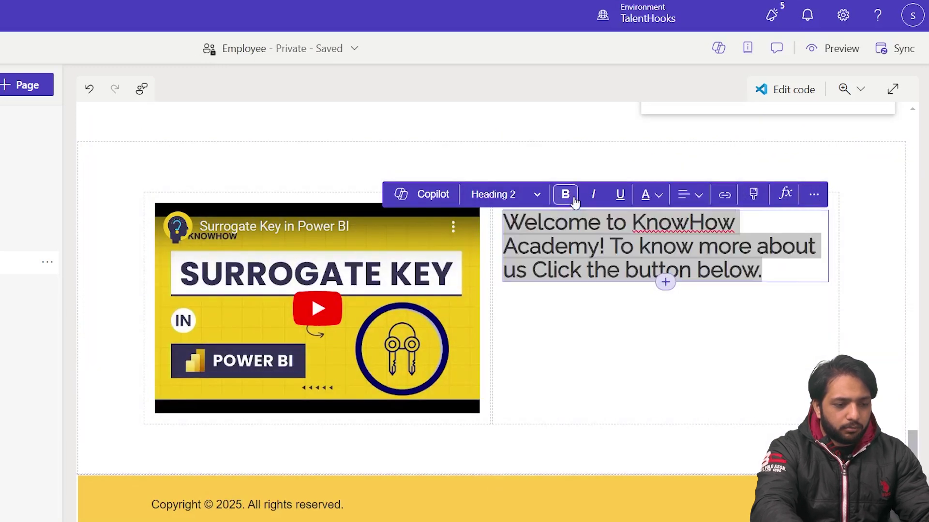
Set the welcome text's font family to Dancing Script and close the text design settings.
left_click(754, 195)
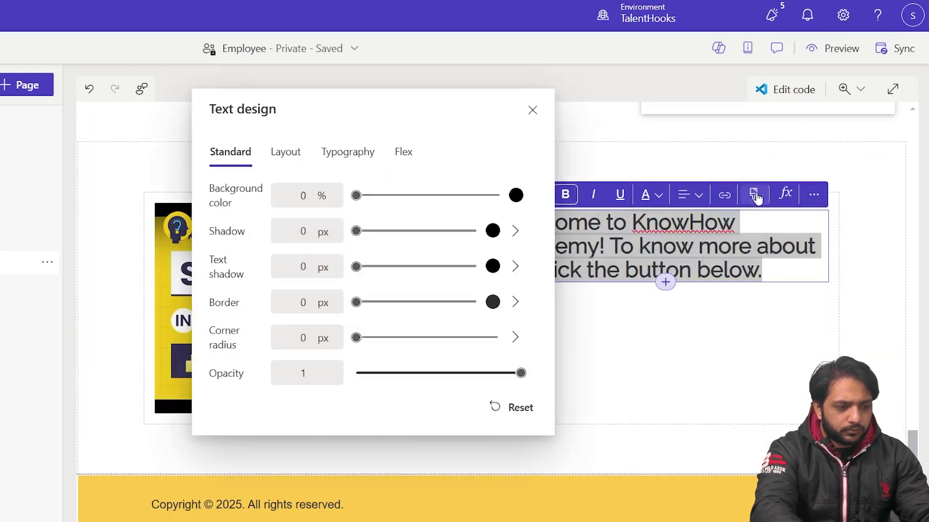
left_click(333, 154)
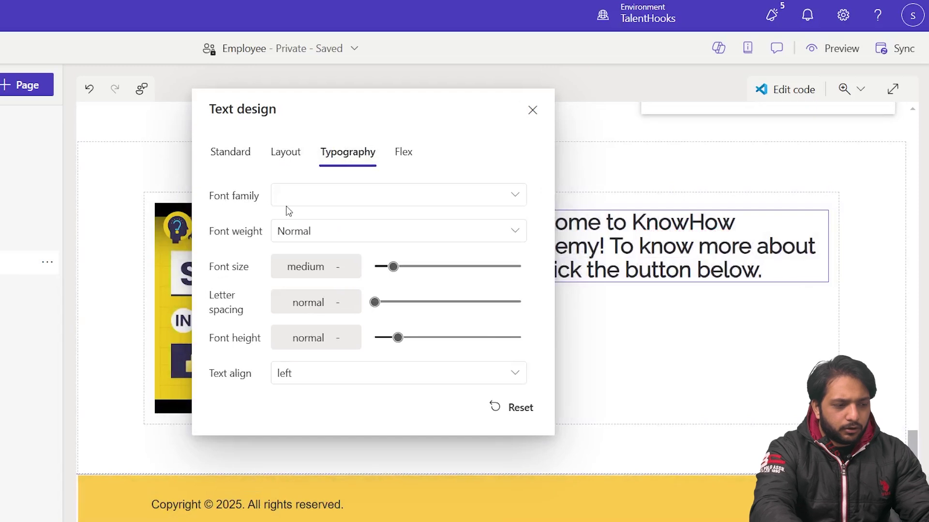
left_click(329, 194)
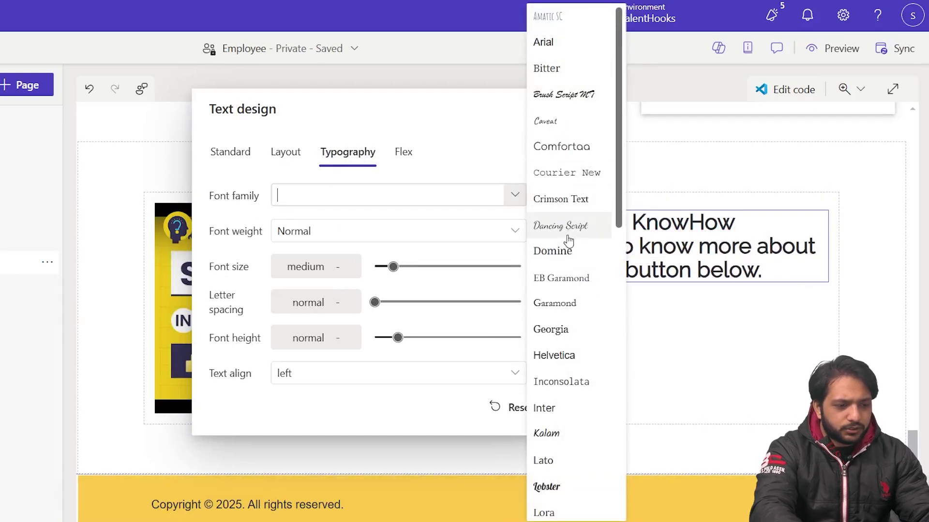
left_click(568, 236)
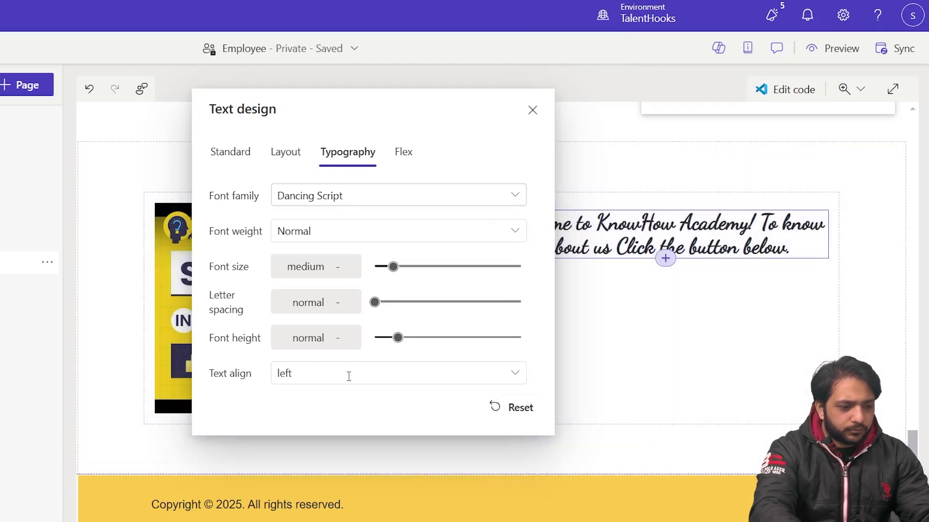
left_click(533, 110)
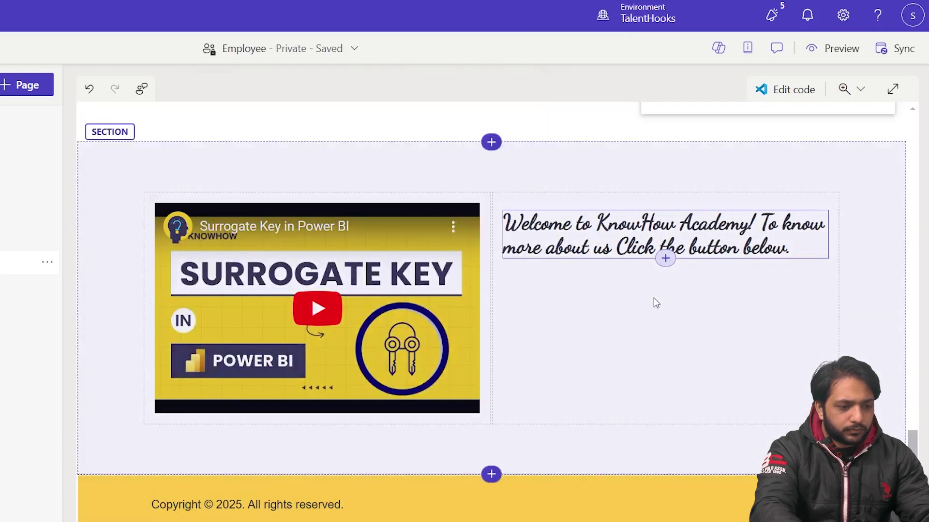
Add a Button component below the welcome text and label it "Click Here".
left_click(666, 257)
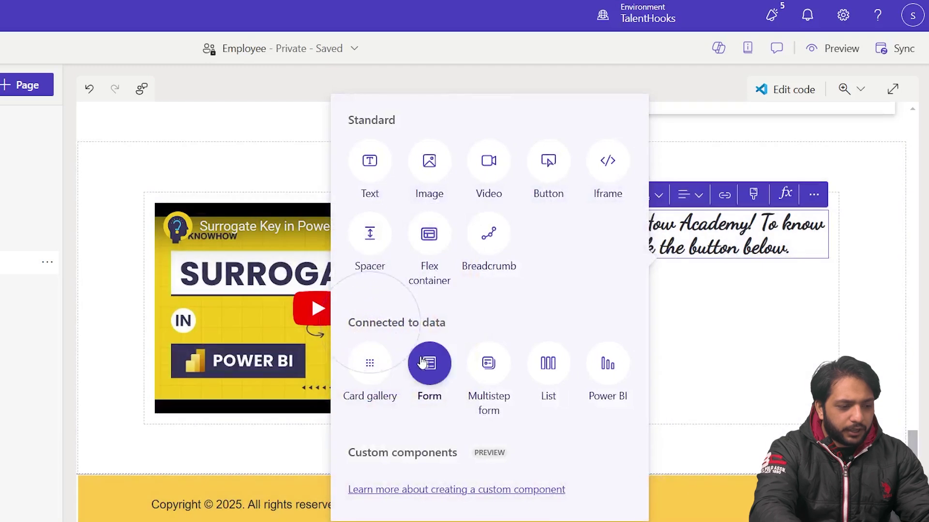
left_click(552, 167)
double_click(562, 362)
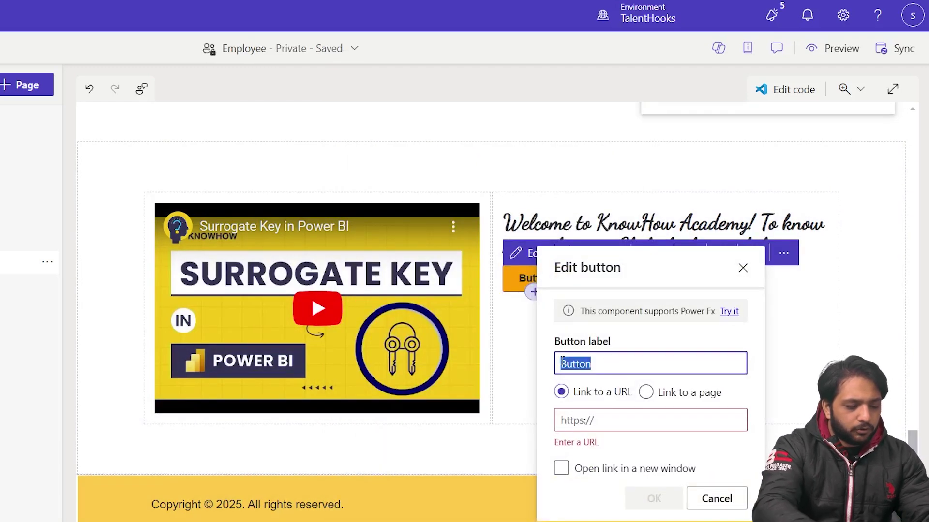
type("Clicke")
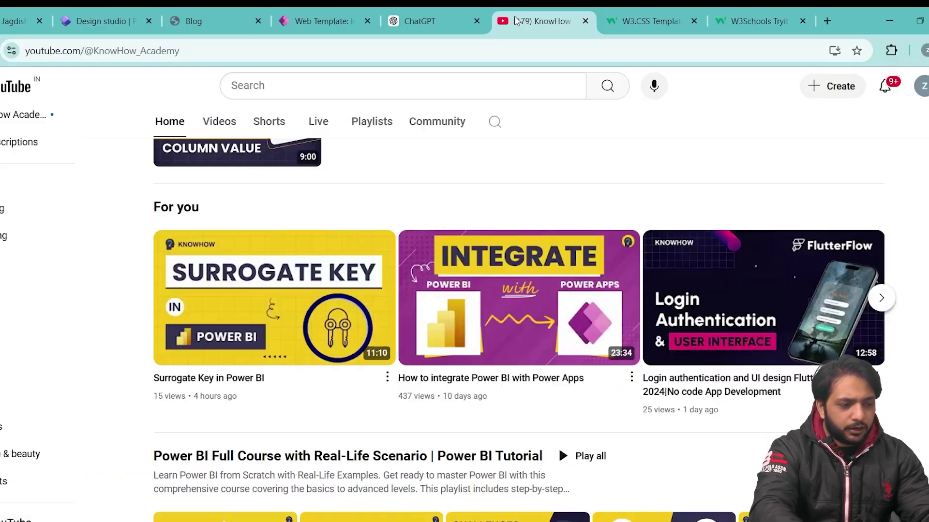
Copy the KnowHow Academy YouTube channel URL and link the Click Here button to it, opening in a new window.
scroll(338, 194, "up", 7)
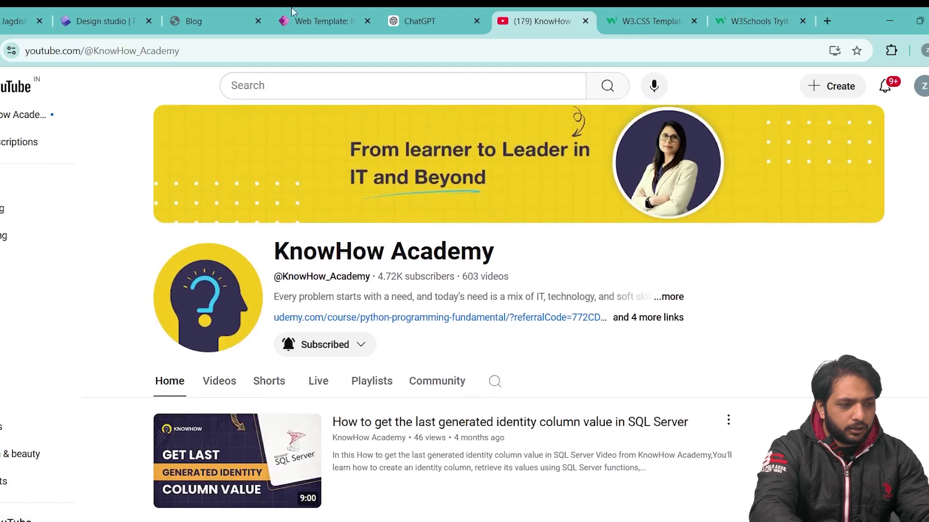
left_click(163, 56)
key("ctrl+c")
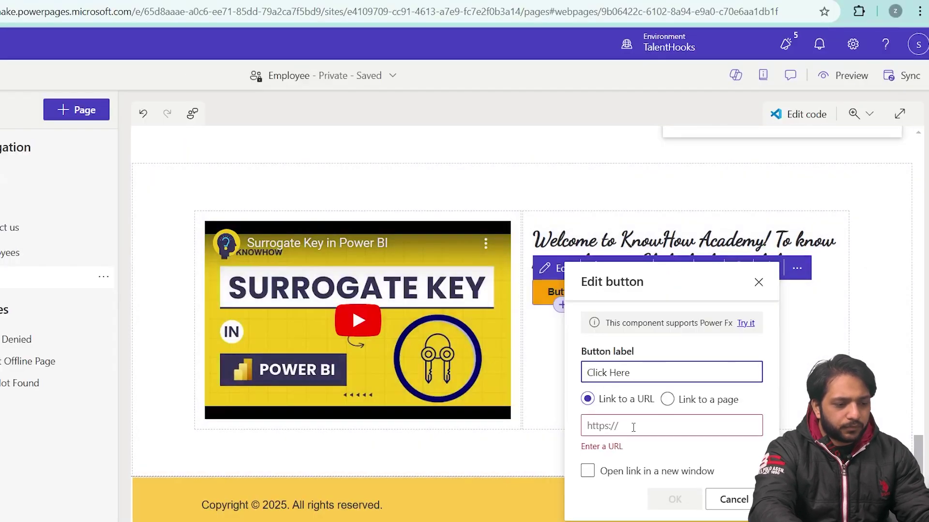
left_click(638, 425)
key("ctrl+v")
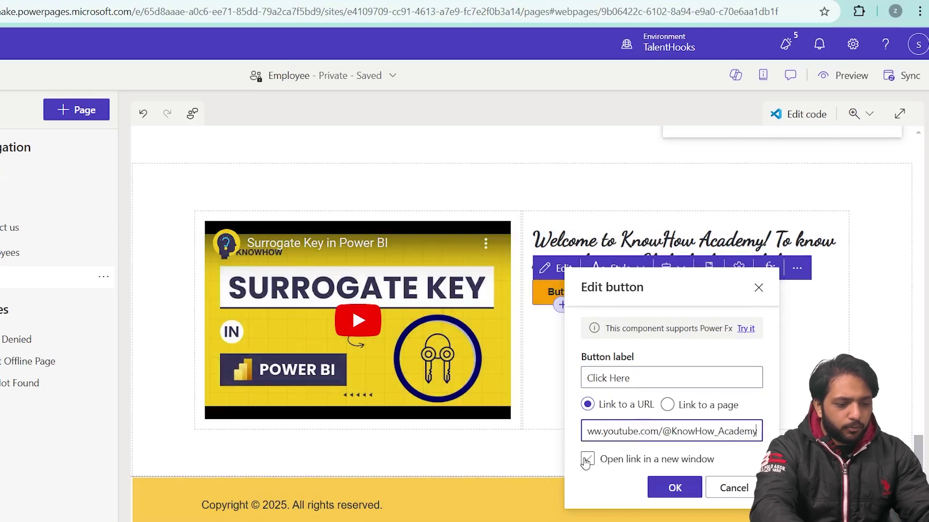
left_click(587, 459)
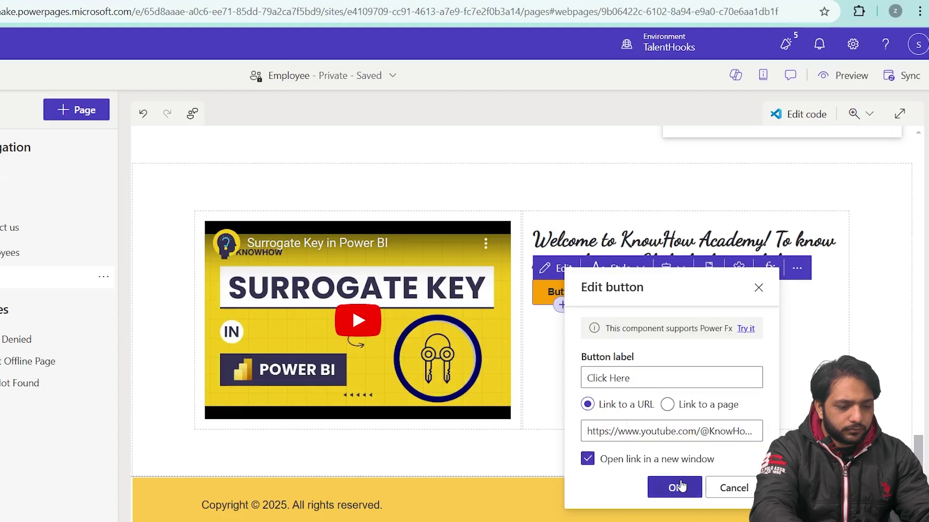
left_click(674, 487)
Give the Click Here button the Secondary style and centre-align it in its column.
left_click(619, 268)
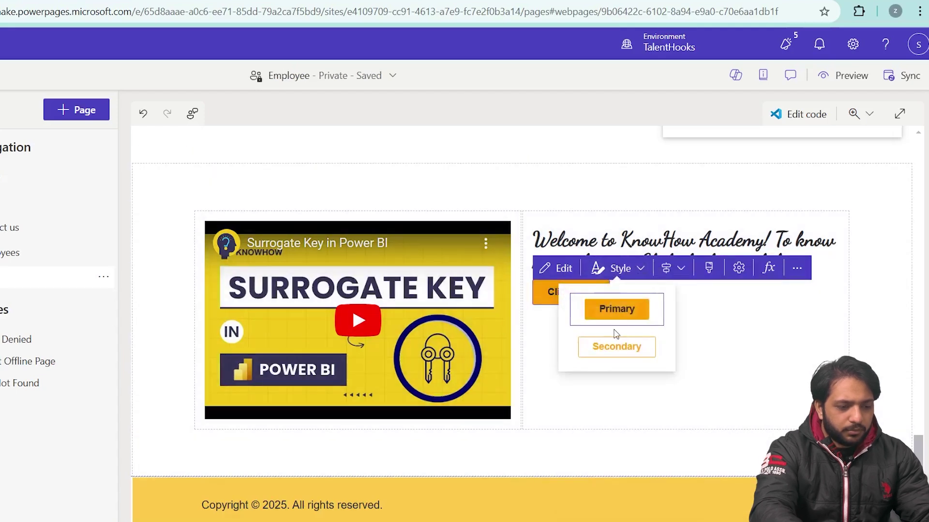
left_click(615, 347)
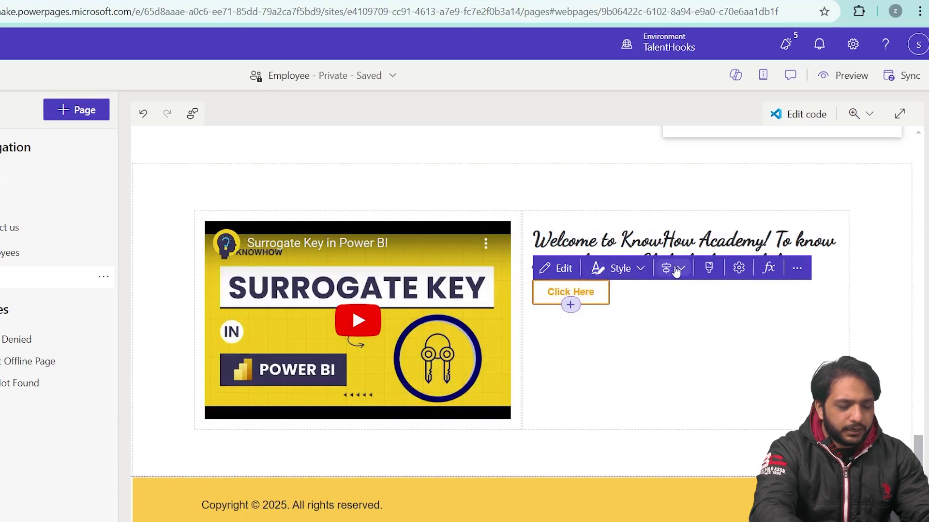
left_click(676, 269)
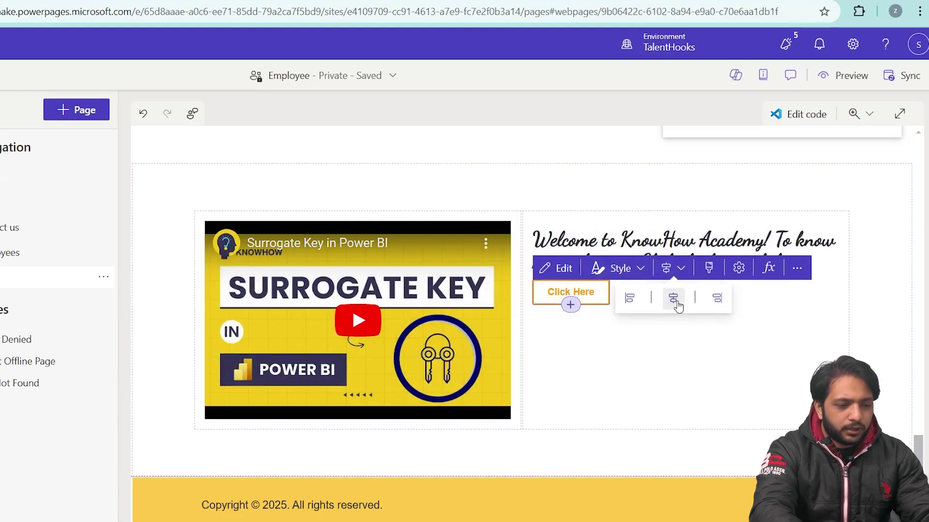
left_click(674, 299)
left_click(622, 338)
left_click(685, 292)
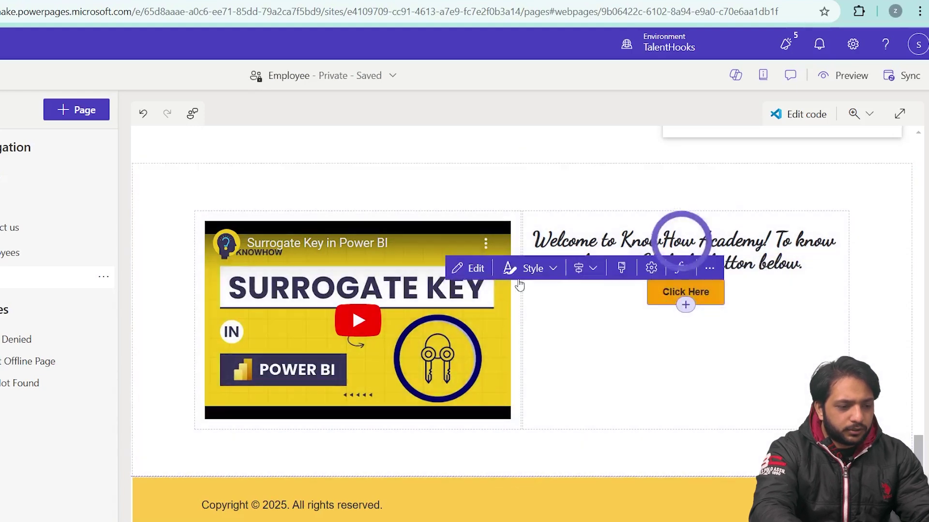
left_click(532, 268)
Set the Click Here button's minimum width to 180 px and minimum height to 60 px, and reduce the minimum height to 45 px.
left_click(709, 268)
left_click(601, 353)
type("180")
left_click(723, 362)
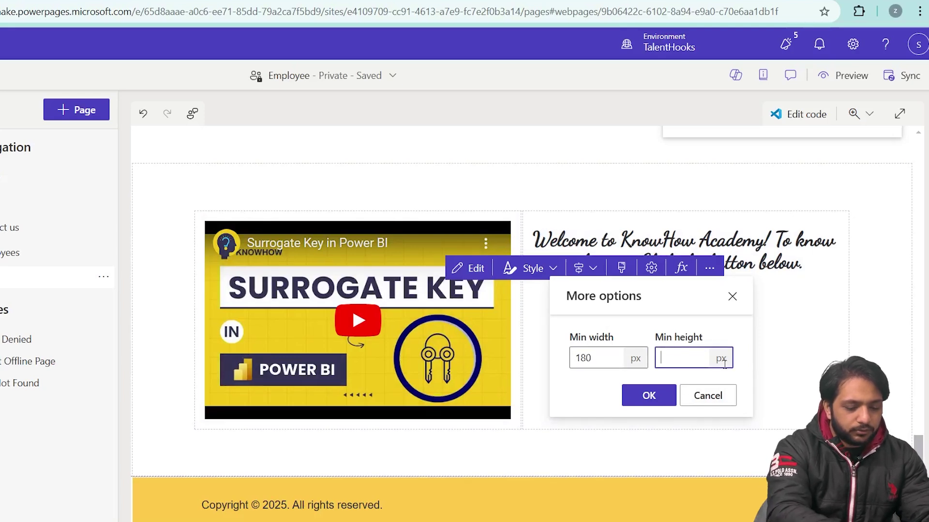
type("60")
key("Return")
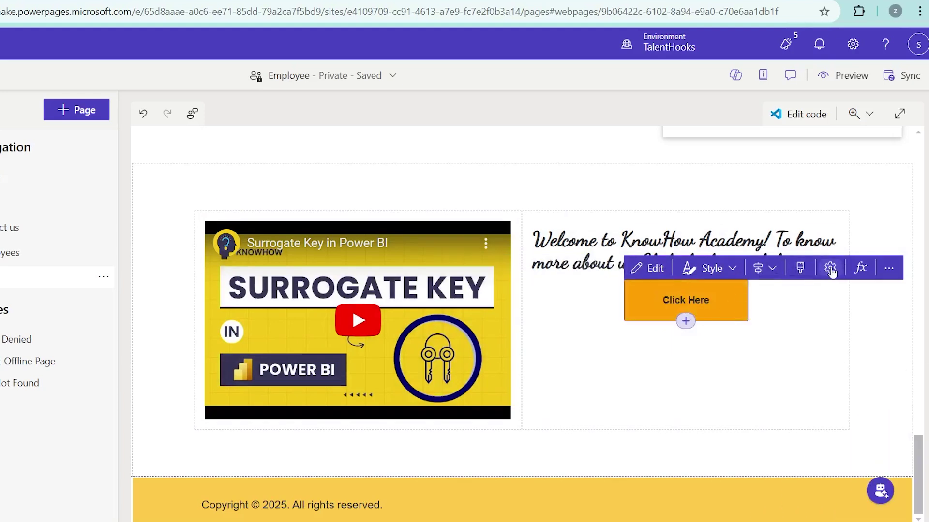
left_click(830, 268)
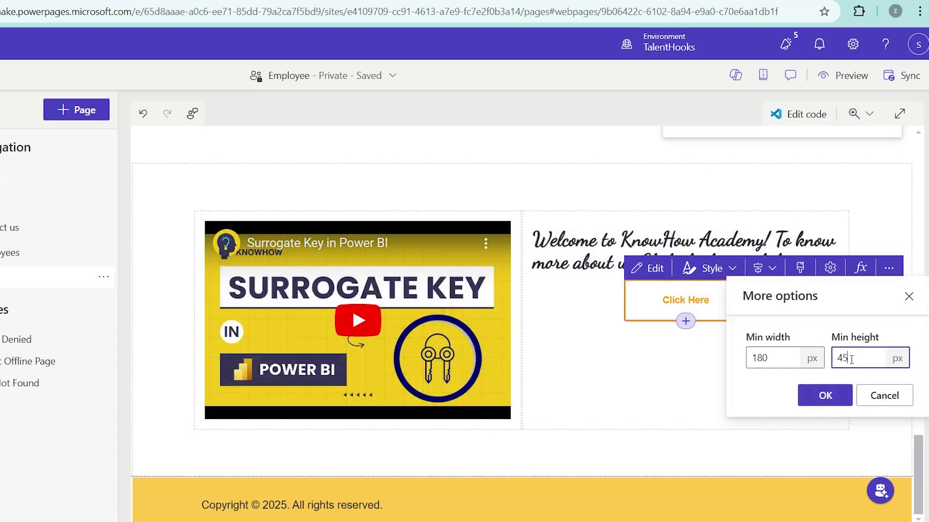
left_click(827, 396)
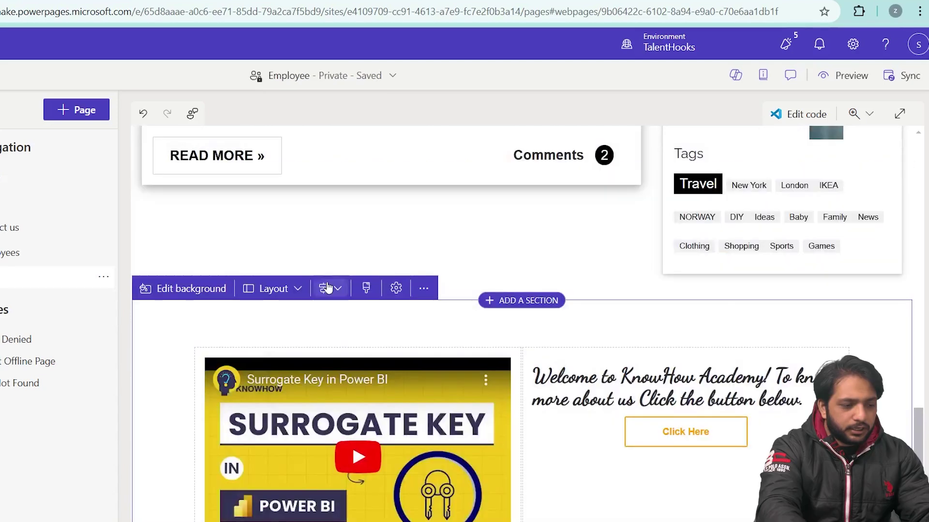
Centre-align the contents of the video and welcome-text section both horizontally and vertically.
left_click(331, 288)
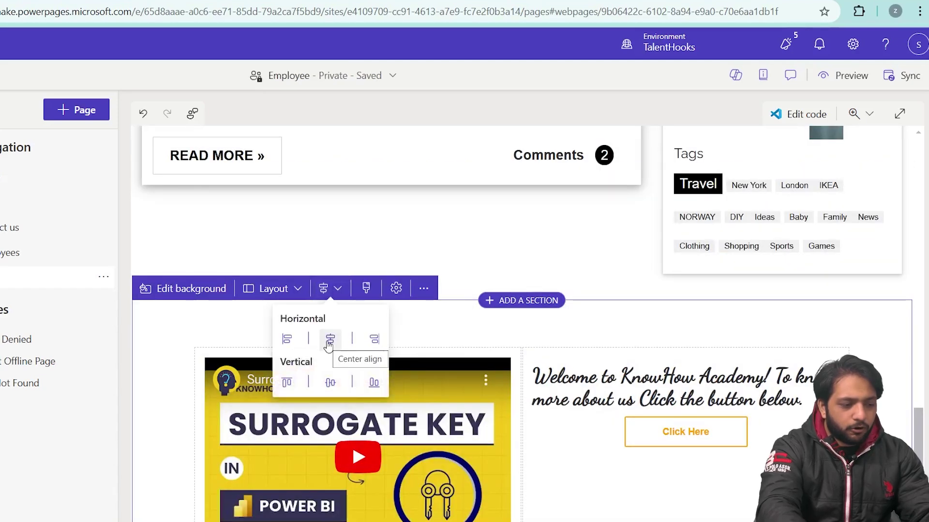
left_click(328, 343)
left_click(323, 287)
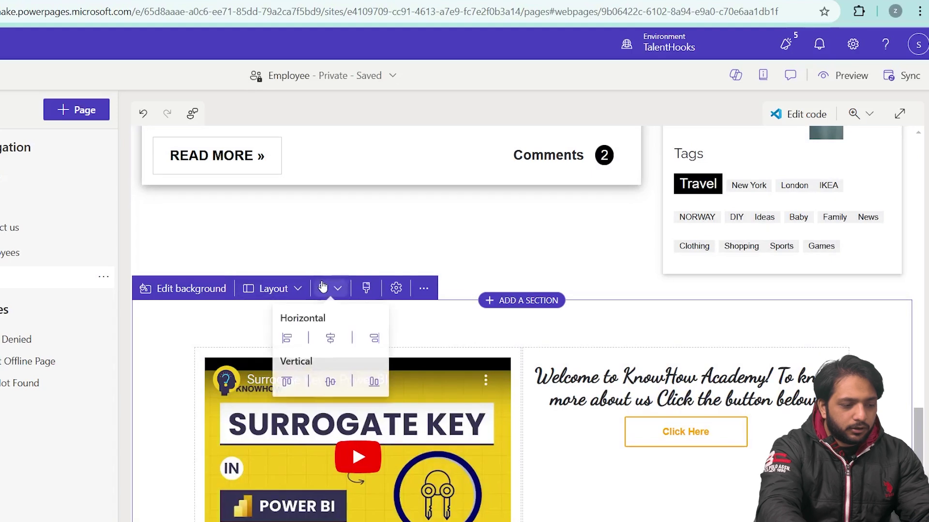
left_click(331, 383)
scroll(494, 389, "down", 2)
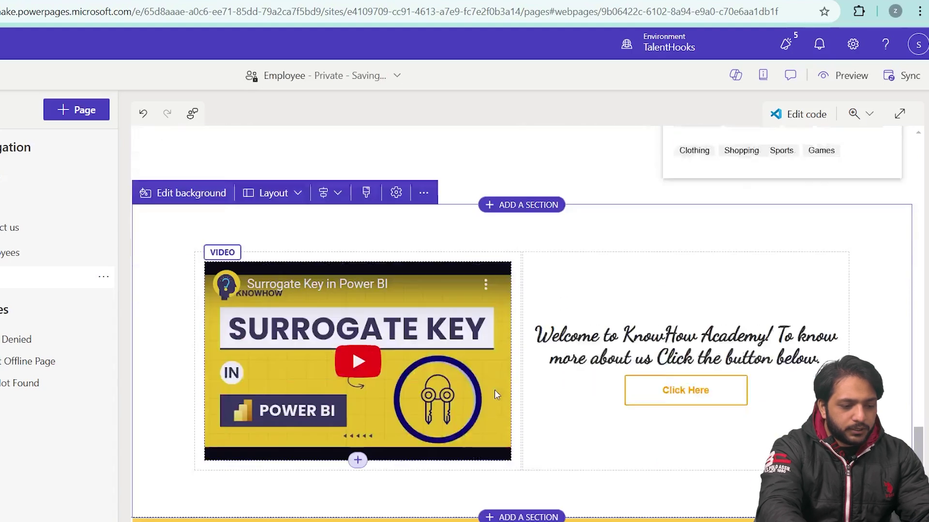
scroll(494, 390, "down", 1)
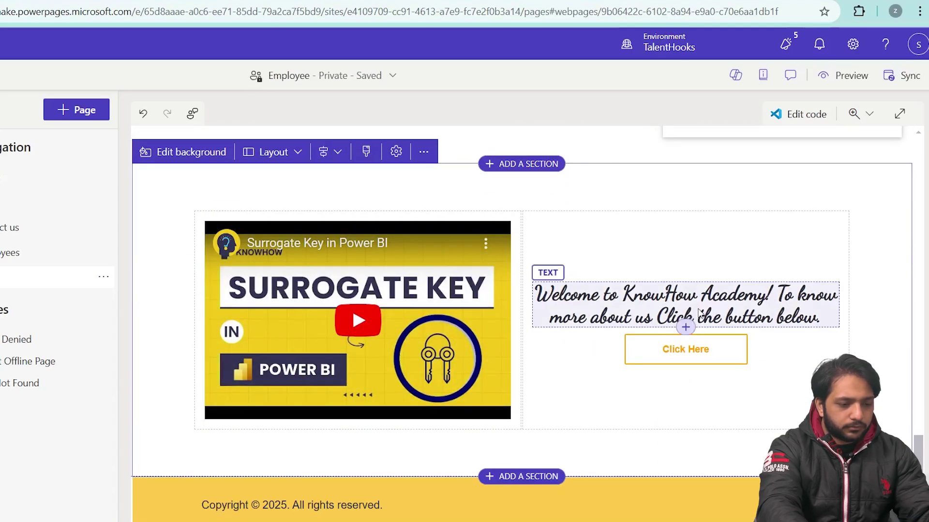
Preview the Blog page at desktop size, review the new section above the footer, and test the Click Here button.
scroll(729, 300, "up", 6)
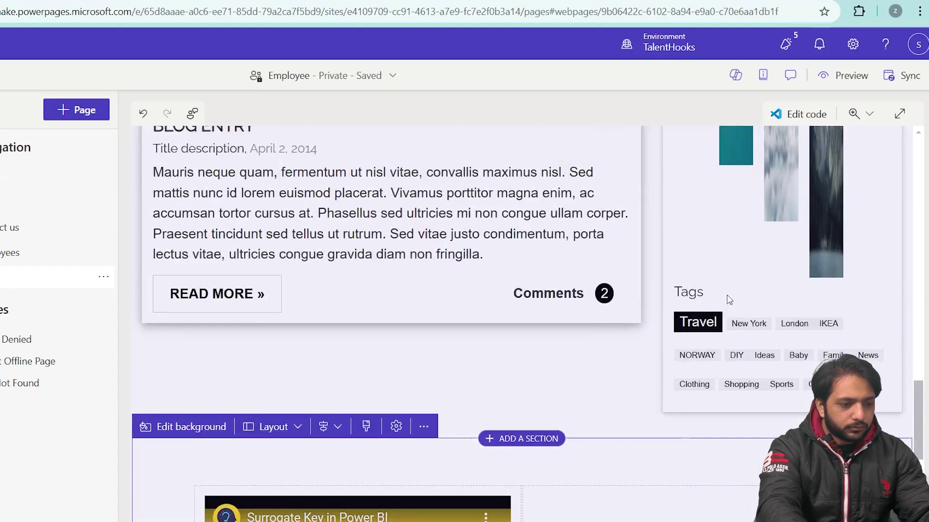
left_click(831, 75)
left_click(798, 108)
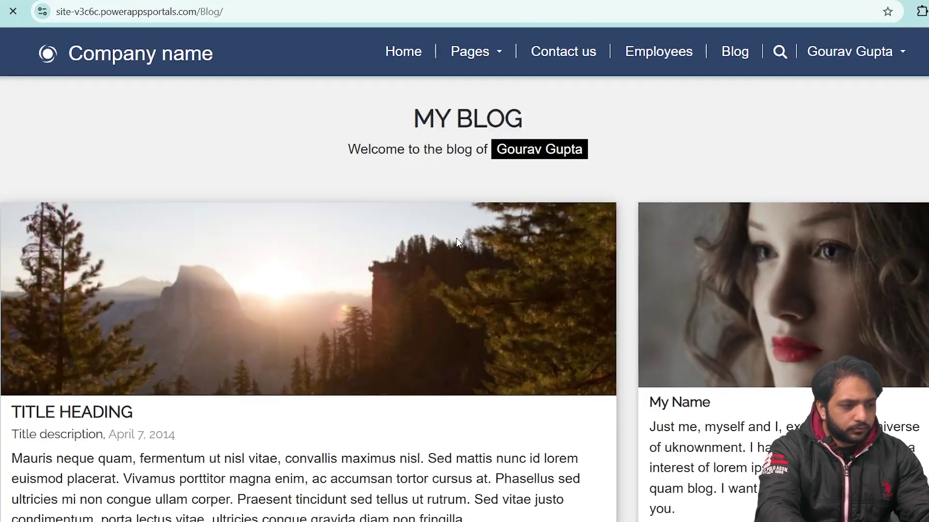
scroll(457, 238, "down", 15)
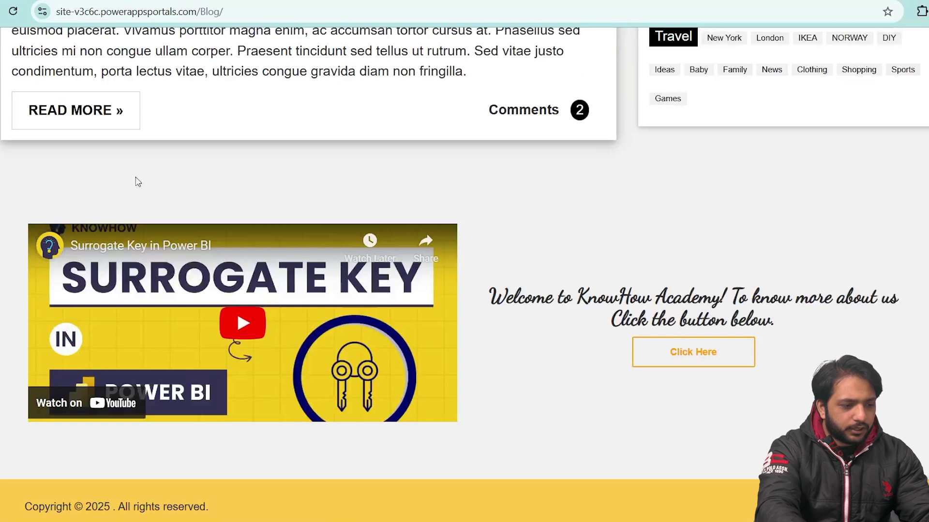
scroll(578, 287, "up", 15)
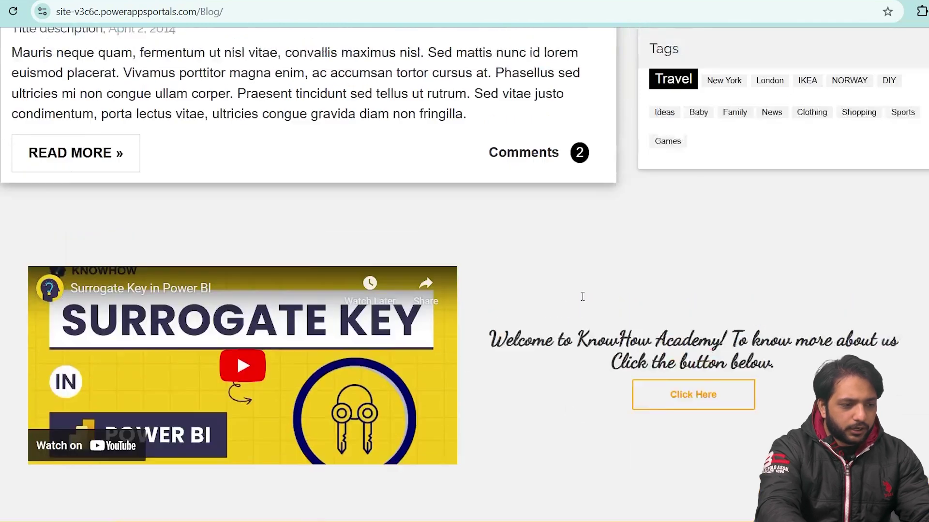
scroll(579, 296, "down", 15)
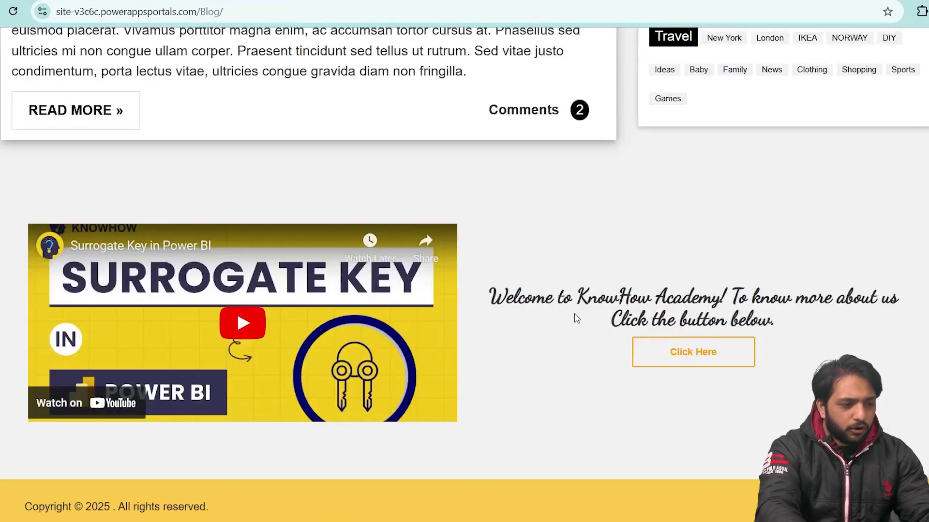
scroll(575, 317, "up", 8)
scroll(575, 312, "up", 5)
scroll(570, 270, "down", 10)
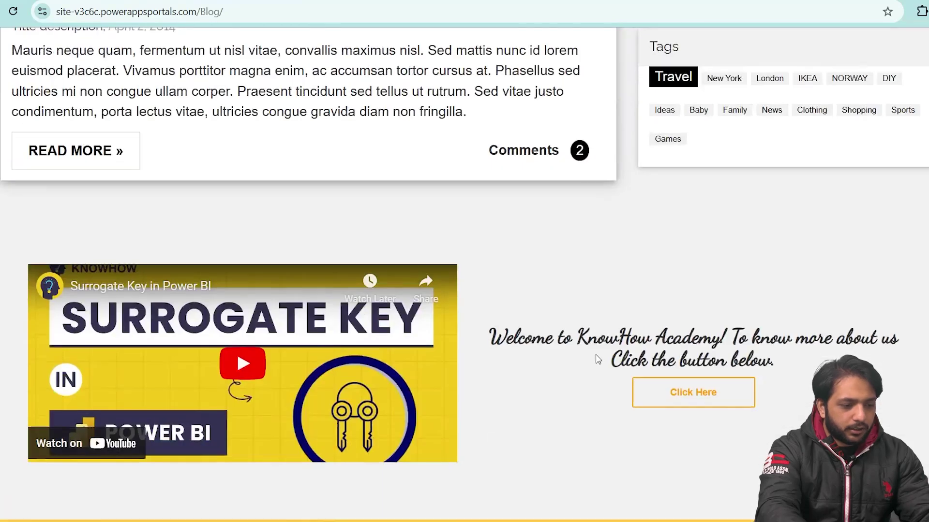
left_click(709, 349)
Return to the design studio and make the video and text section full width.
key("ctrl+Tab")
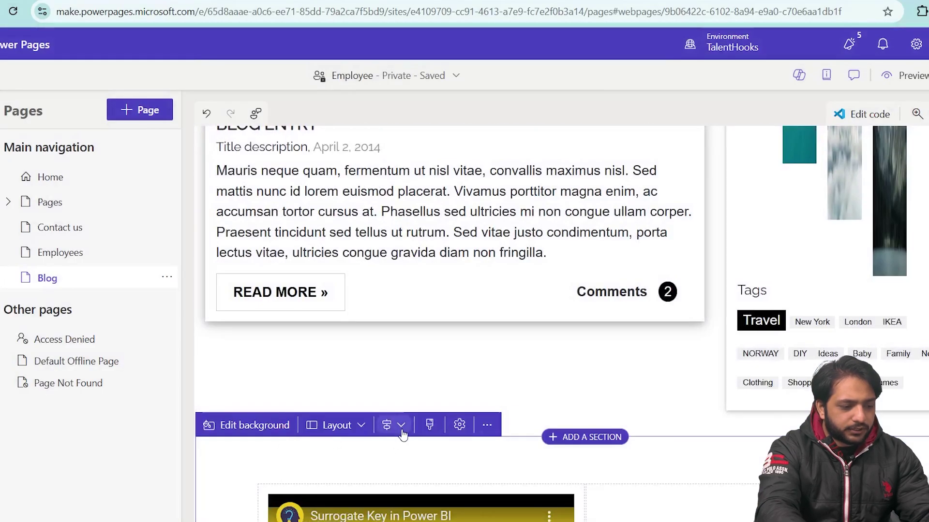
left_click(459, 424)
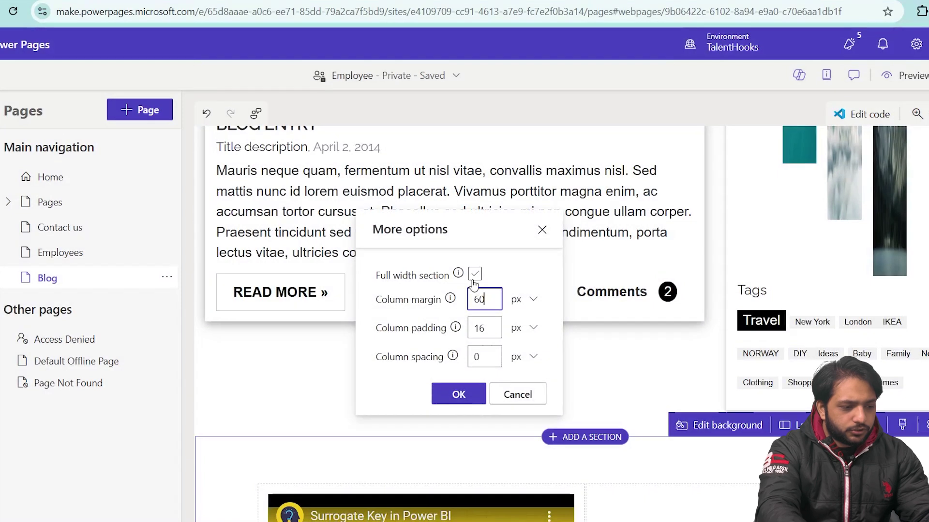
left_click(474, 275)
mouse_move(459, 277)
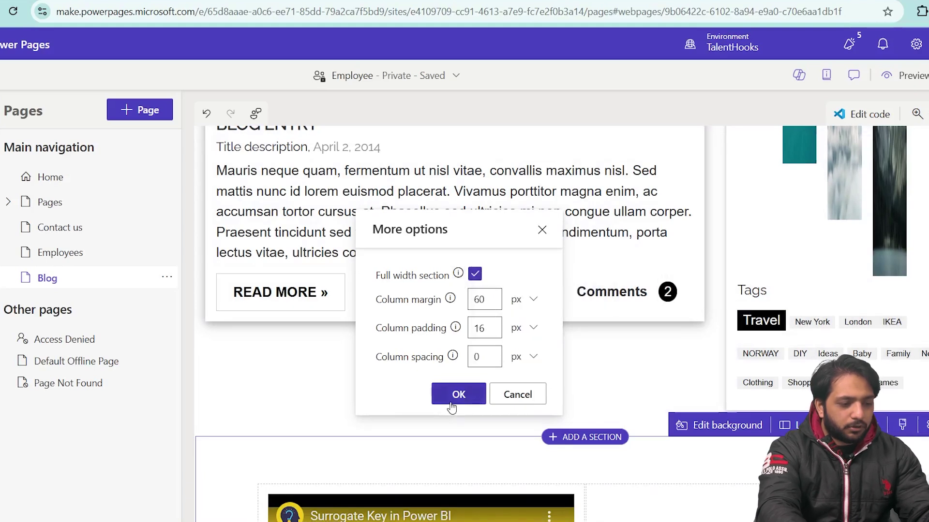
left_click(453, 398)
Preview the Blog page at desktop size again and check the full-width section's layout.
left_click(885, 78)
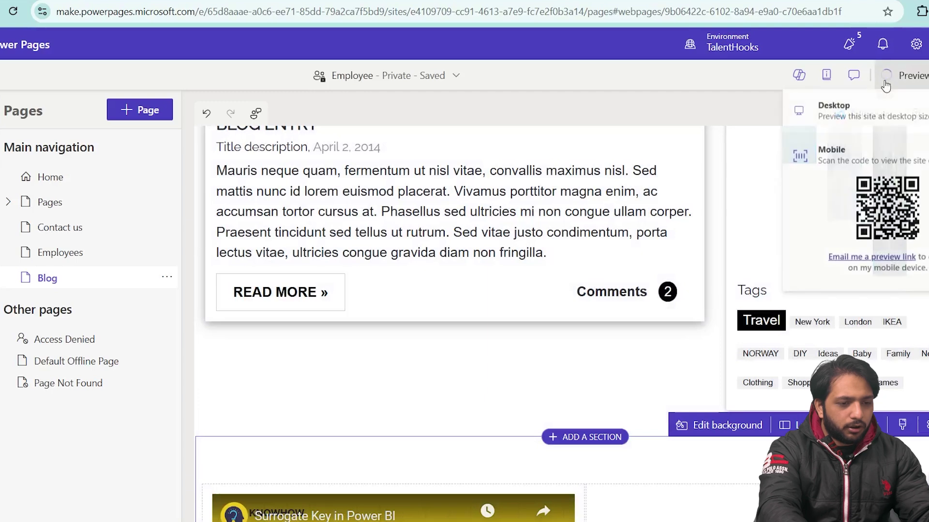
left_click(862, 124)
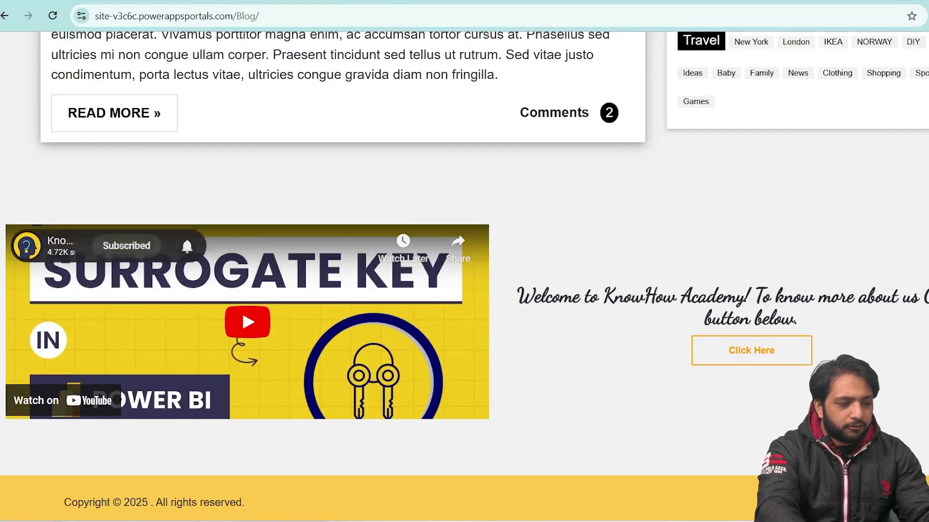
scroll(906, 429, "up", 5)
scroll(906, 429, "down", 5)
scroll(740, 404, "up", 10)
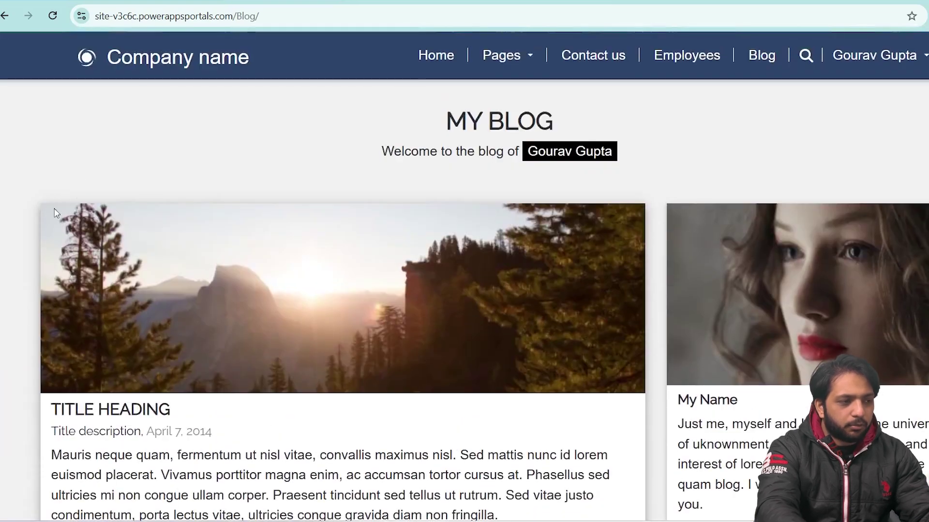
Examine the blog entries and their Read More buttons on the previewed Blog page.
scroll(377, 332, "down", 4)
scroll(448, 361, "up", 1)
scroll(93, 193, "down", 1)
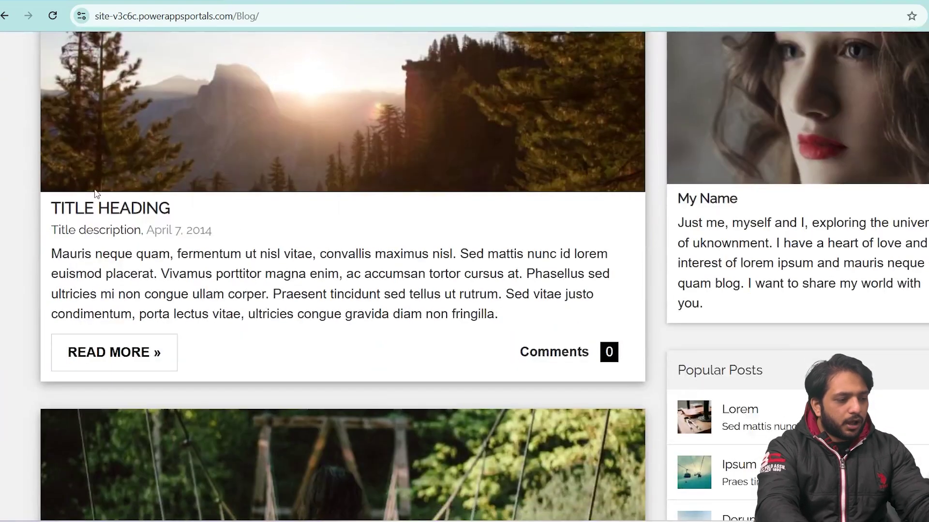
scroll(326, 335, "up", 4)
scroll(337, 339, "down", 5)
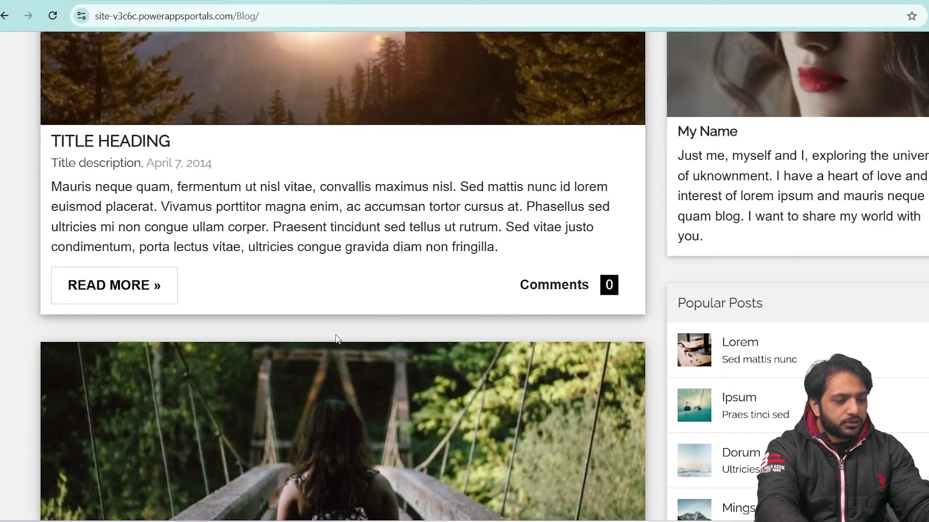
scroll(118, 286, "down", 8)
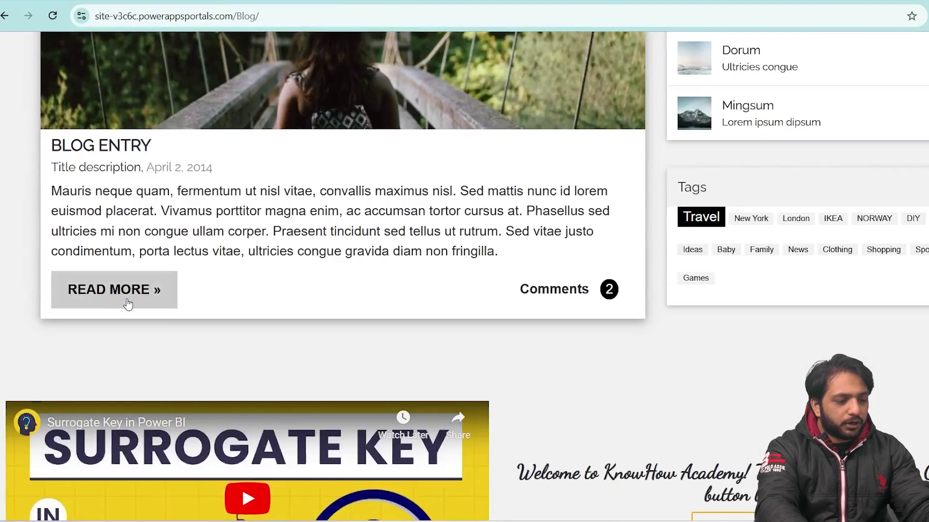
scroll(227, 323, "up", 3)
scroll(227, 323, "up", 6)
scroll(46, 388, "down", 4)
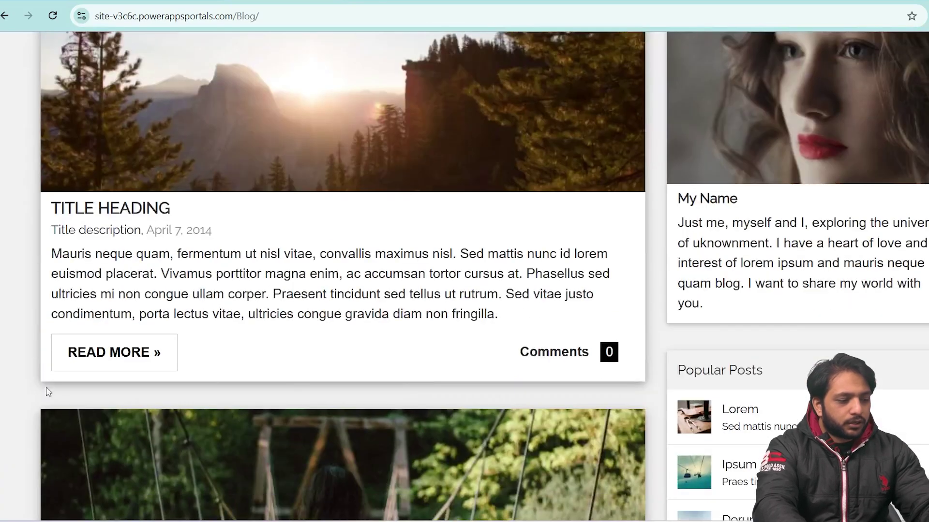
scroll(276, 360, "up", 4)
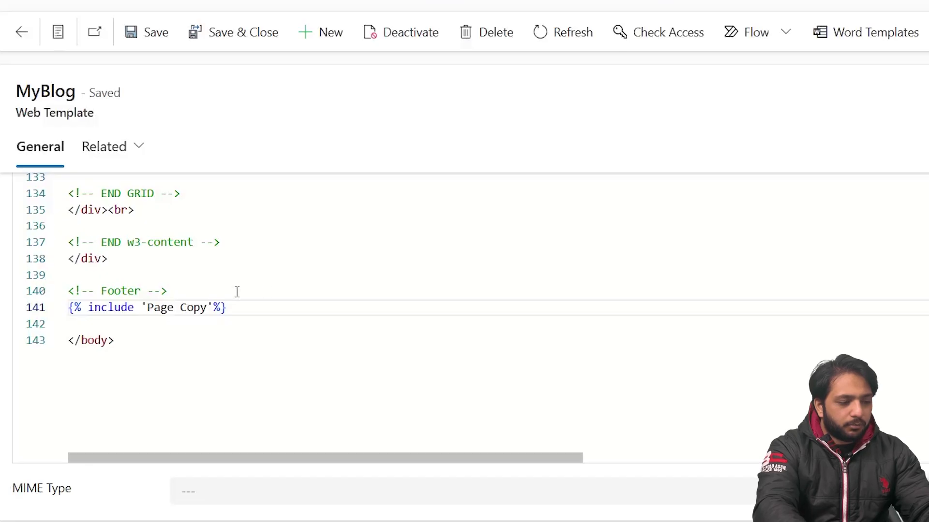
Search the MyBlog web template source for "button" to locate the first blog entry's READ MORE button.
scroll(519, 246, "up", 12)
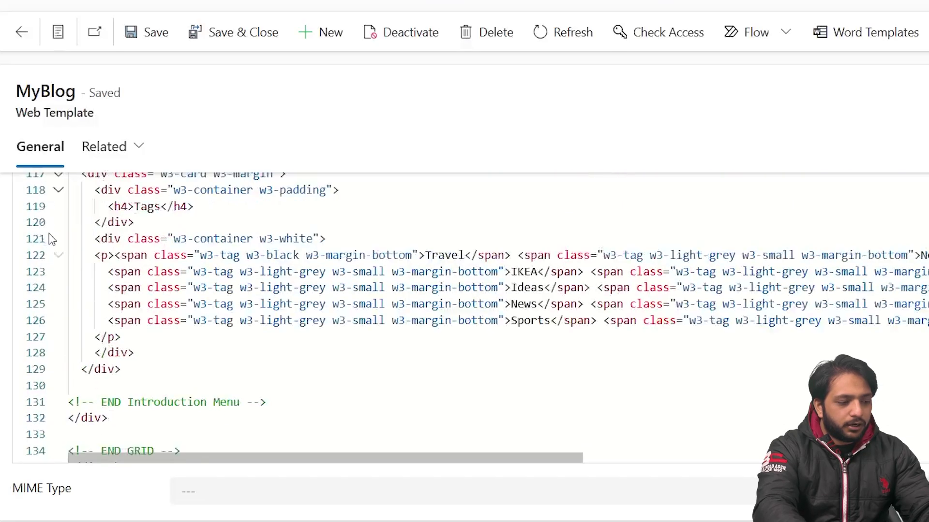
scroll(519, 247, "up", 20)
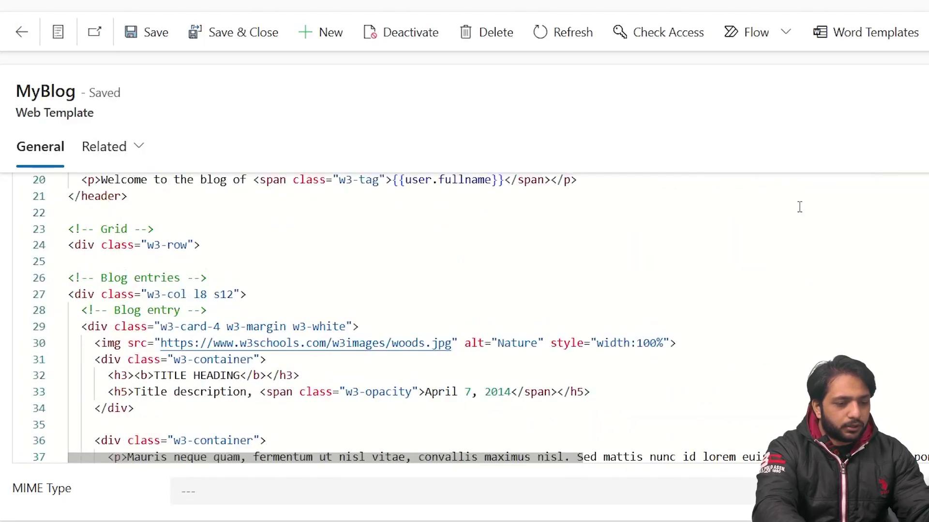
left_click(842, 256)
scroll(686, 255, "up", 3)
left_click(730, 249)
scroll(798, 334, "up", 3)
key("ctrl+f")
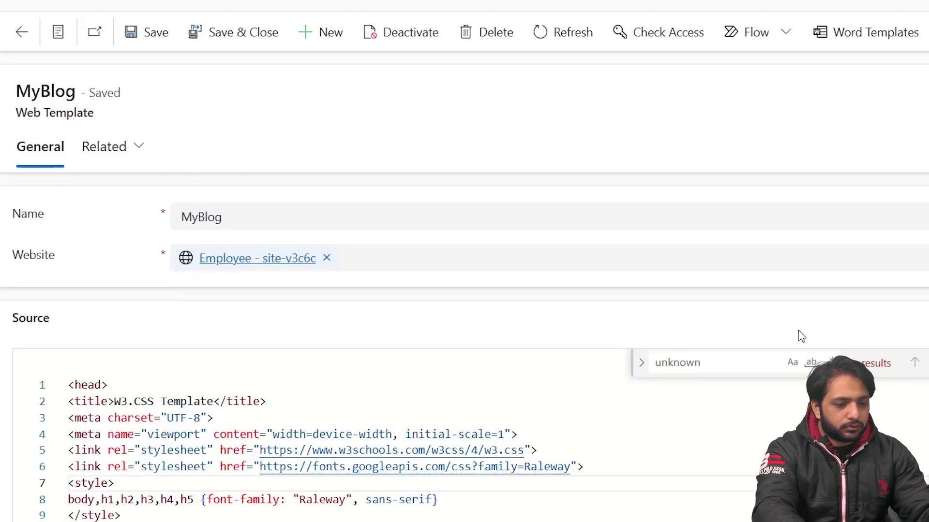
double_click(747, 361)
type("button")
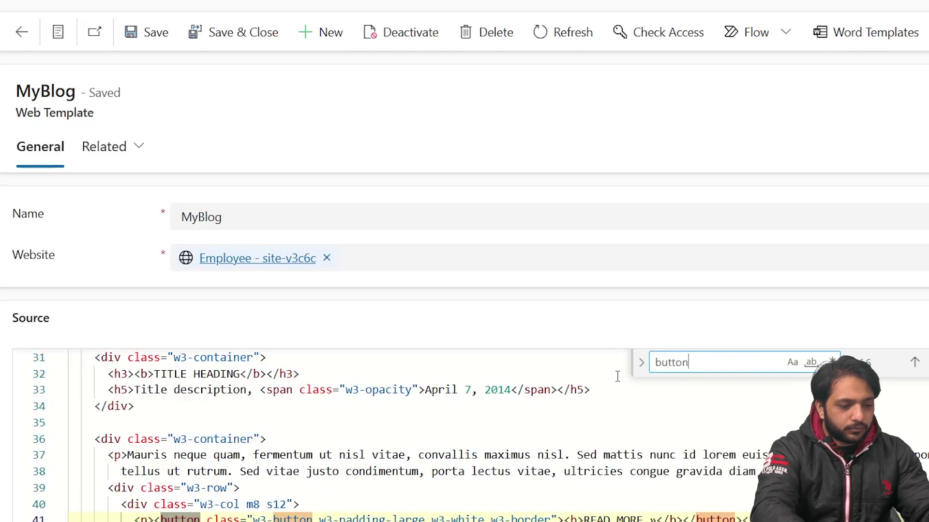
scroll(352, 446, "down", 2)
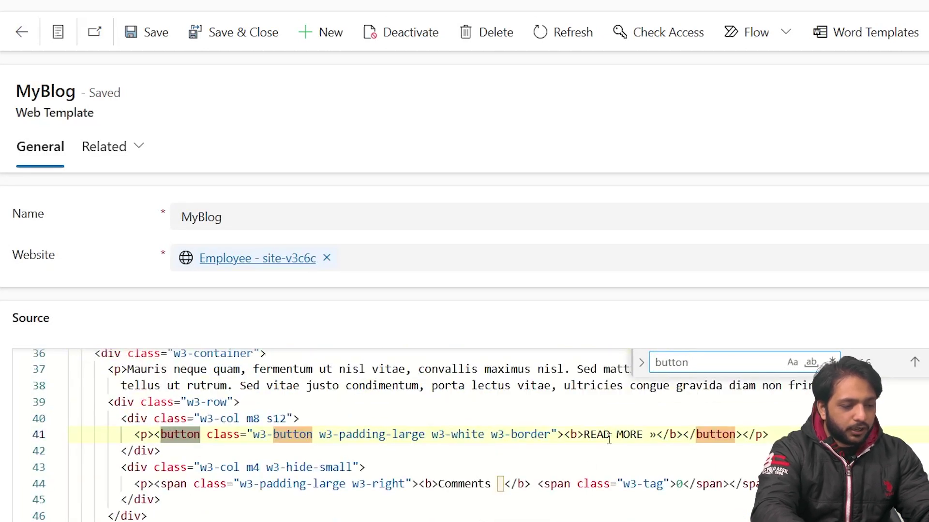
left_click(411, 434)
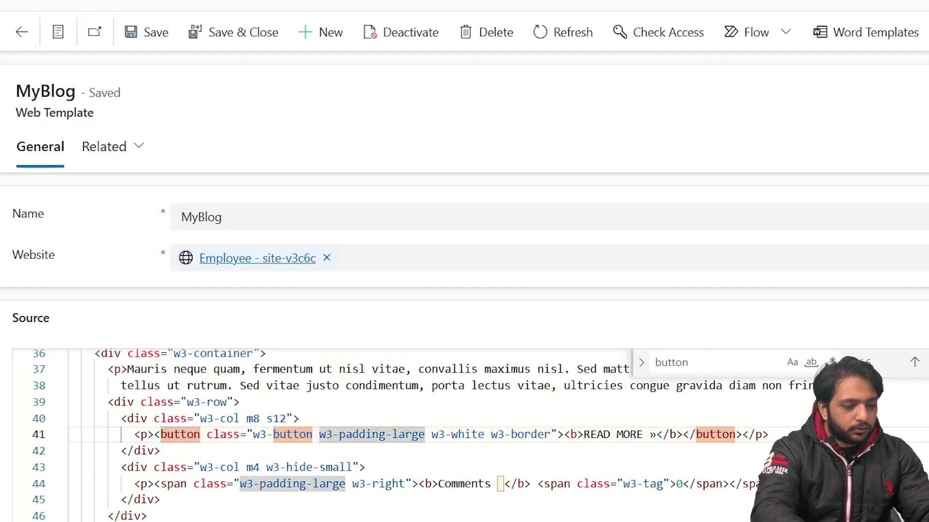
key("Escape")
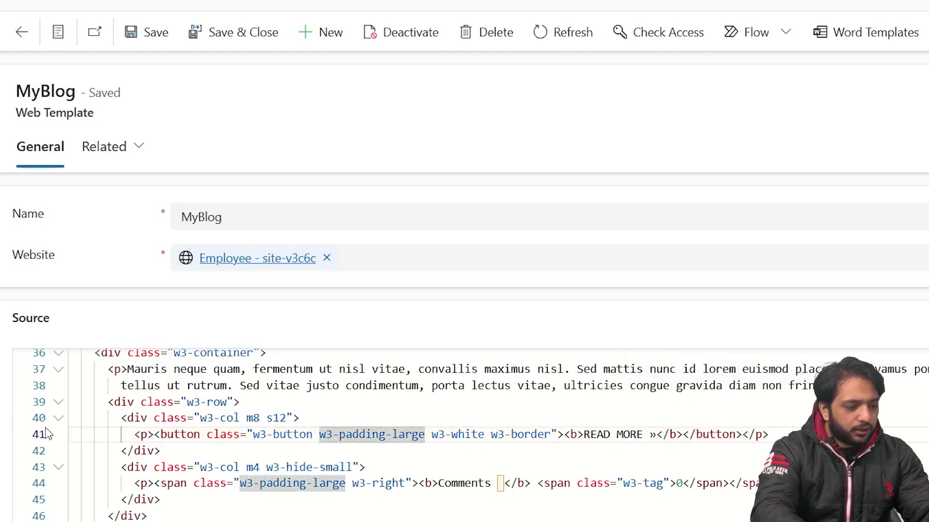
Replace the first READ MORE button's opening button tag with an anchor tag and start its href attribute with an opening quote.
double_click(177, 435)
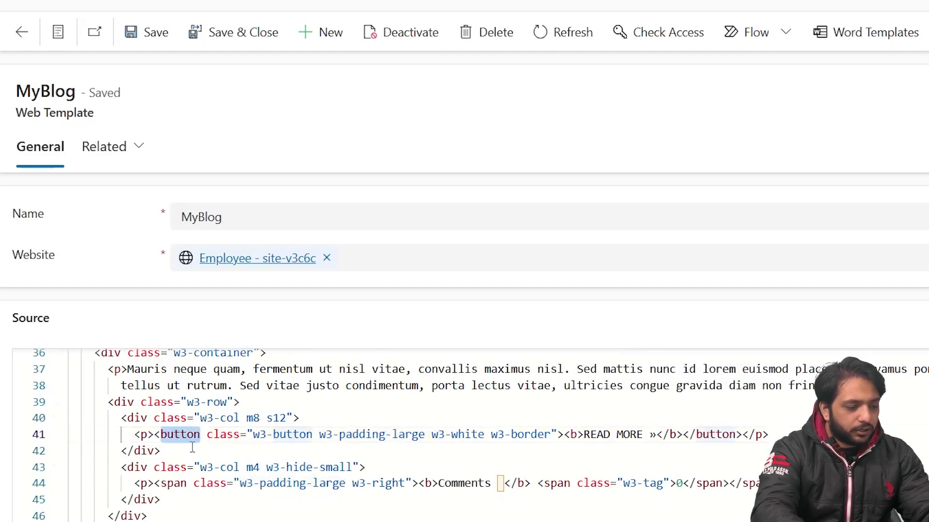
type("a")
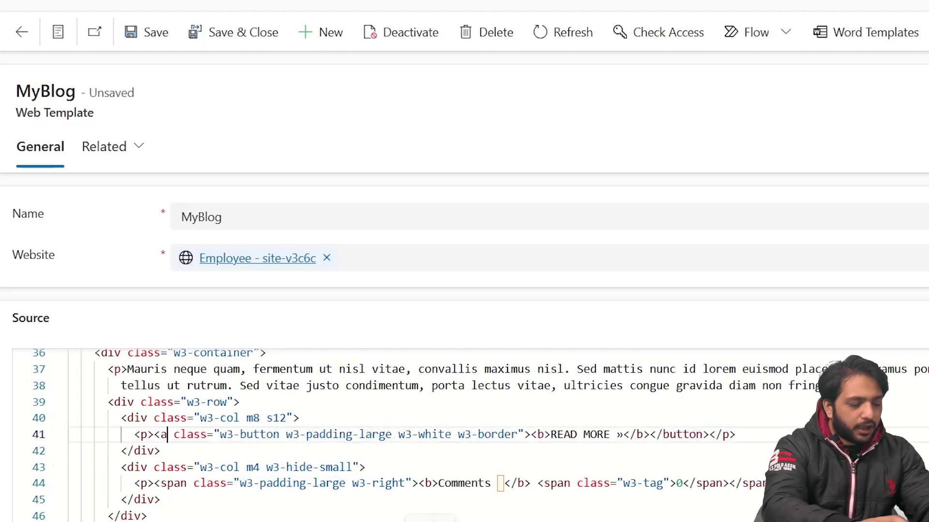
type(" hre")
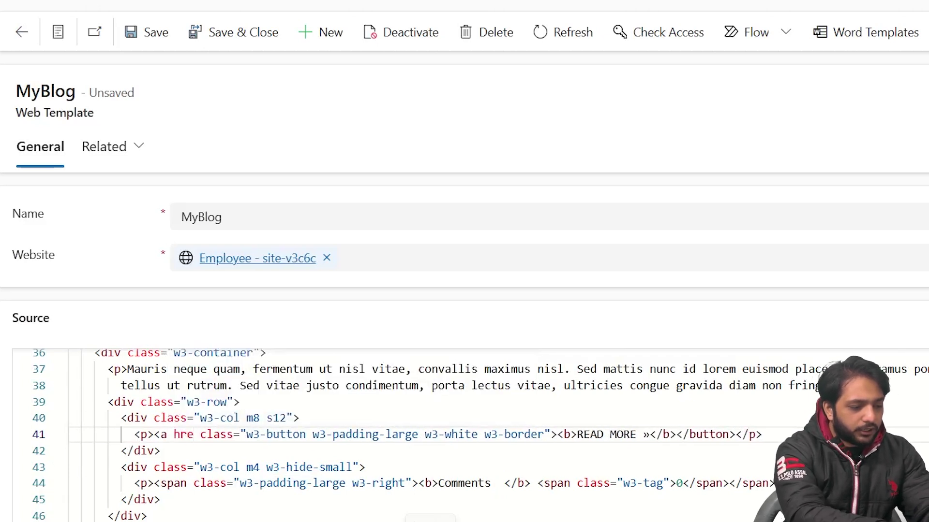
type("f=")
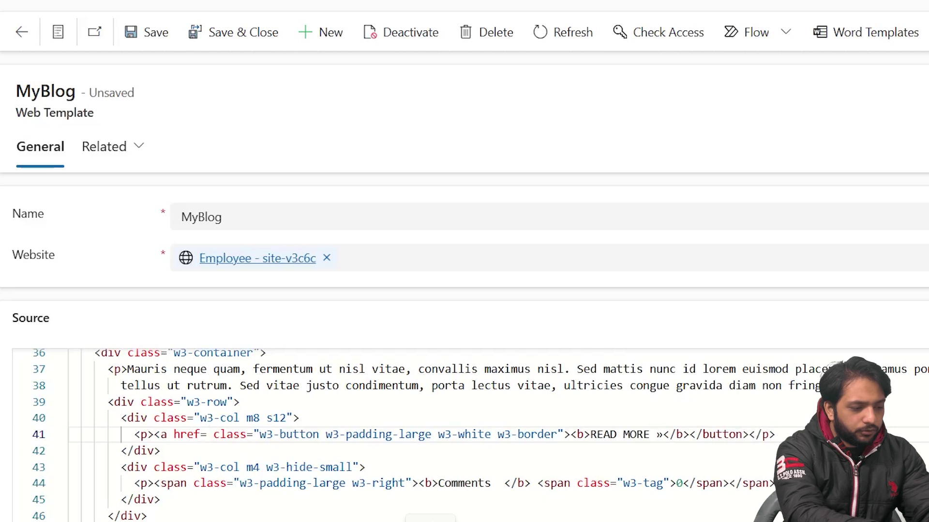
type("\"")
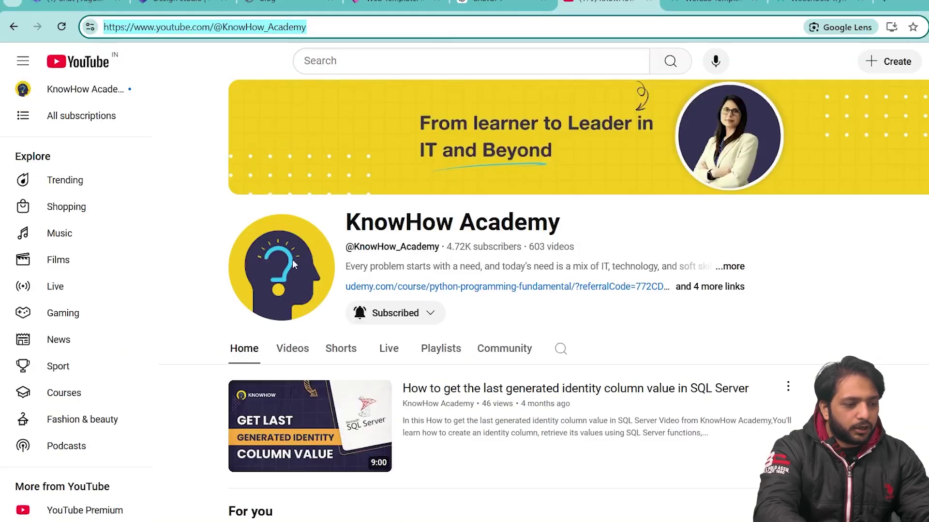
Open the "How to integrate Power BI with Power Apps" video from the KnowHow Academy YouTube channel and copy its URL.
scroll(471, 315, "down", 6)
scroll(462, 326, "up", 6)
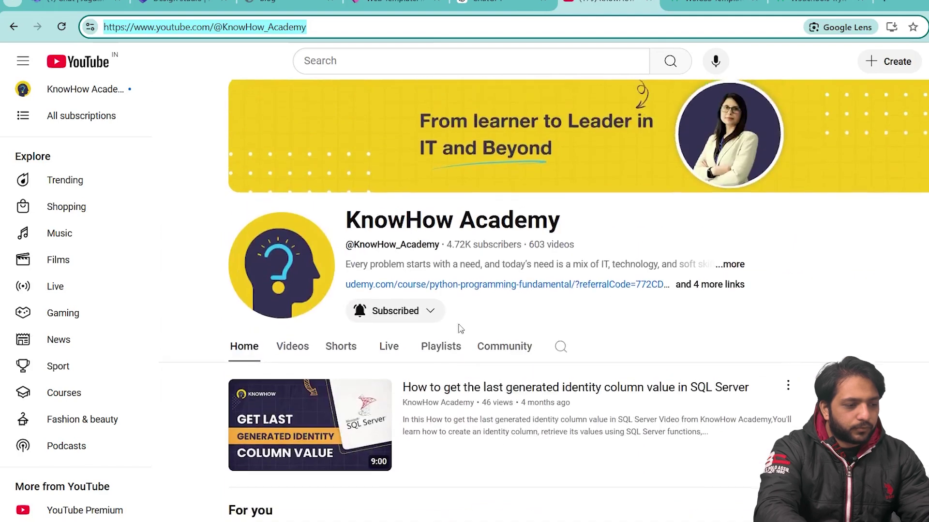
scroll(361, 426, "down", 12)
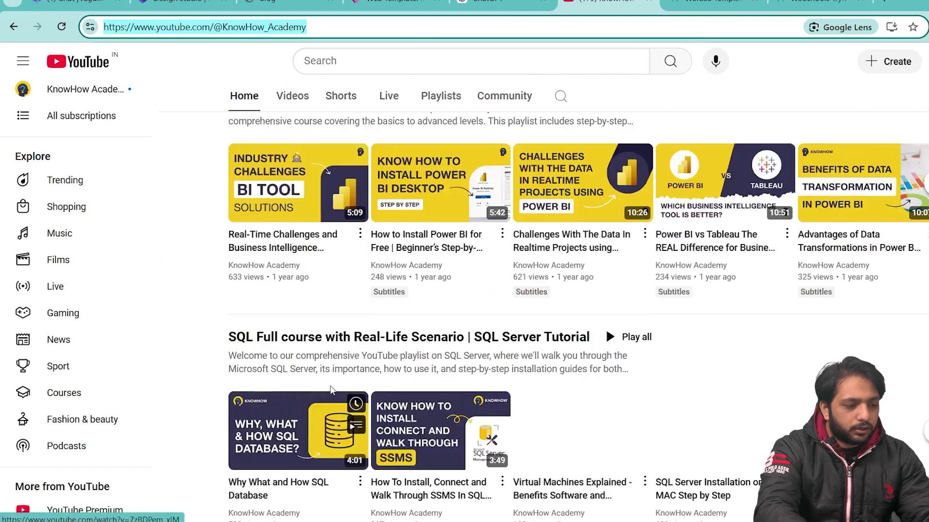
scroll(330, 385, "up", 2)
scroll(328, 372, "up", 5)
left_click(471, 333)
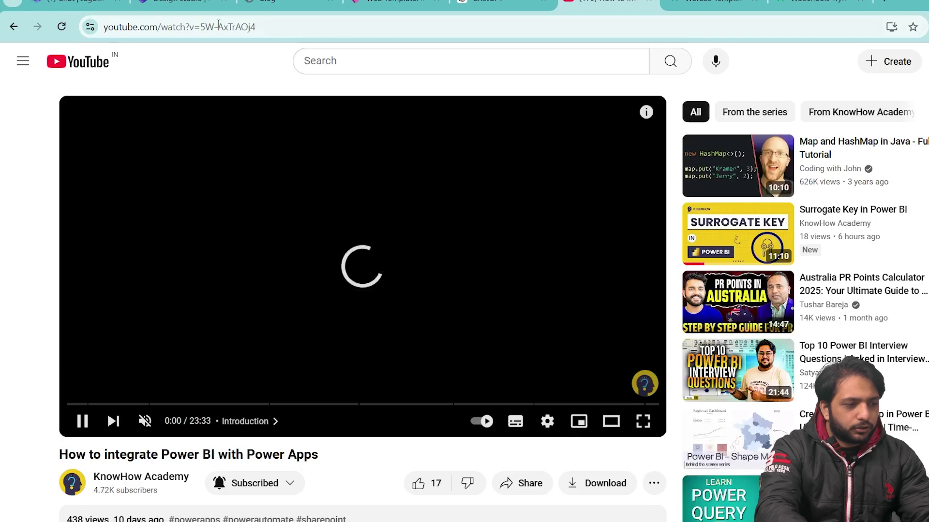
left_click_drag(309, 27, 218, 24)
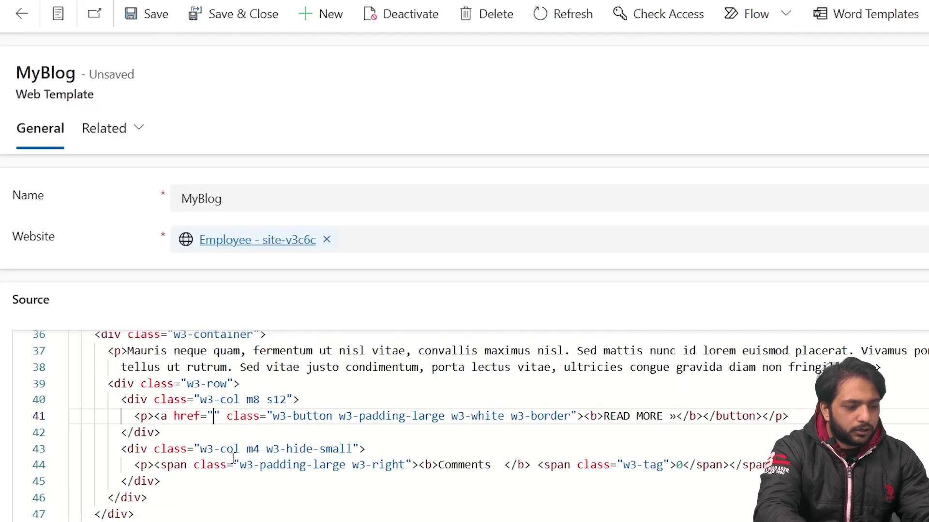
type("https://www.youtube.com/watch?v=5W-AxTrAOj4")
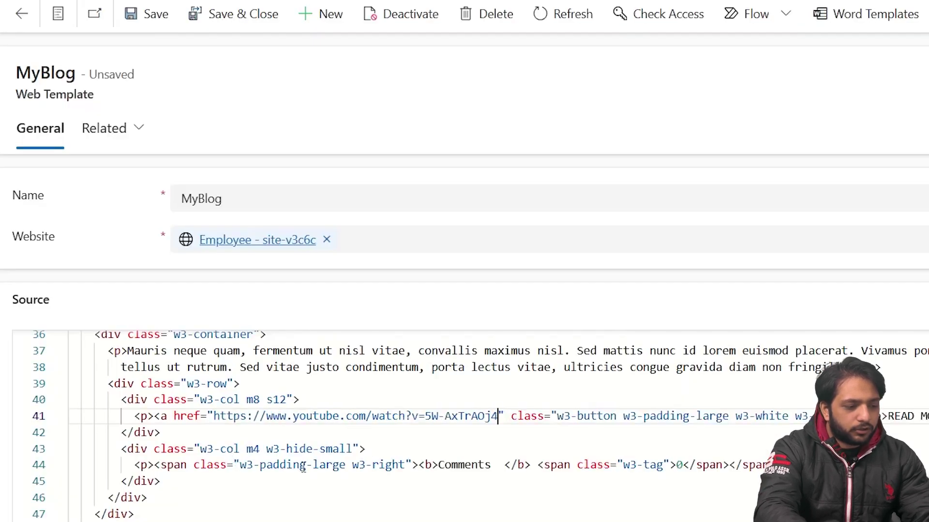
scroll(520, 442, "down", 2)
scroll(555, 451, "up", 10)
scroll(571, 452, "up", 4)
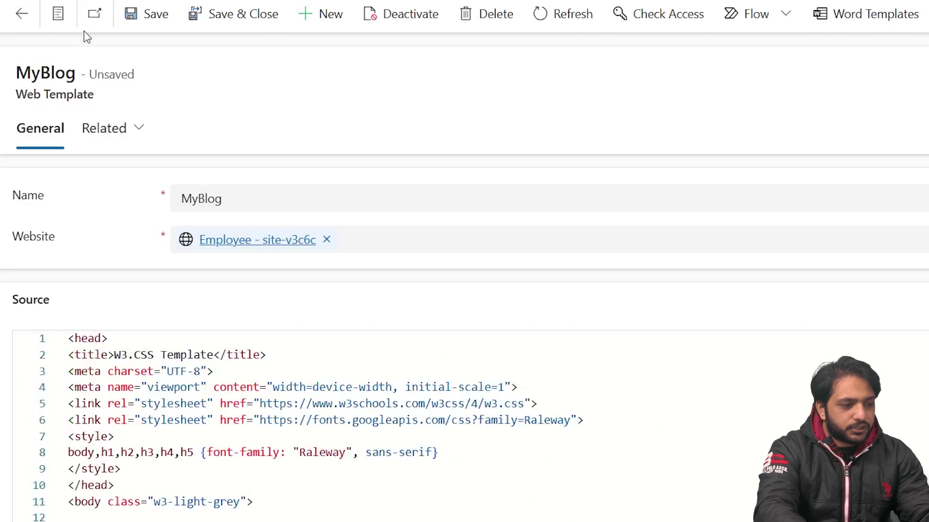
left_click(127, 25)
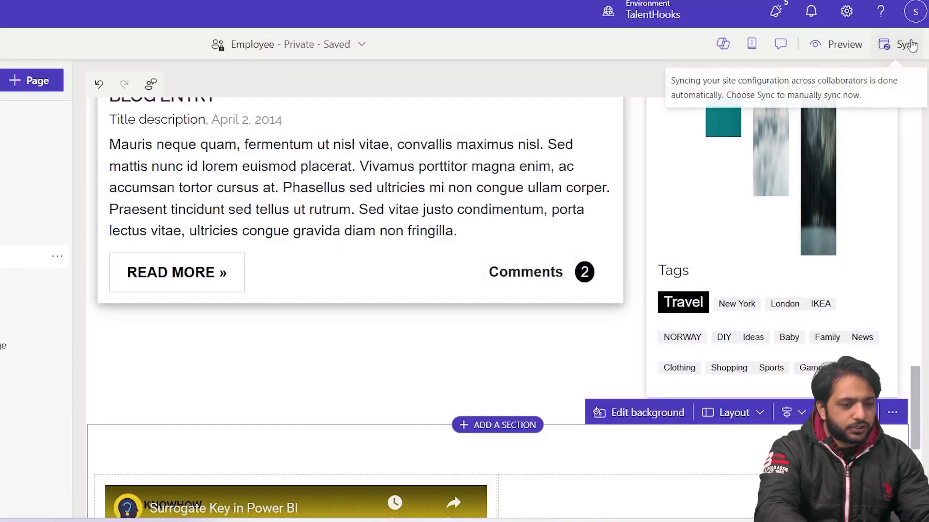
left_click(911, 45)
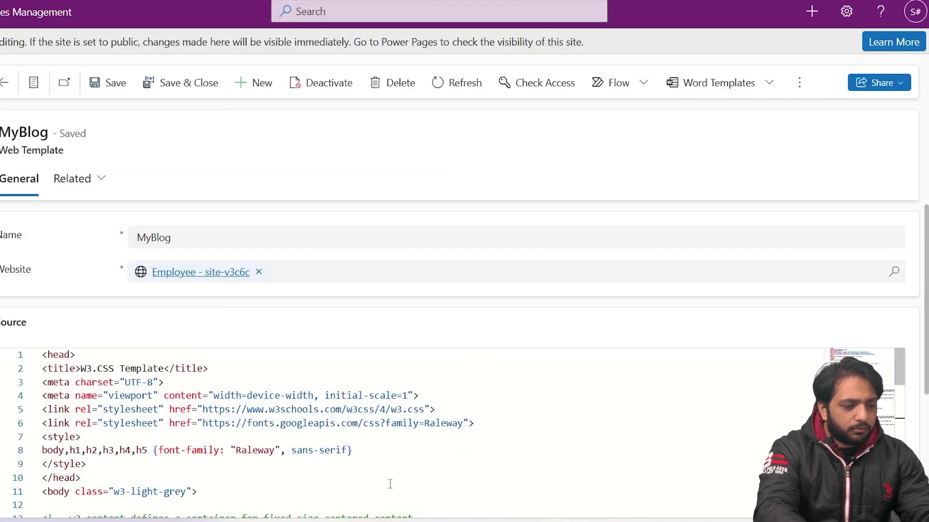
Examine the blog entries' READ MORE markup in the MyBlog web template source, comparing their opening and closing tags.
scroll(390, 484, "down", 3)
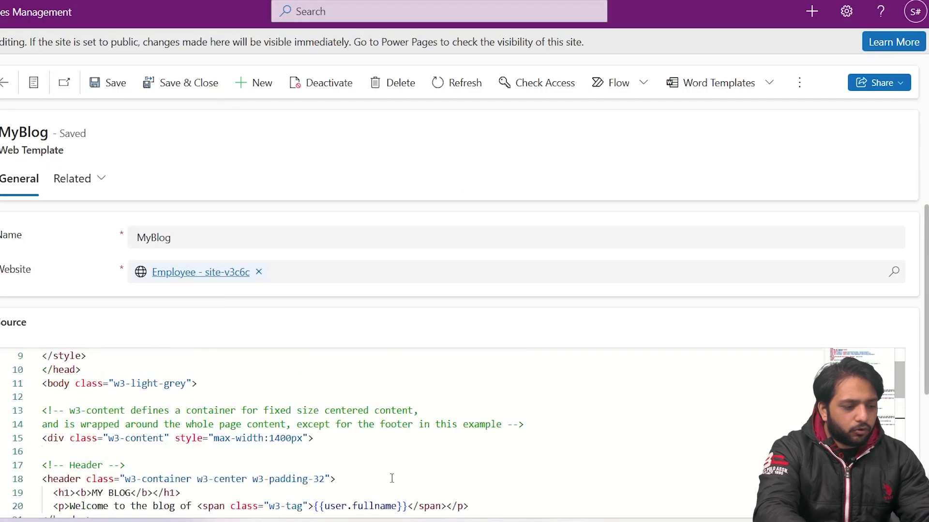
scroll(487, 425, "up", 3)
left_click(521, 415)
scroll(332, 452, "down", 6)
scroll(332, 451, "up", 1)
scroll(330, 451, "down", 7)
scroll(329, 452, "down", 1)
scroll(329, 452, "up", 2)
scroll(385, 448, "down", 4)
scroll(388, 446, "down", 5)
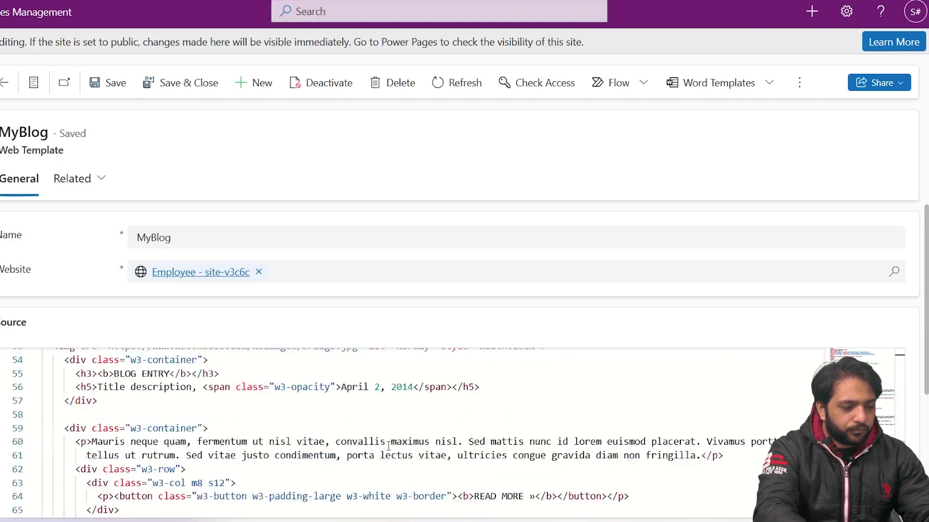
scroll(357, 428, "up", 2)
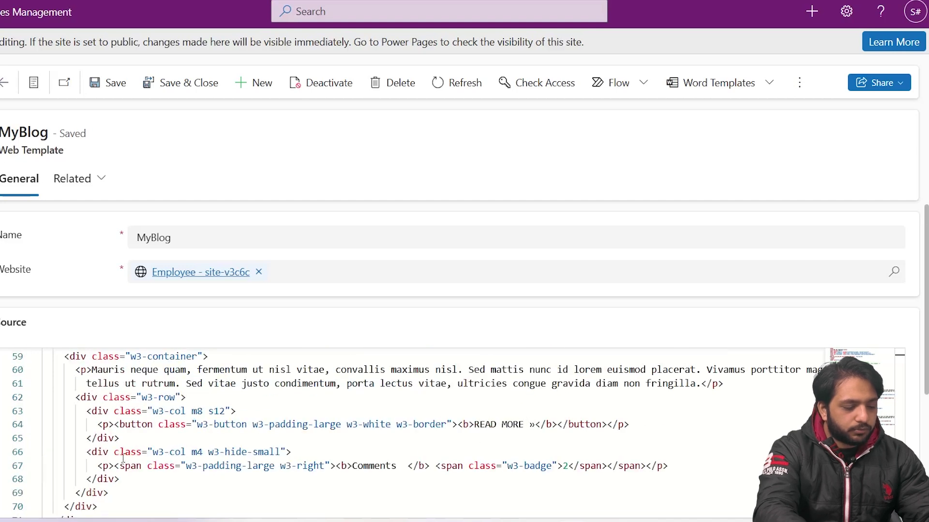
Replace the first READ MORE link's closing button tag with a closing anchor tag and save the MyBlog web template.
scroll(139, 431, "up", 8)
left_click_drag(668, 434, 846, 439)
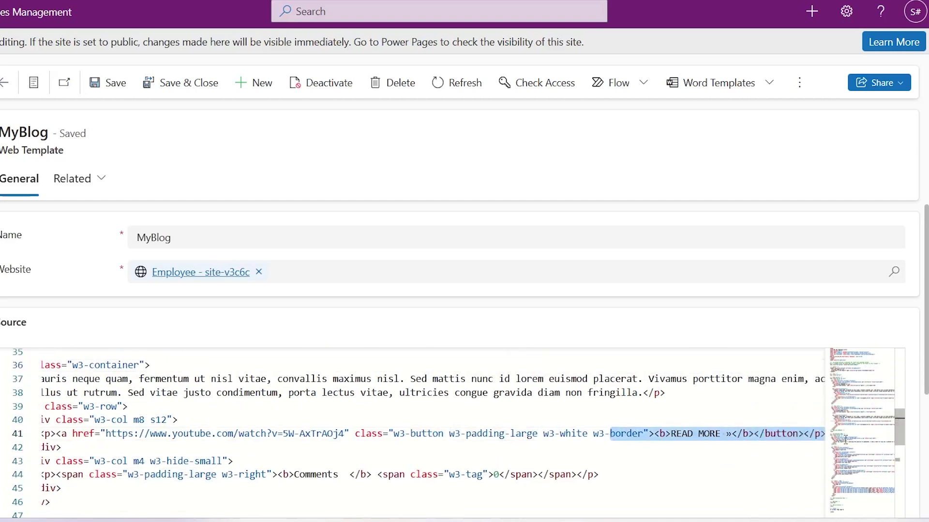
double_click(778, 434)
type("a")
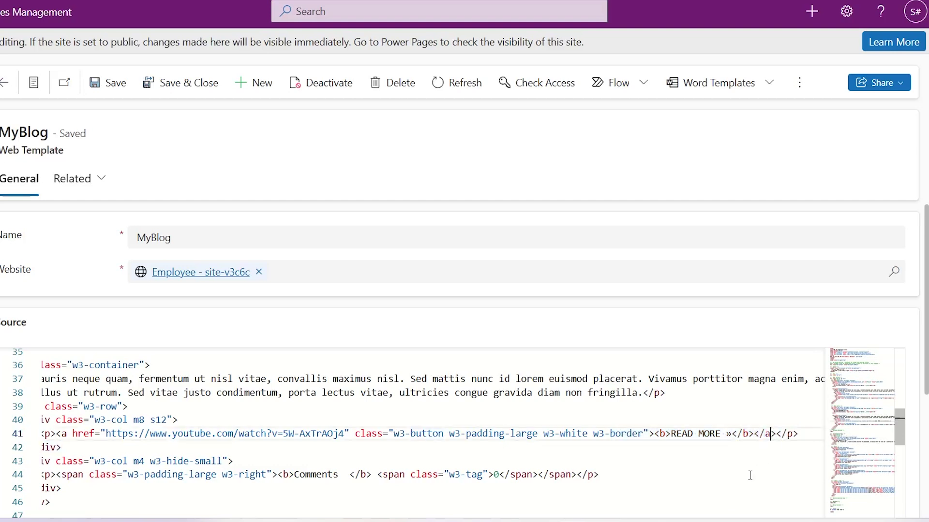
left_click_drag(316, 441, 40, 429)
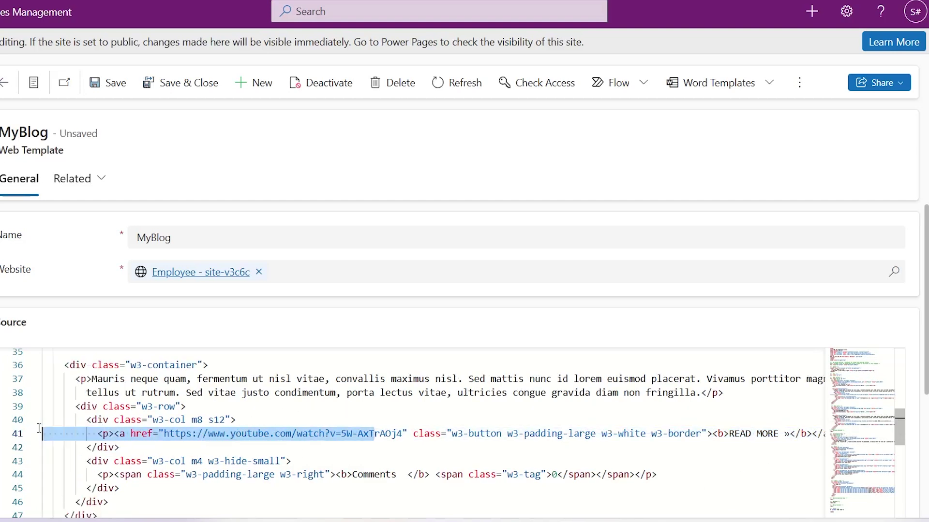
left_click(342, 426)
left_click(114, 86)
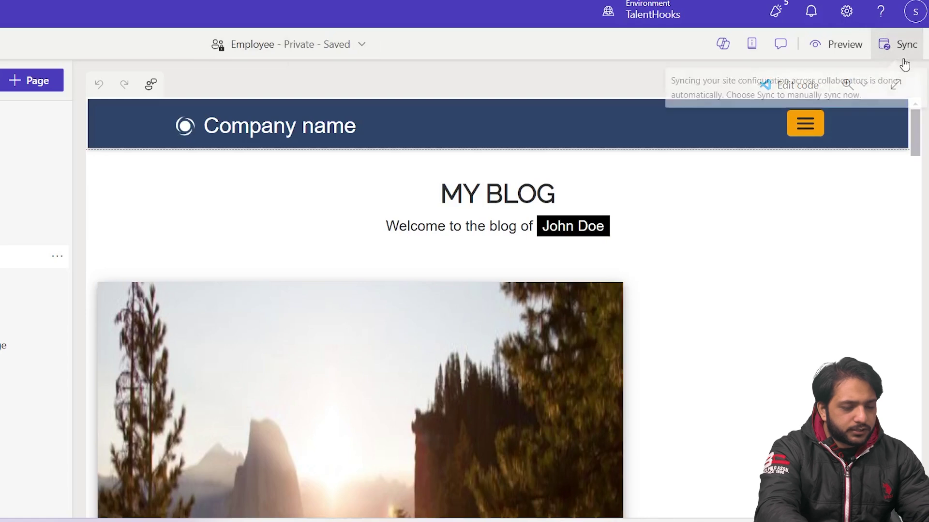
Sync the Employee site in the design studio and preview the Blog page at desktop size.
left_click(902, 55)
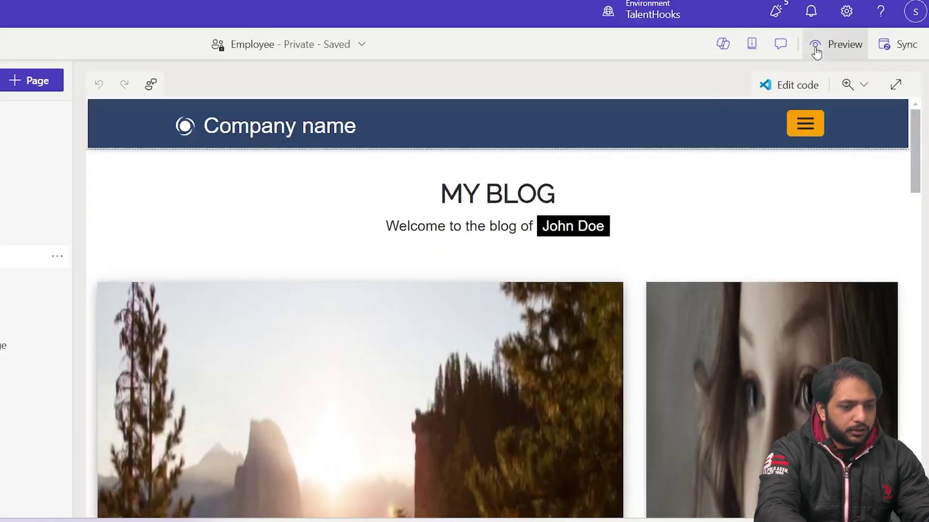
left_click(815, 45)
left_click(796, 79)
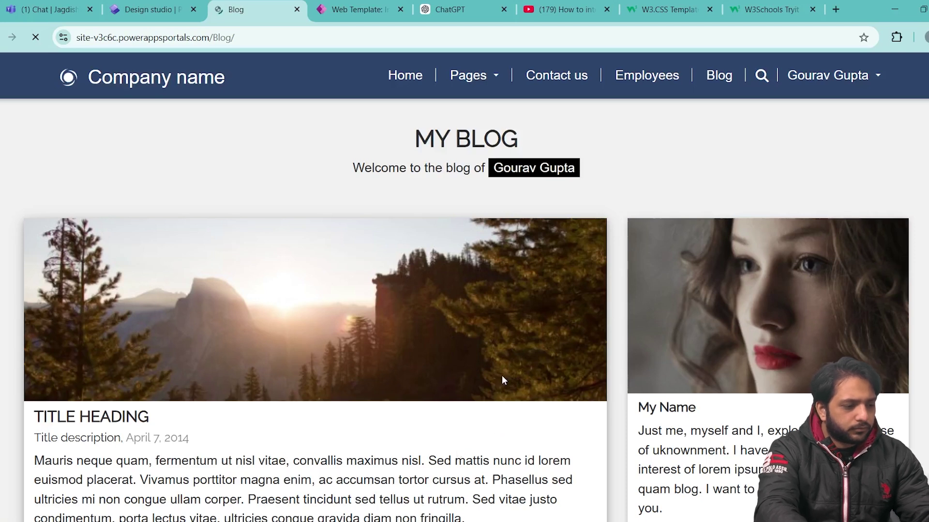
Test the first blog entry's READ MORE link on the previewed page and return to the Blog page.
scroll(505, 363, "down", 5)
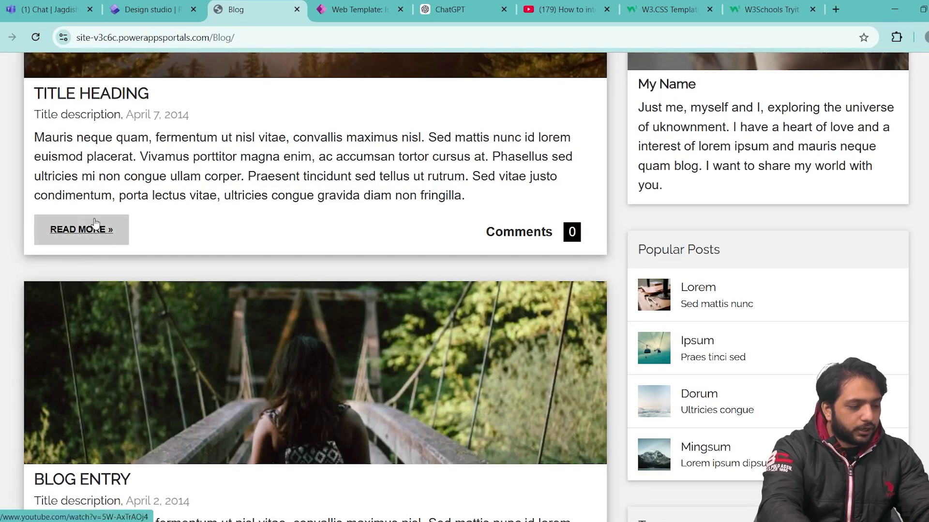
left_click(85, 241)
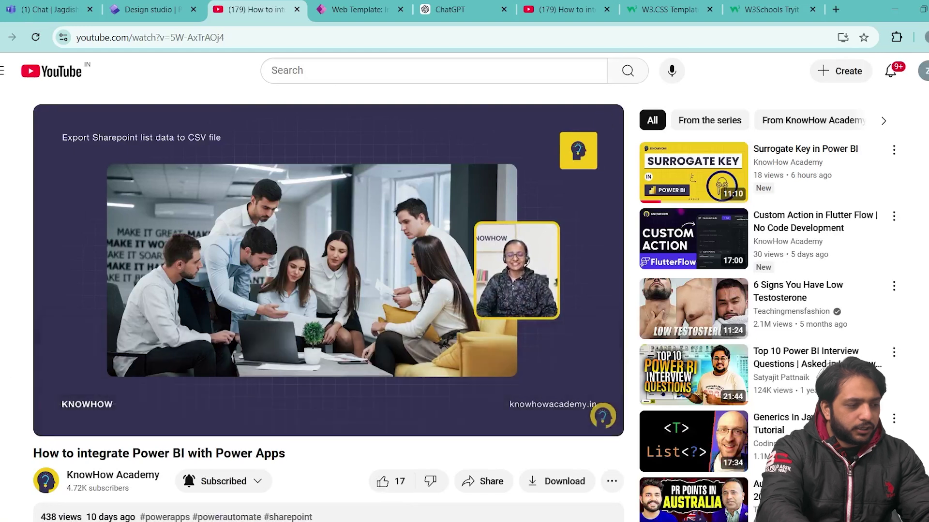
left_click(178, 4)
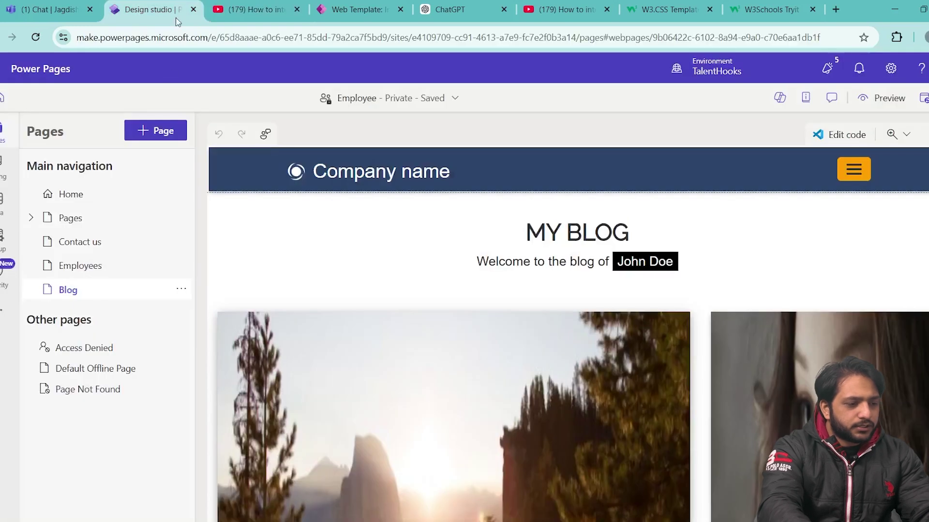
left_click(257, 10)
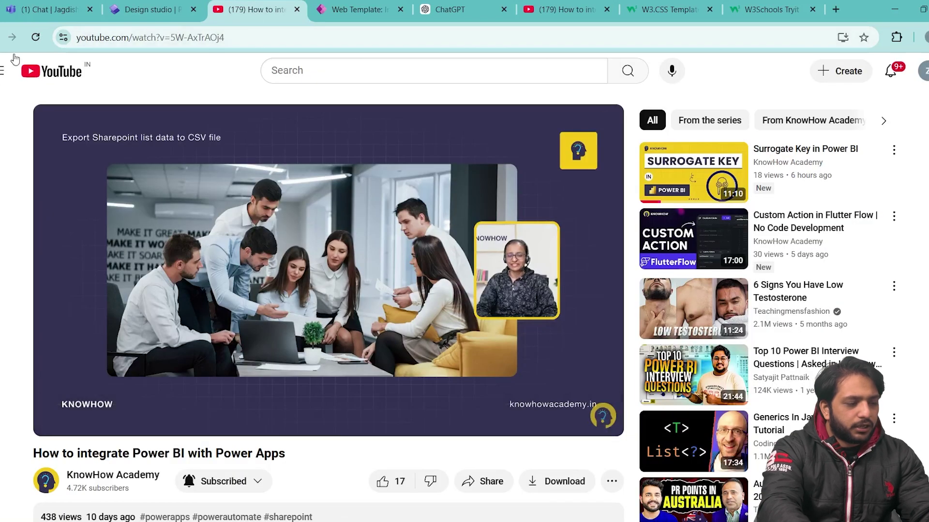
left_click(3, 40)
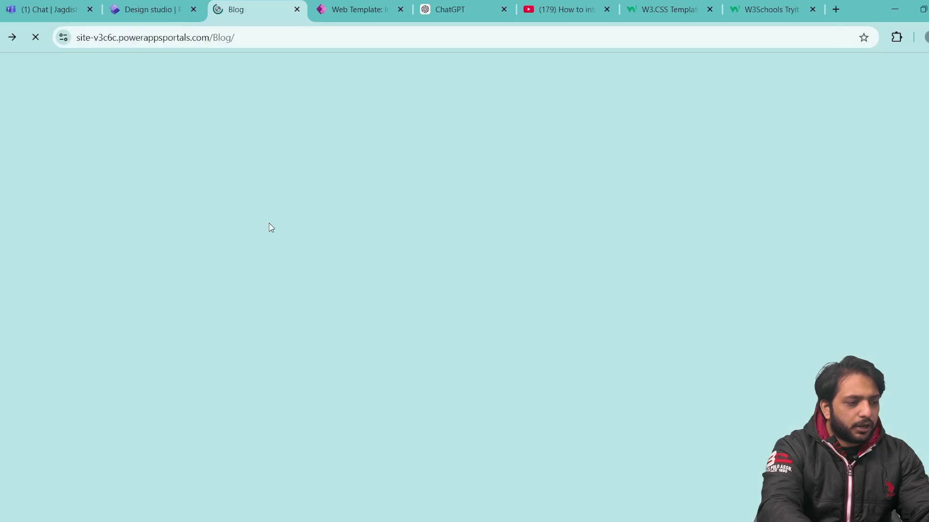